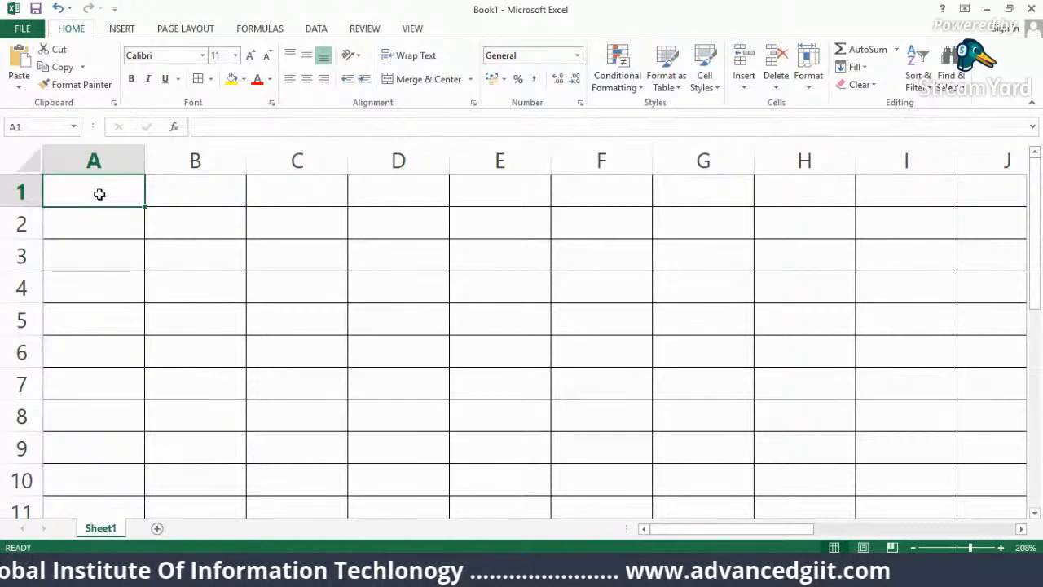
Enter the headings NAME, ENGLISH, MATHS, SCIENCE and S.STUDIES across cells A1 to E1.
text(NAME)
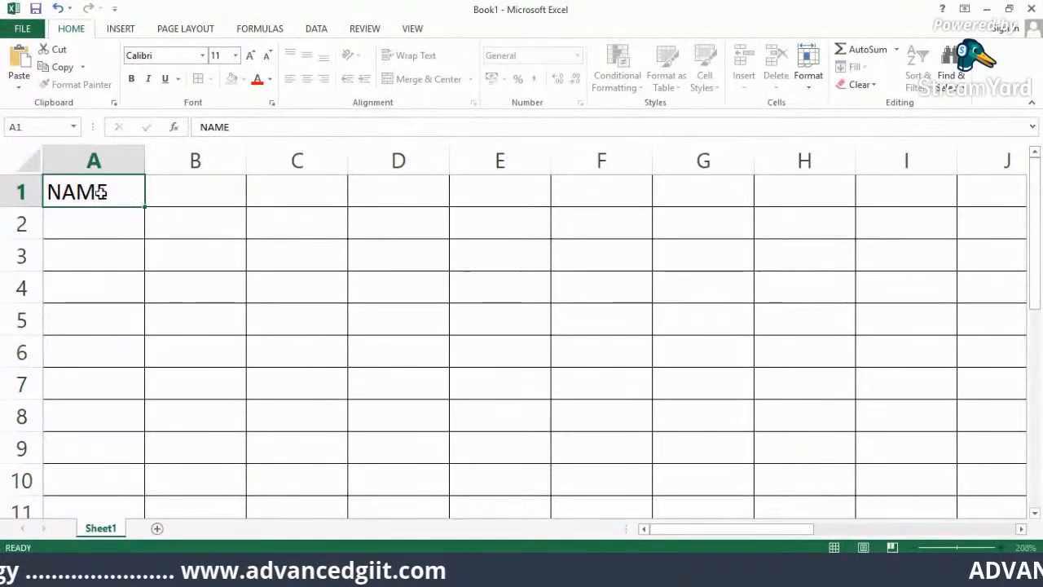
key(Tab)
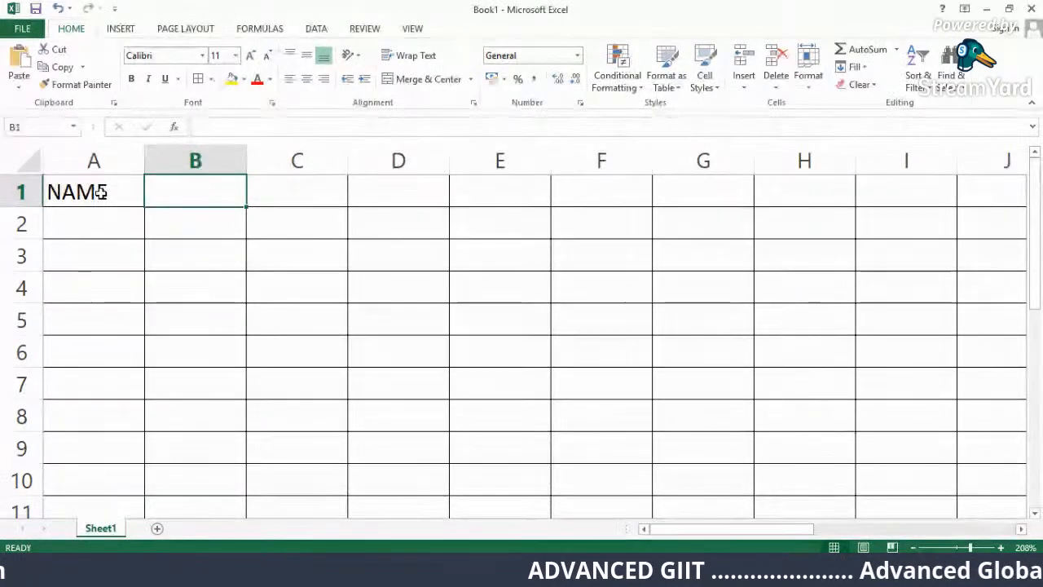
text(ENGLISH)
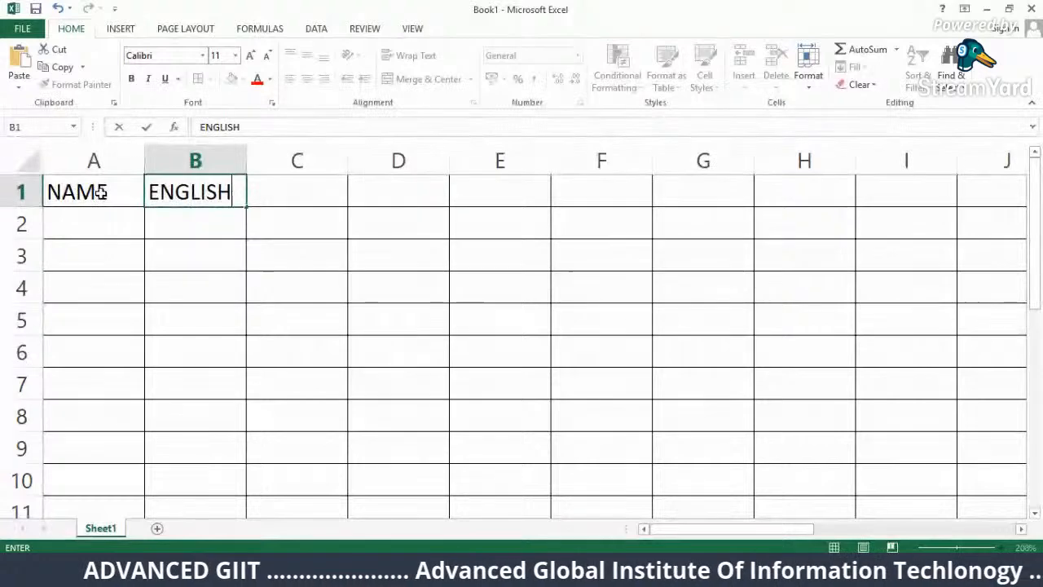
key(Tab)
text(MATHS)
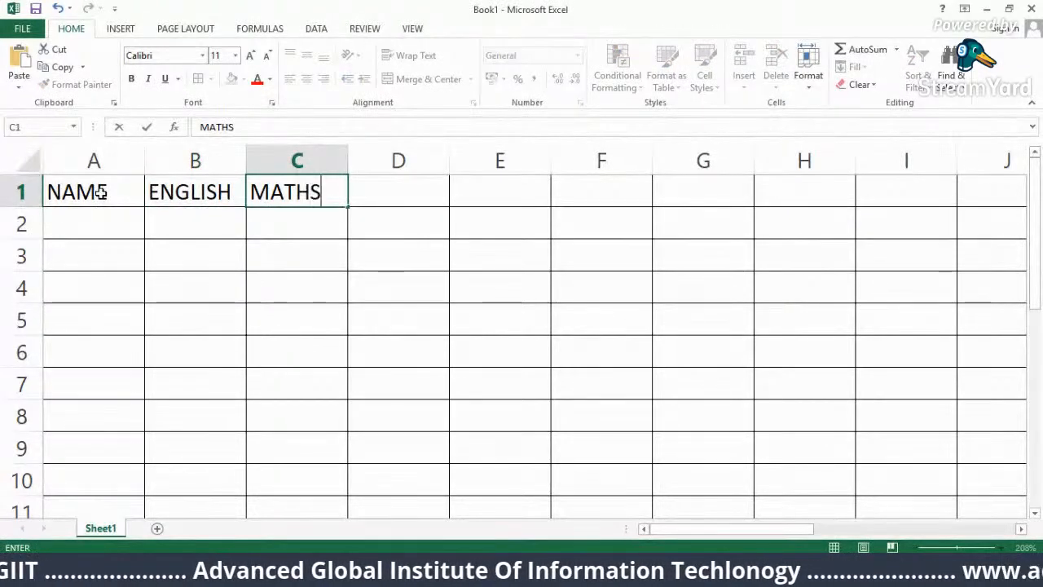
key(Tab)
text(S)
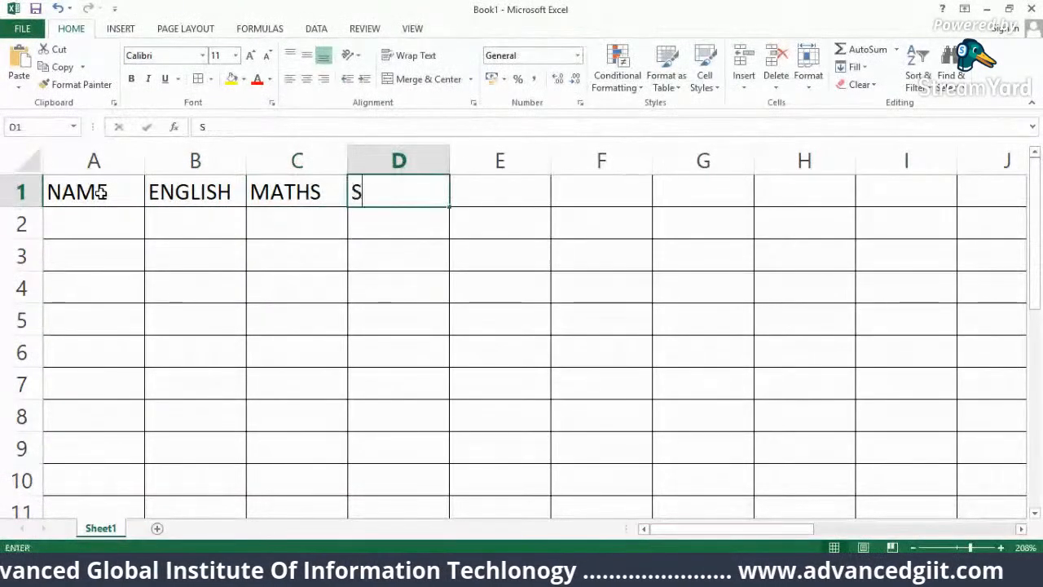
text(CIENCE)
key(Tab)
text(S)
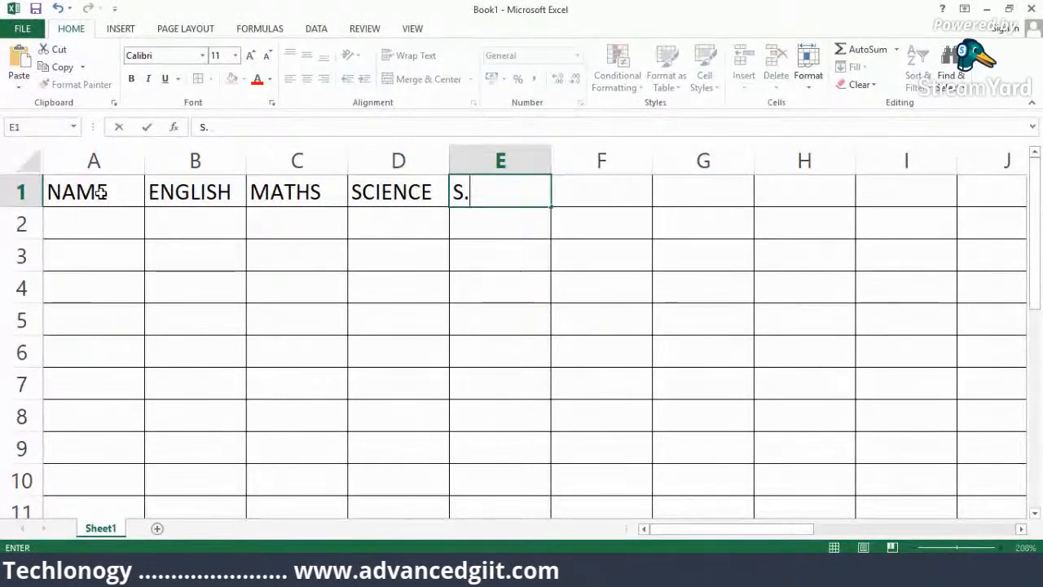
text(.STUDIES)
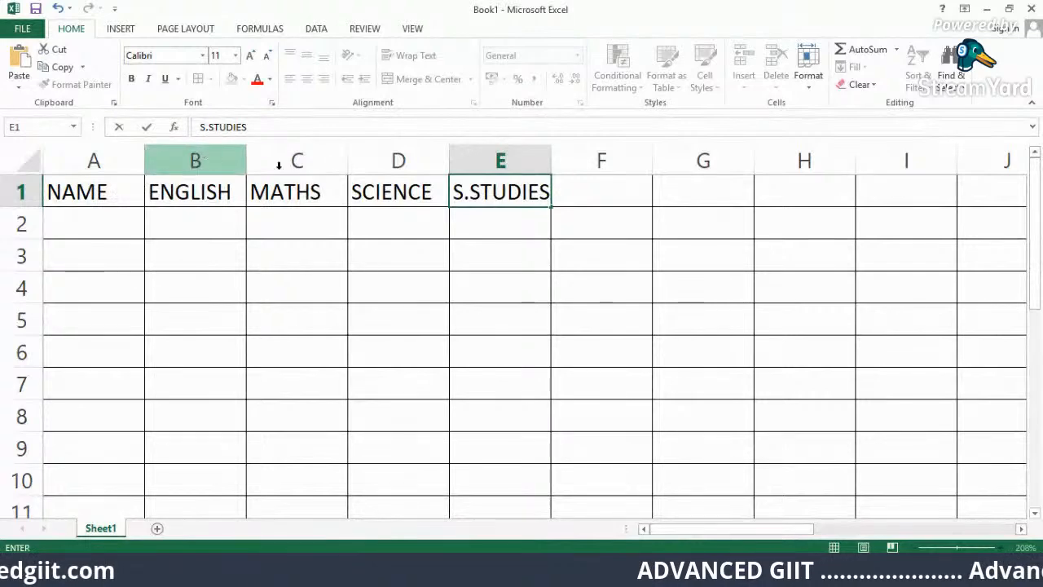
Add the headings PERCENTAGE in F1 and REMARKS in G1, widening column F to fit its heading.
click(600, 196)
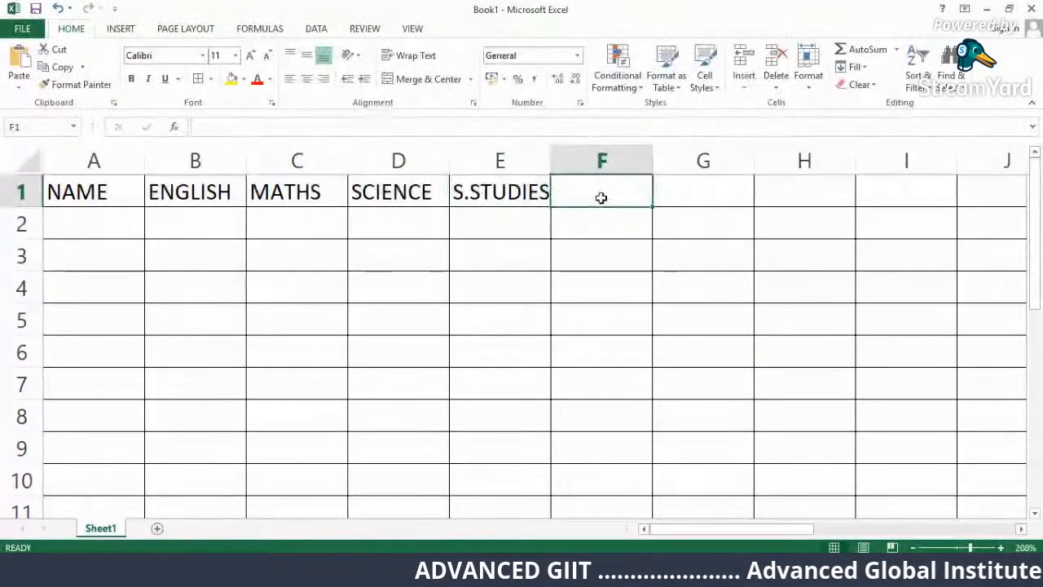
text(PERCENTAGE)
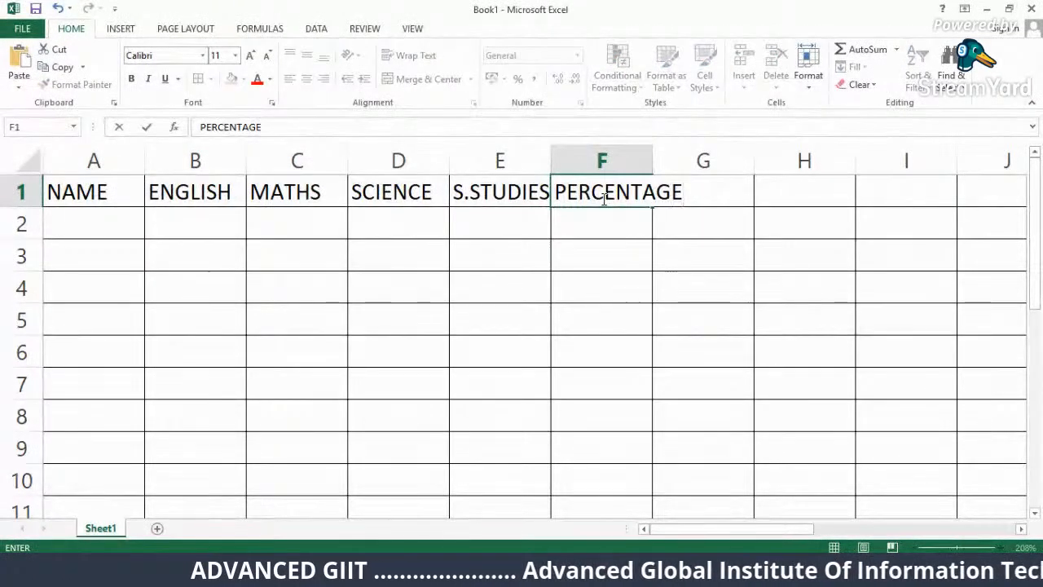
click(653, 156)
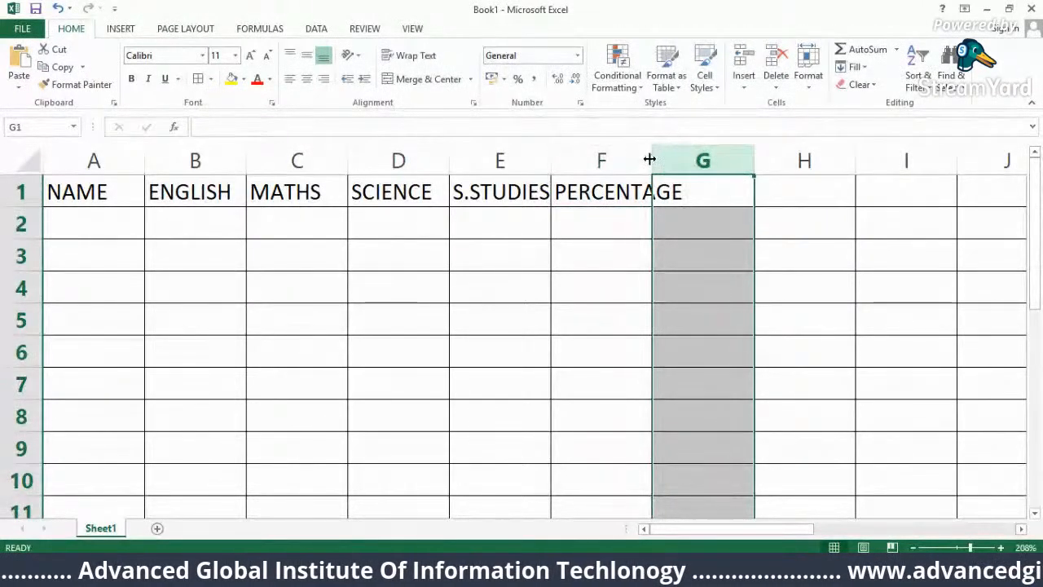
drag(650, 155, 687, 164)
click(730, 196)
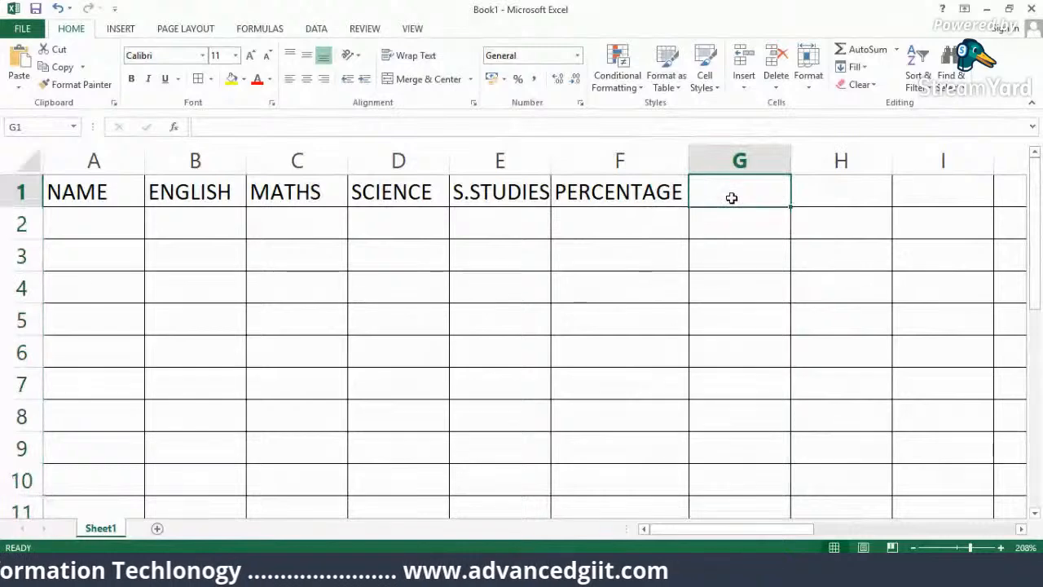
text(REMARKS)
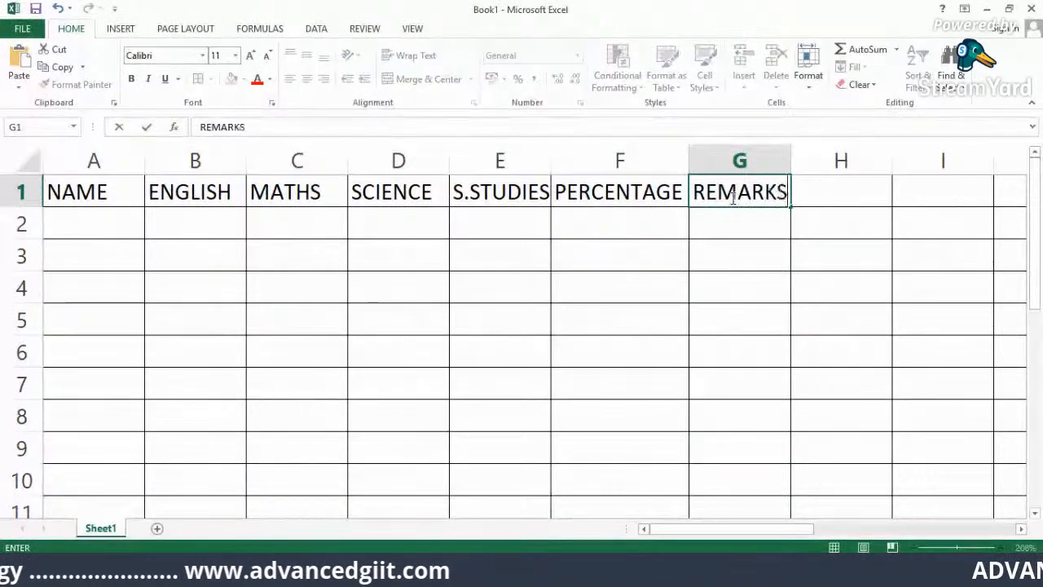
Enter the first student's full name in A2 and widen column A to fit it.
click(114, 219)
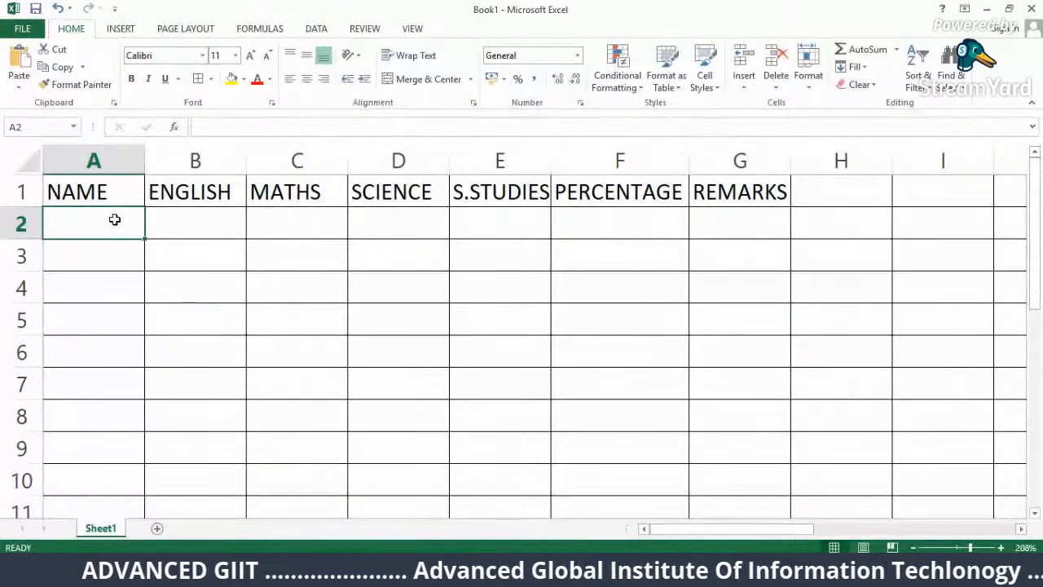
text(AMAR)
key(BackSpace)
text(N SHARMA)
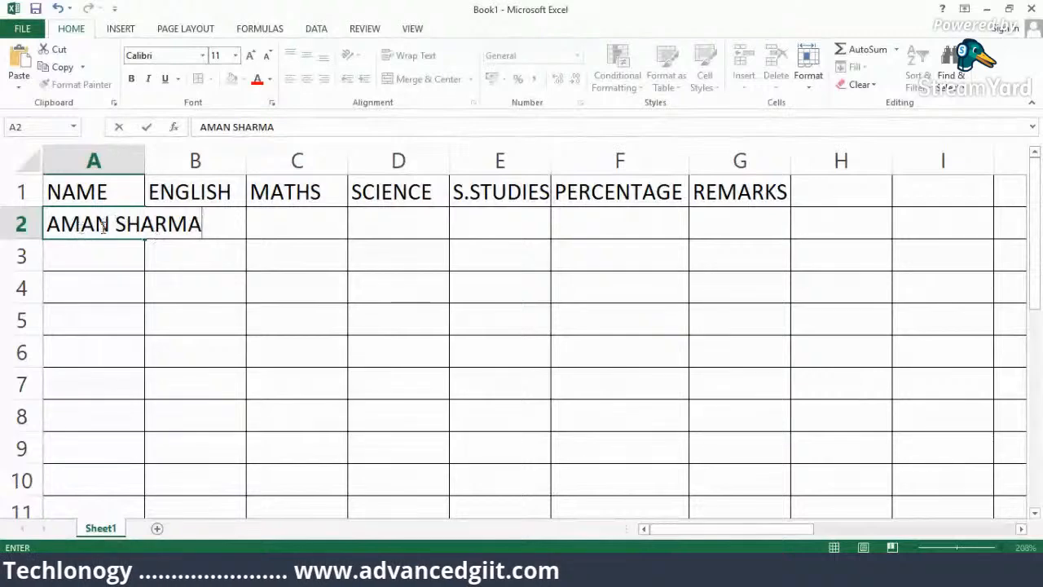
click(137, 157)
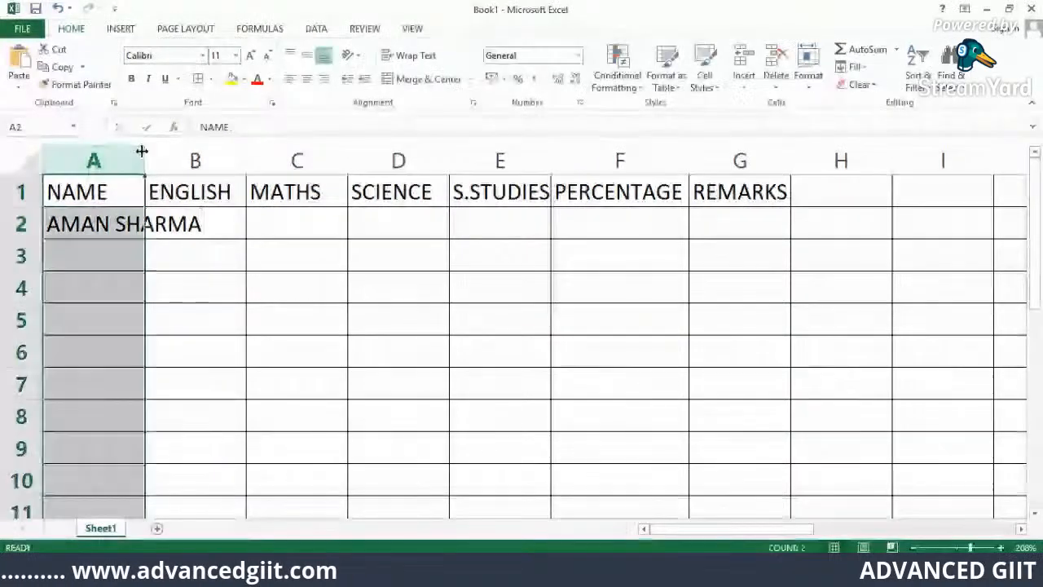
drag(141, 151, 209, 158)
Enter the full names of four more students in cells A3 to A6.
click(146, 251)
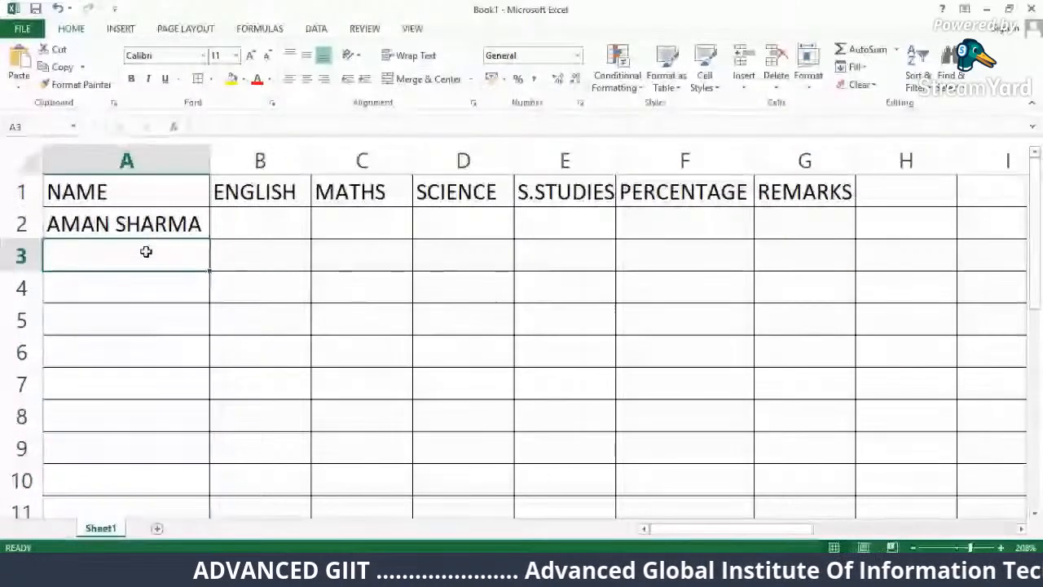
text(SEEMA TYA)
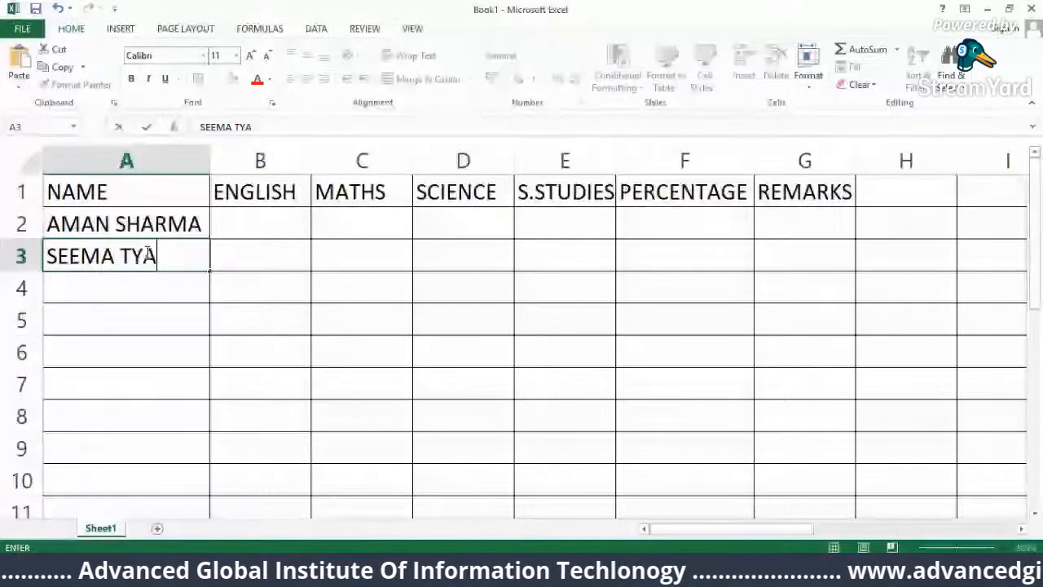
text(GI)
key(Return)
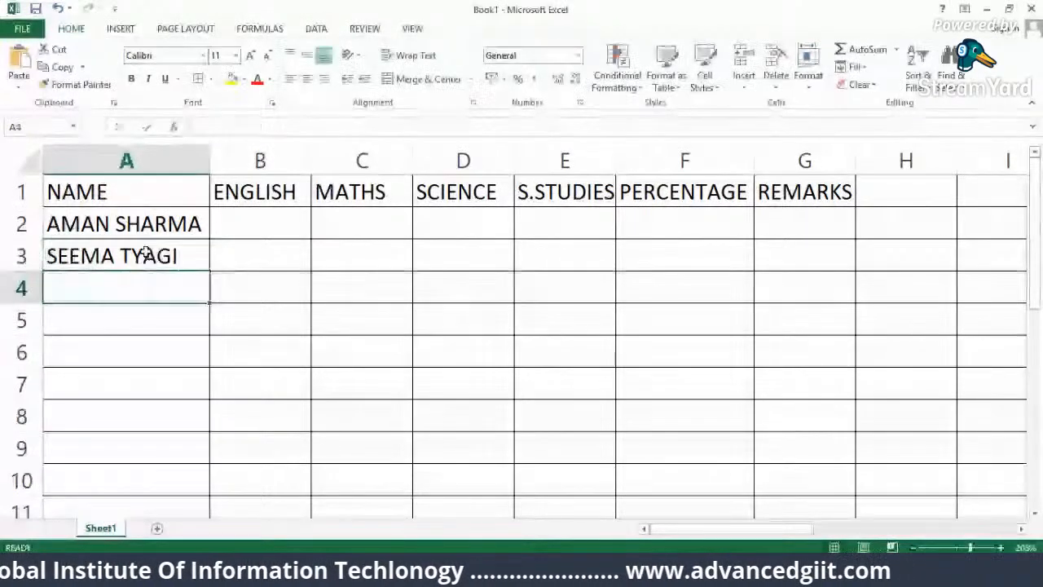
text(POOJA SHA)
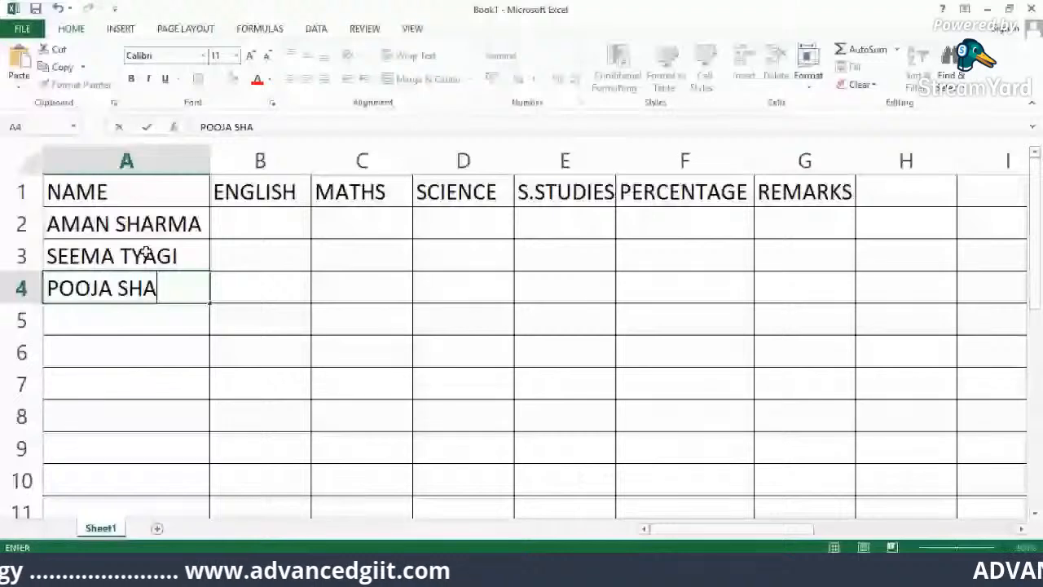
text(RMA)
key(Return)
text(D)
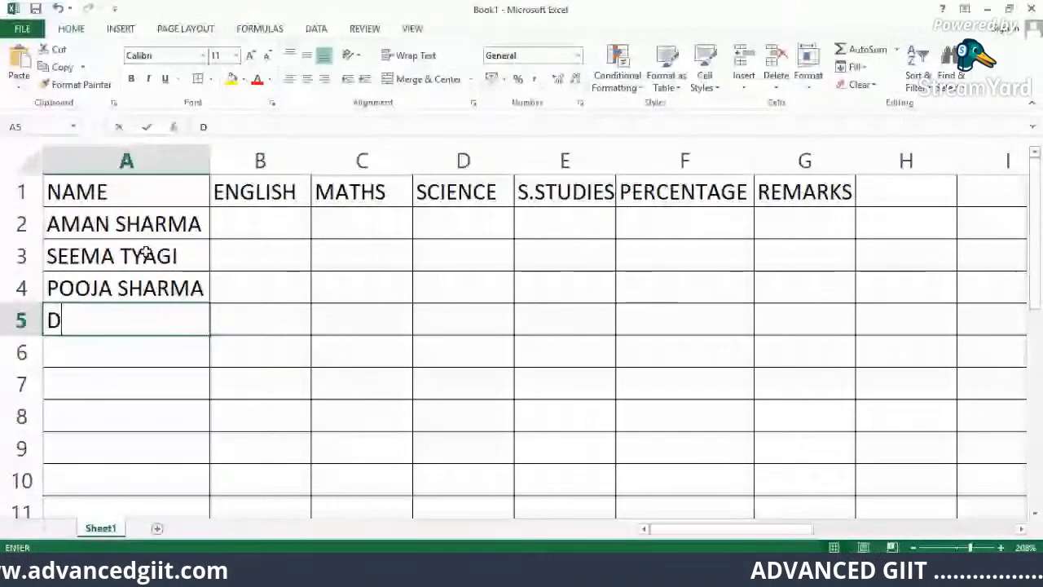
text(AMINI SEN)
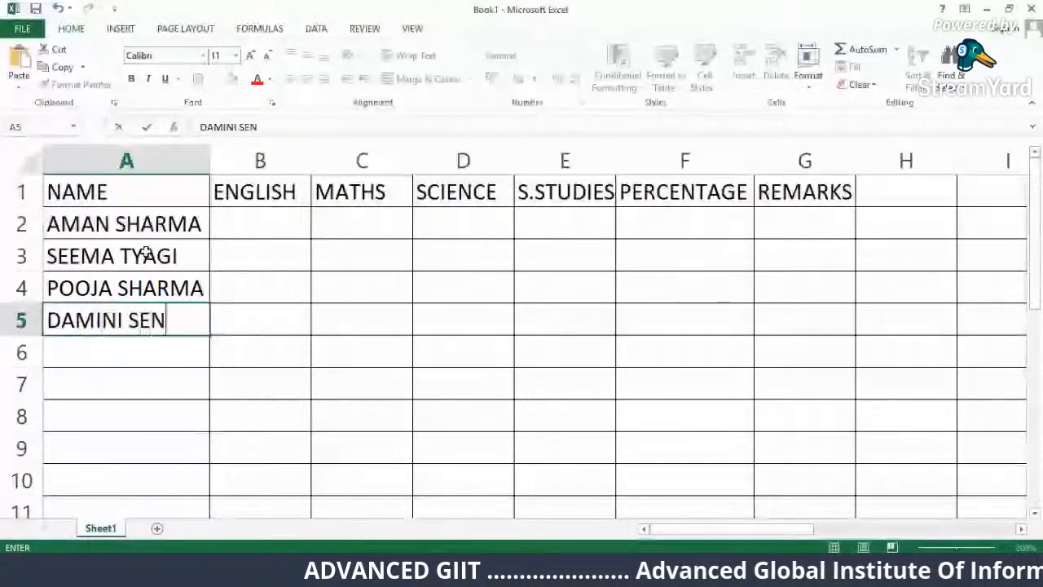
key(Return)
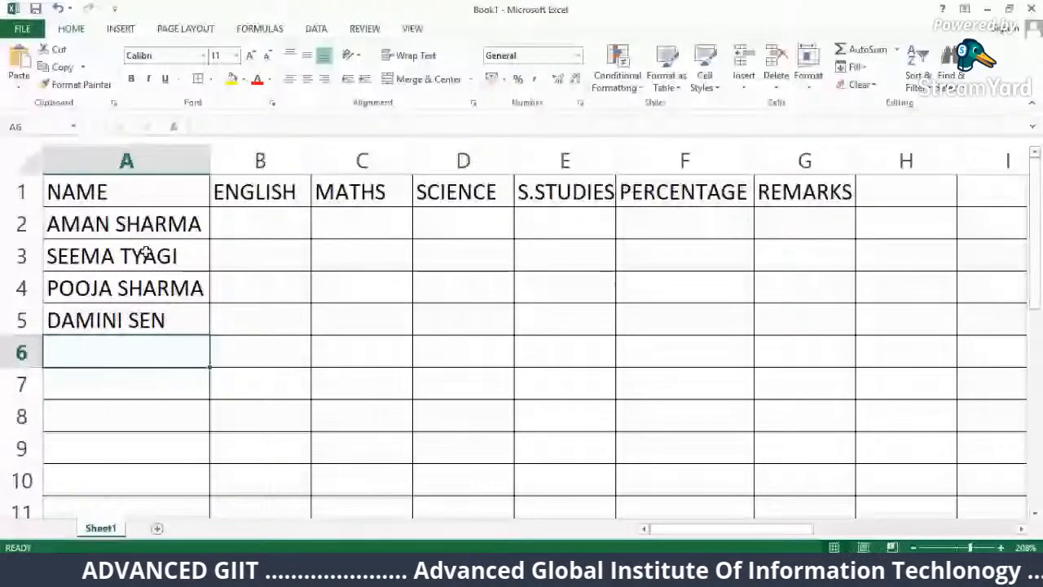
text(RASHMI BEDIO)
key(BackSpace)
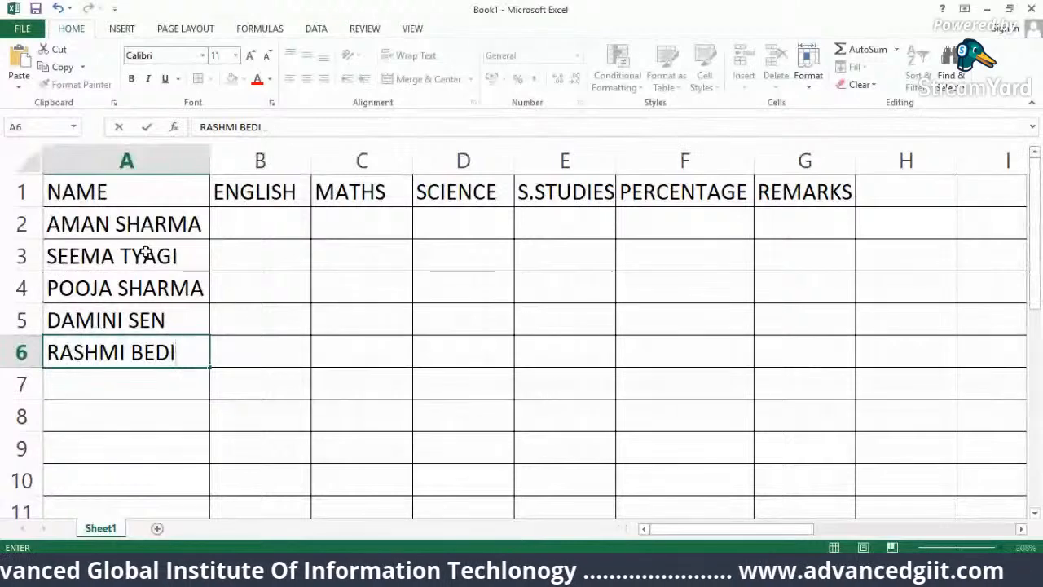
click(226, 220)
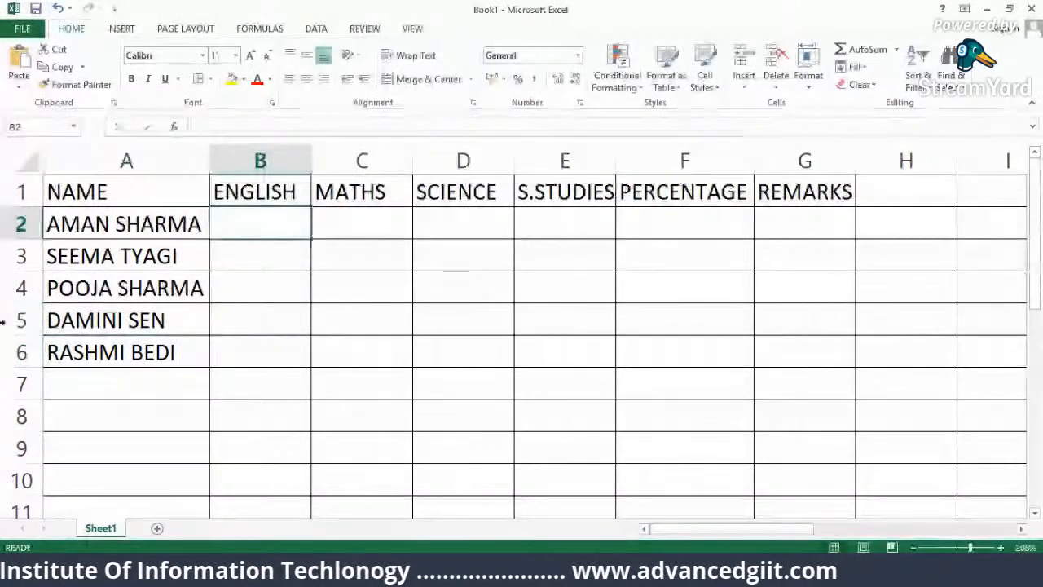
click(73, 227)
drag(74, 226, 111, 356)
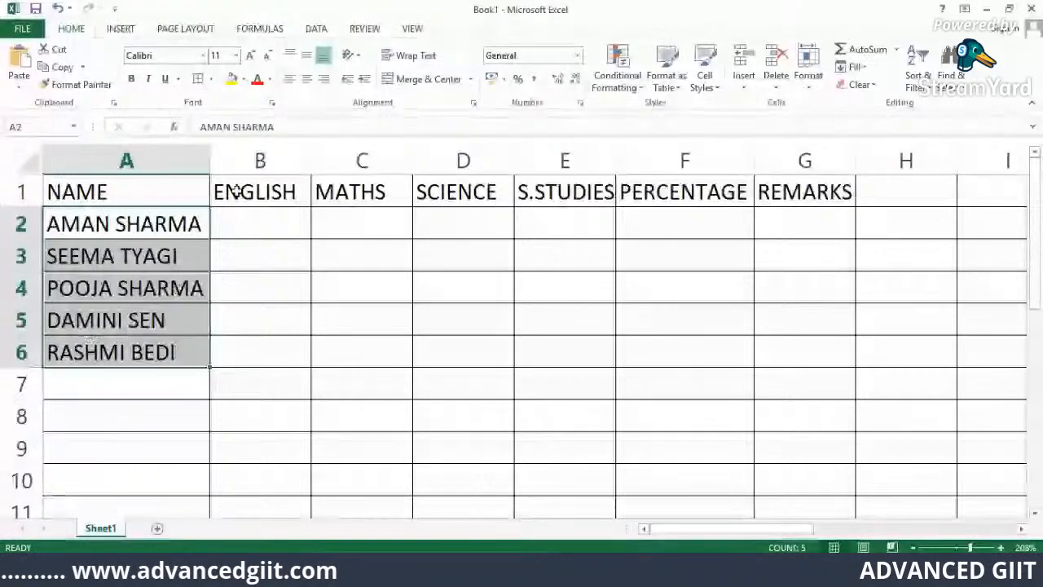
Enter the first student's marks in row 2: ENGLISH 70, MATHS 76, SCIENCE 67 and S.STUDIES 87.
click(238, 227)
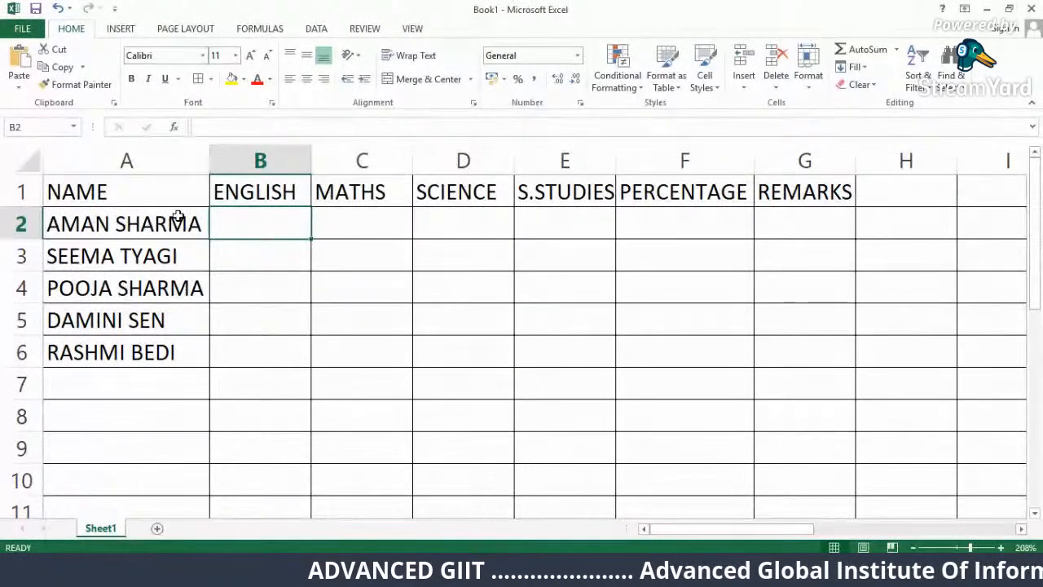
text(70)
key(Tab)
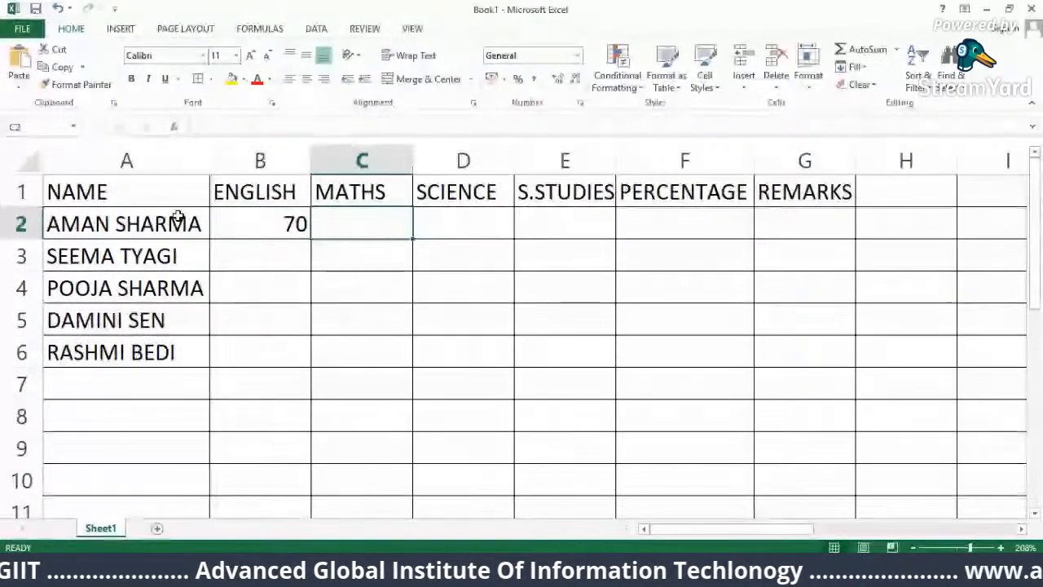
text(76)
key(Tab)
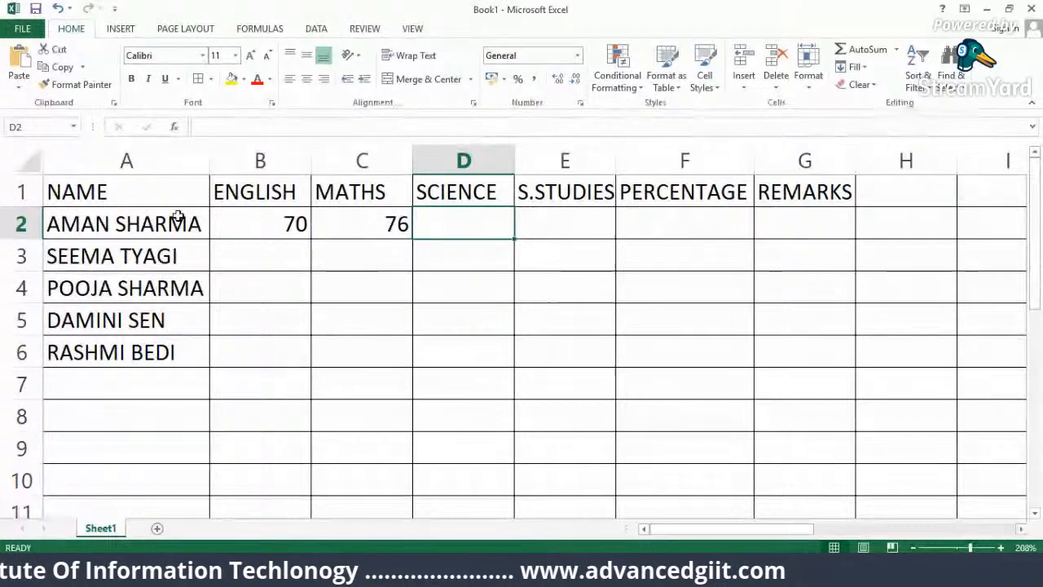
text(67)
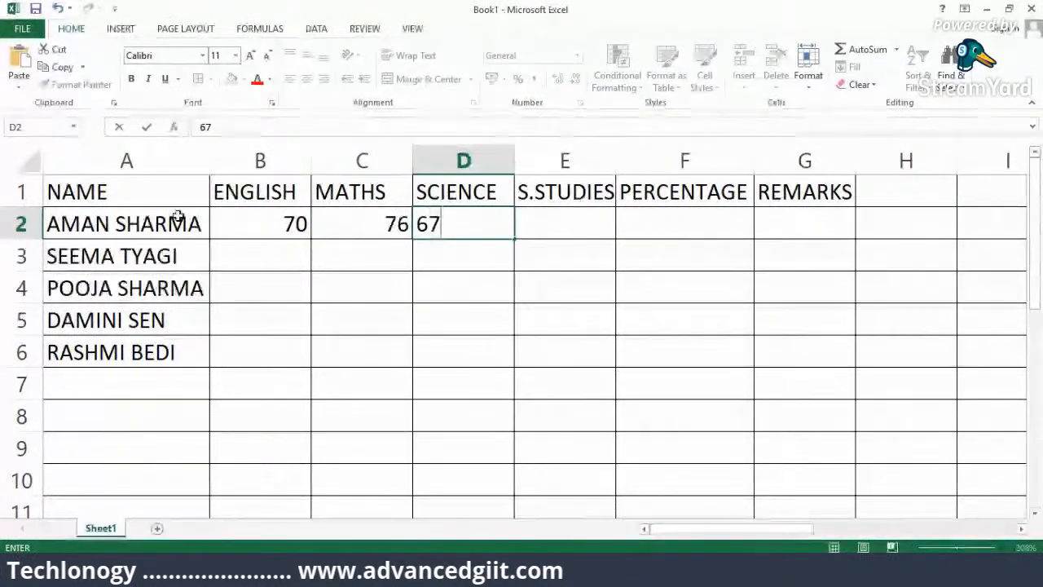
key(Tab)
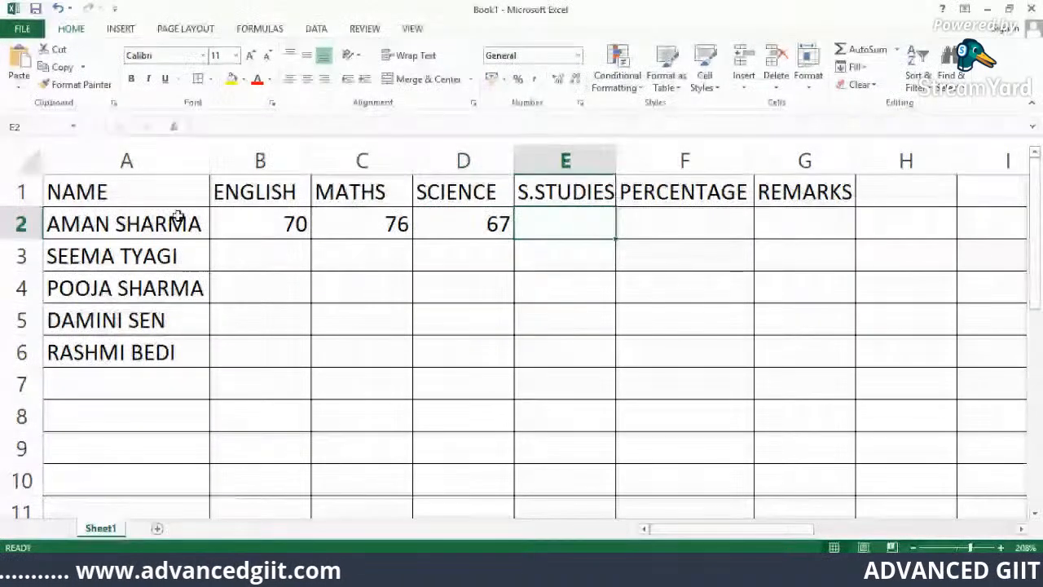
text(87)
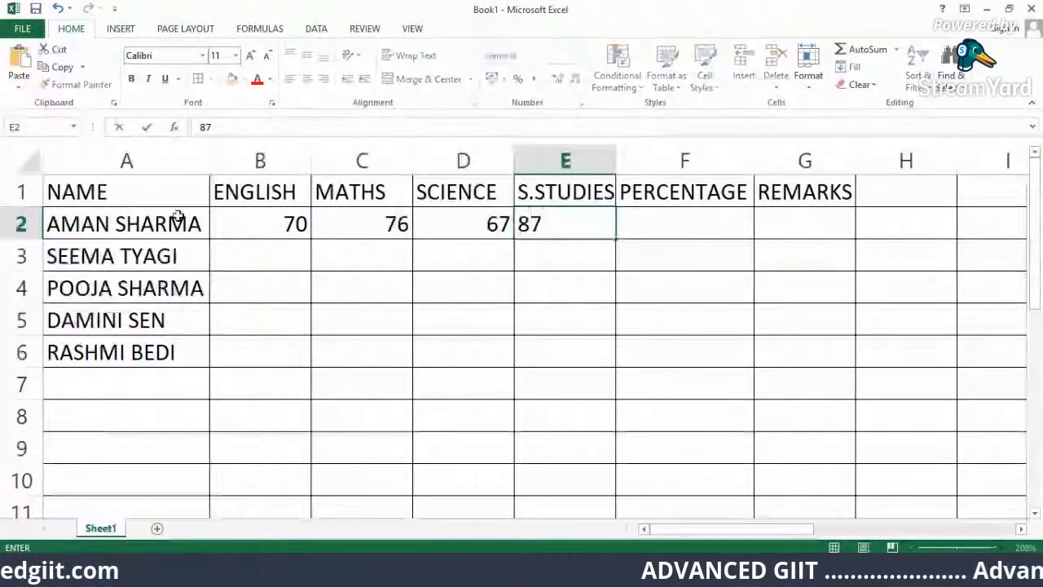
Enter the second student's marks in row 3: ENGLISH 60, MATHS 65, SCIENCE 42 and S.STUDIES 49.
click(278, 253)
text(60)
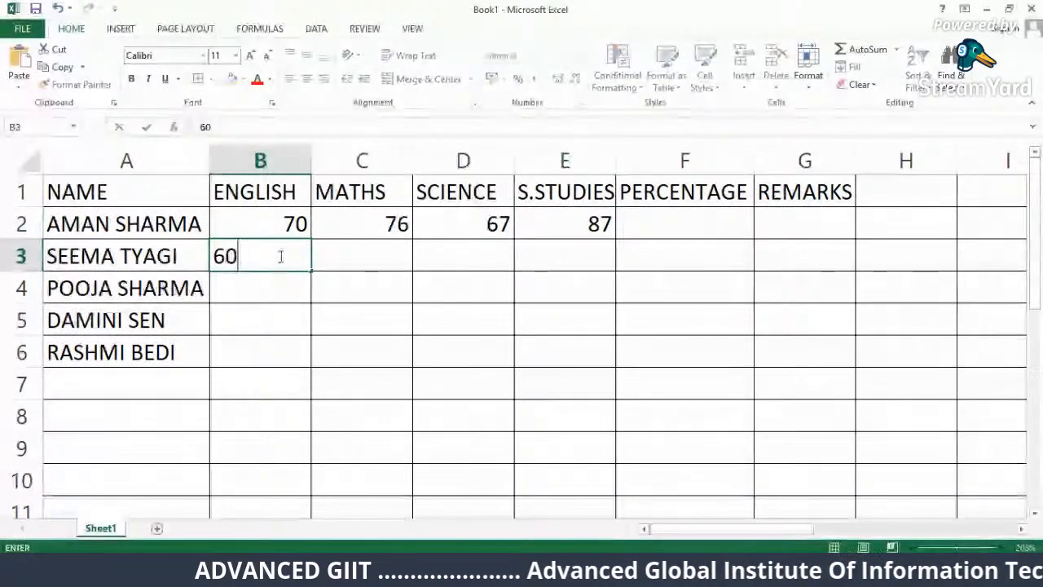
key(Tab)
text(5)
key(BackSpace)
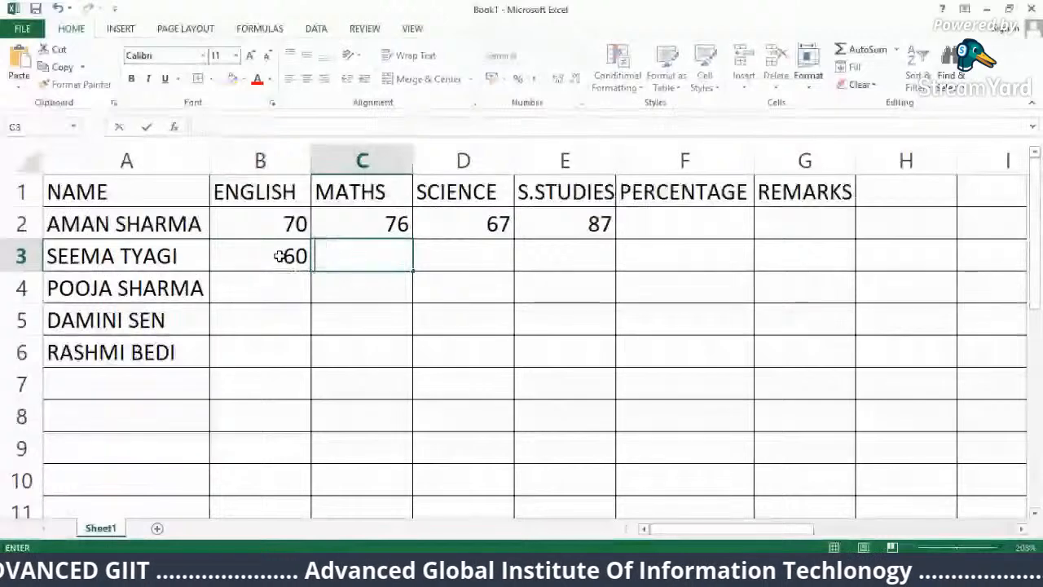
text(65)
key(Tab)
text(42)
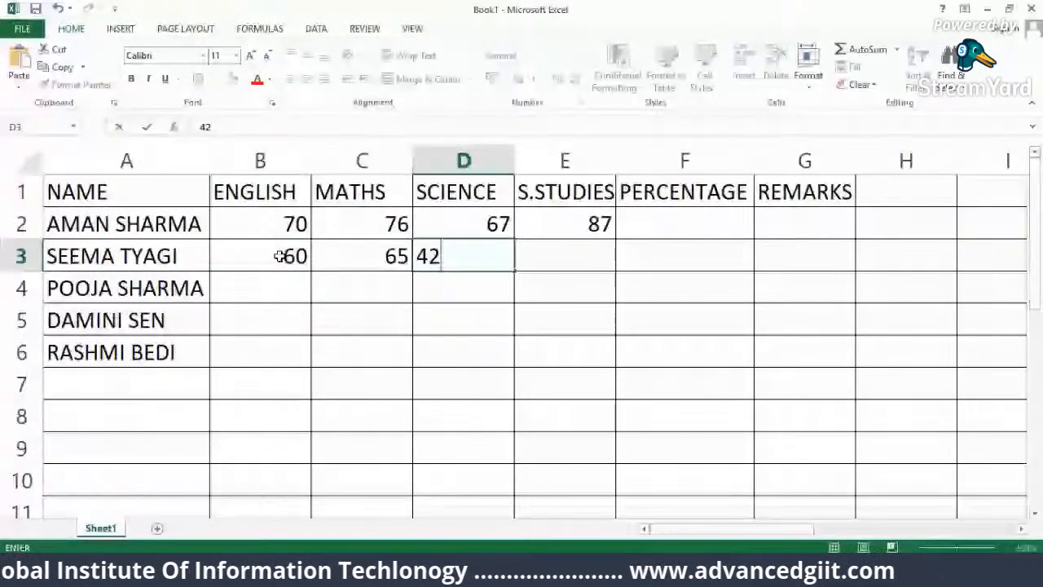
key(Tab)
text(49)
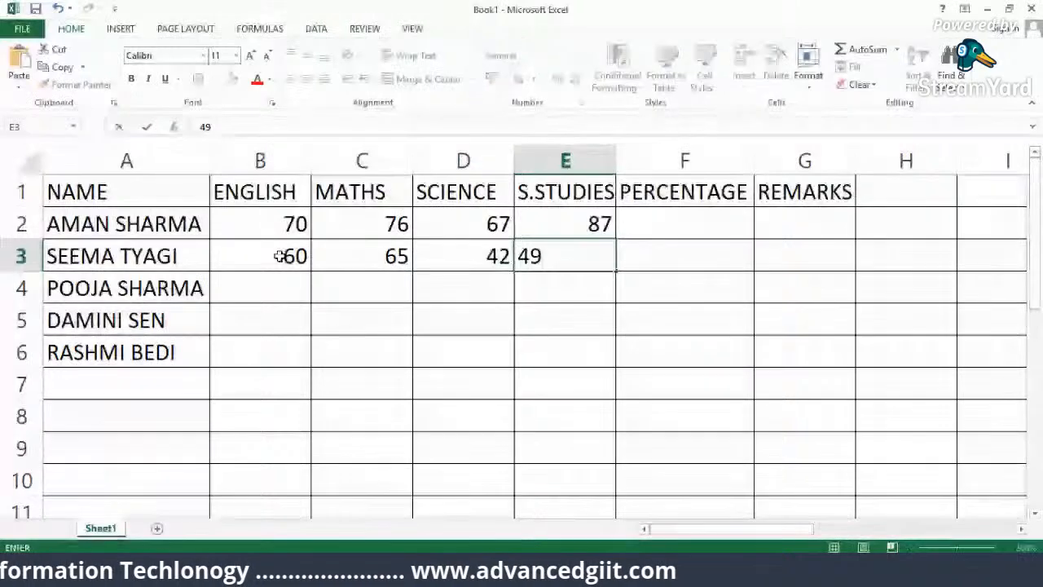
Enter the third student's marks in row 4: ENGLISH 30, MATHS 33, SCIENCE 45 and S.STUDIES 32.
key(Return)
click(251, 286)
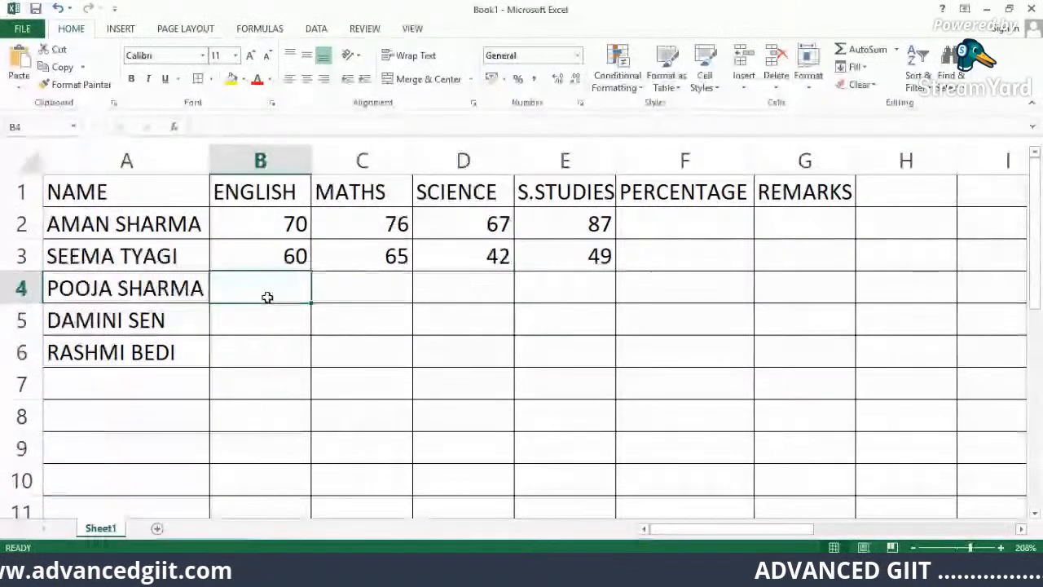
text(30)
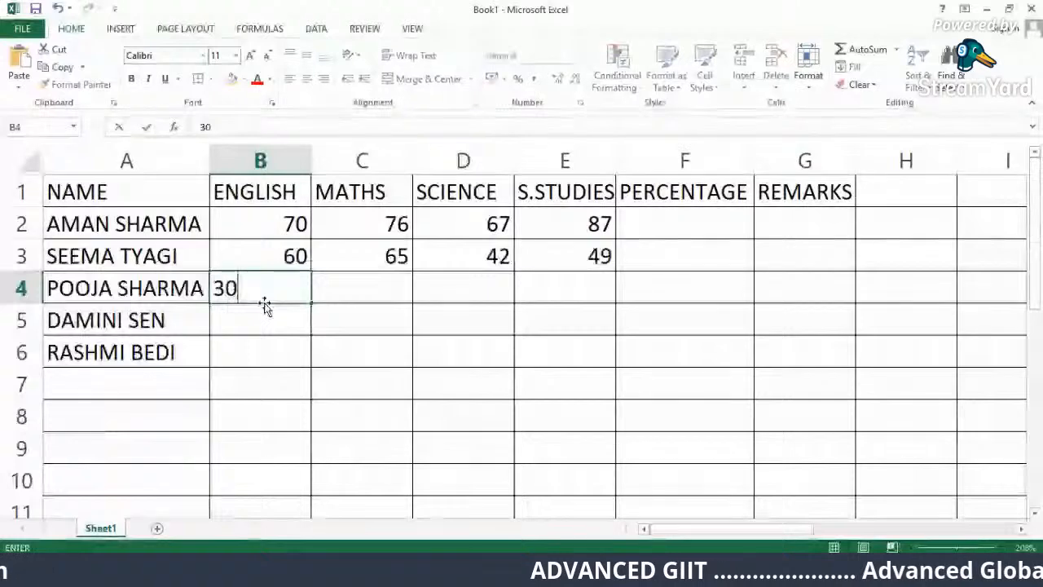
key(Tab)
text(33)
key(Tab)
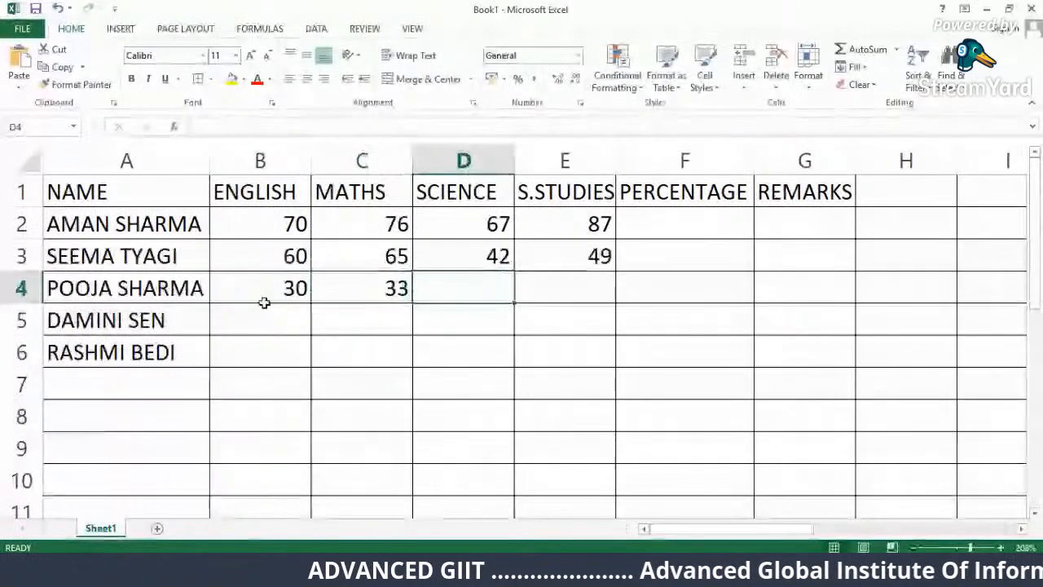
text(45)
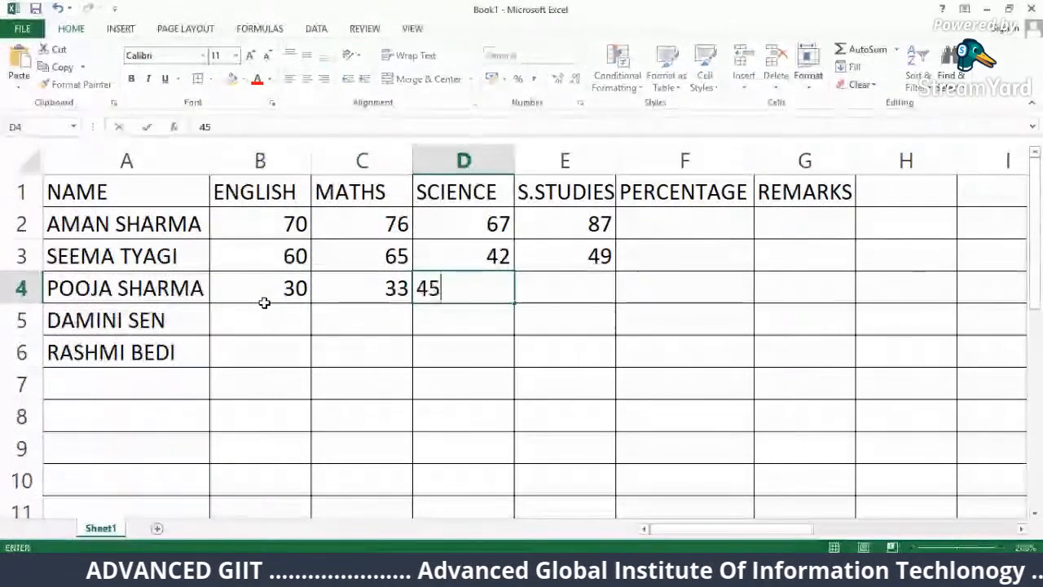
key(Tab)
text(32)
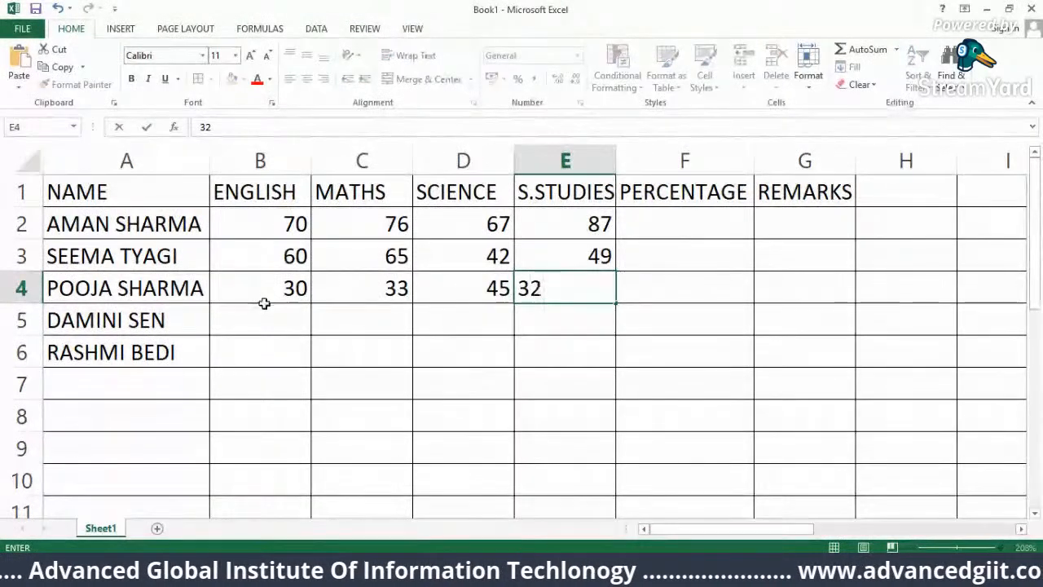
Enter the fourth student's marks in row 5: ENGLISH 87, MATHS 82, SCIENCE 90 and S.STUDIES 82.
click(266, 319)
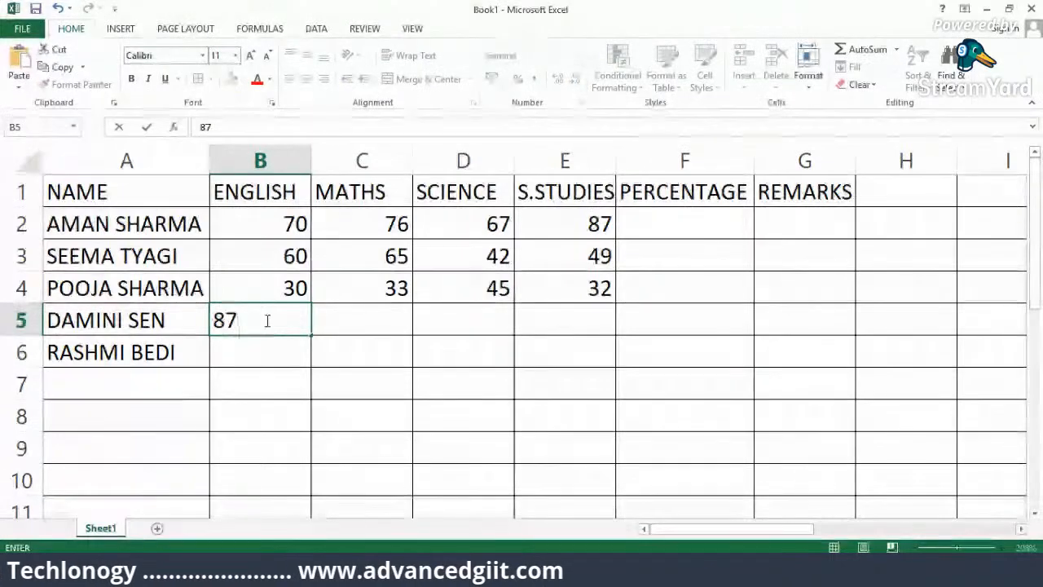
key(Tab)
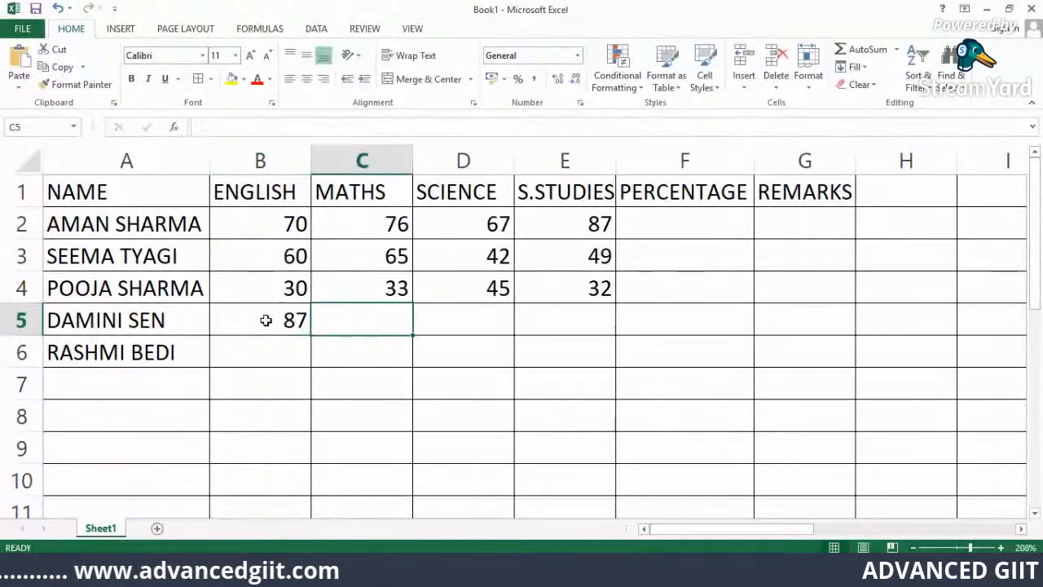
text(82)
key(Tab)
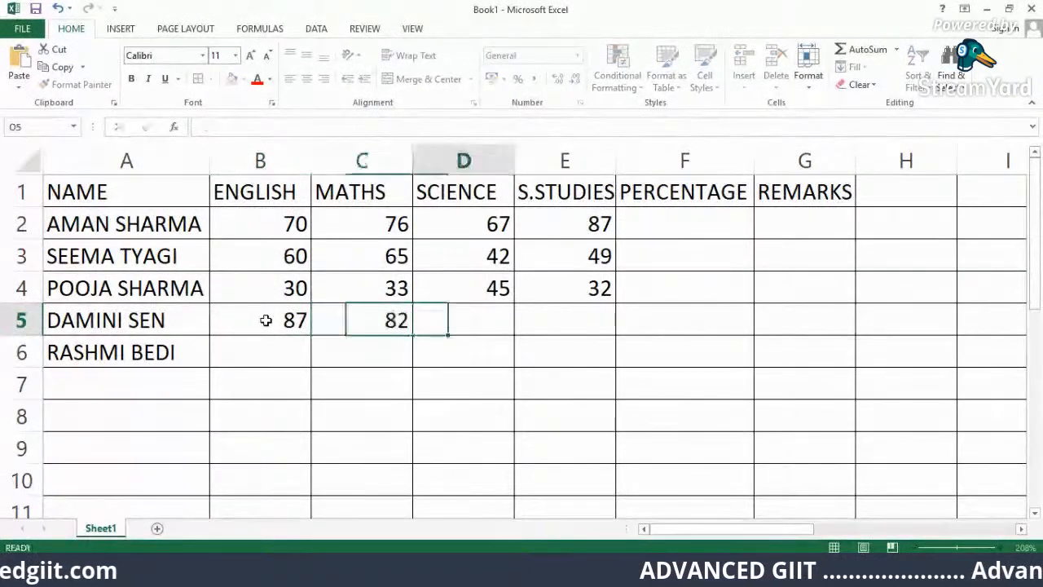
text(90)
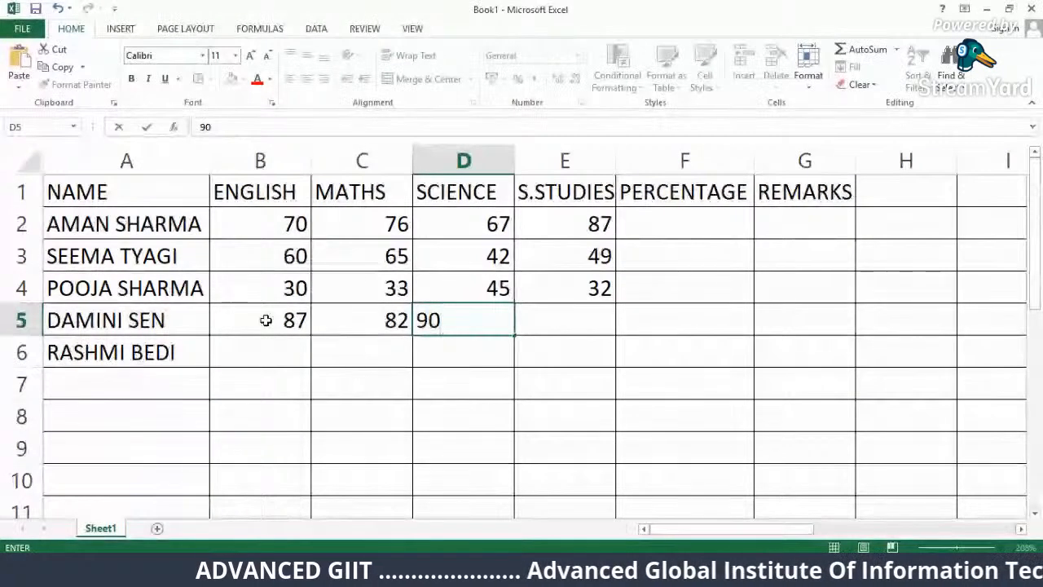
key(Tab)
text(82)
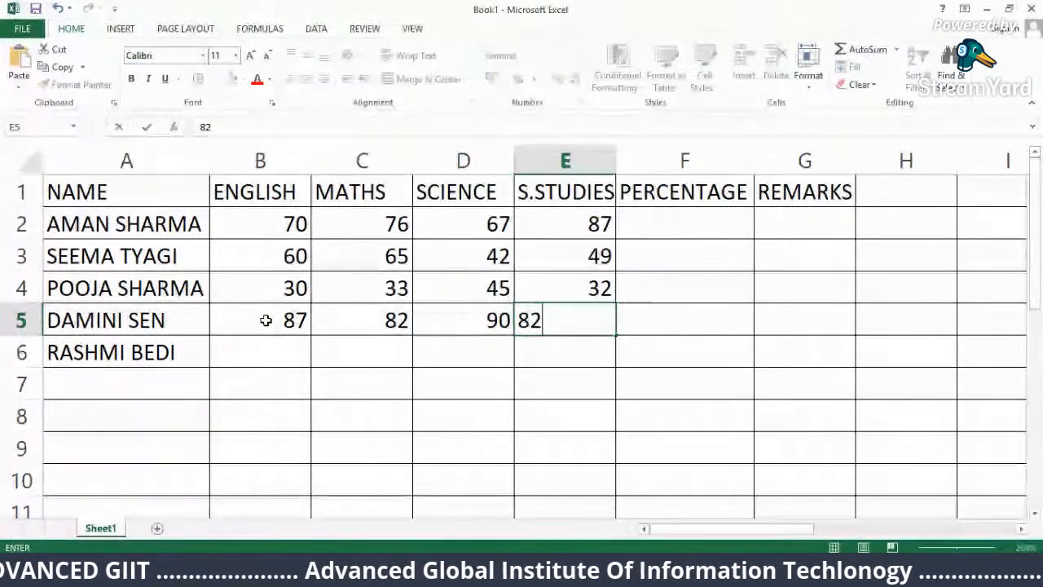
Enter the fifth student's marks in row 6: ENGLISH 56, MATHS 67, SCIENCE 78 and S.STUDIES 89.
click(270, 349)
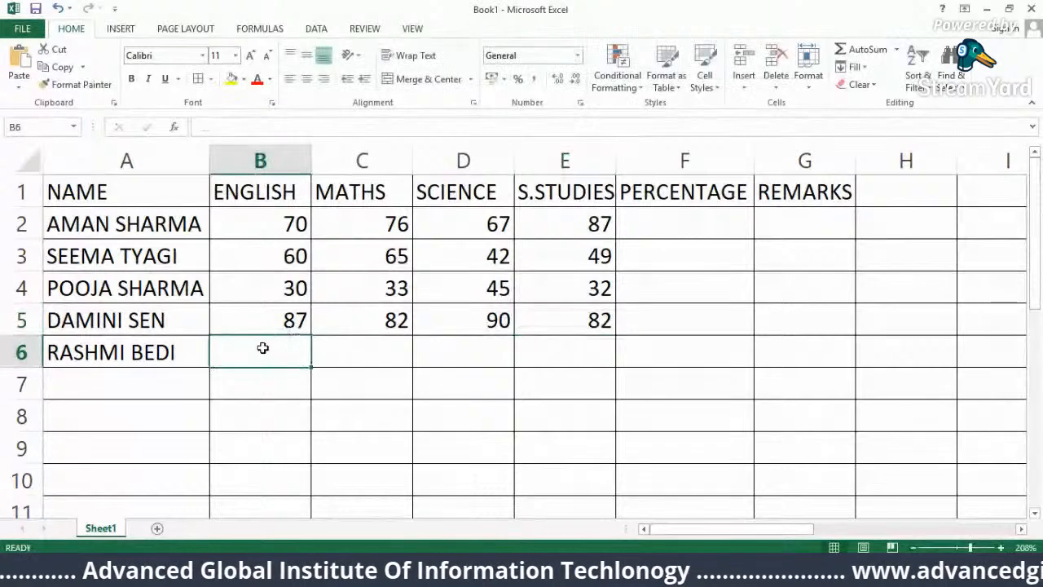
text(56)
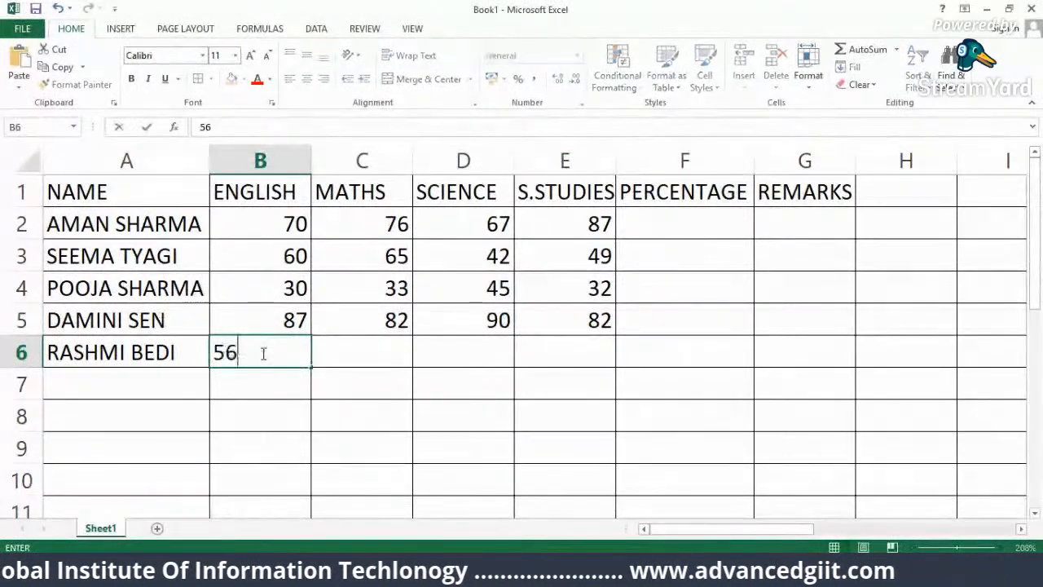
key(Tab)
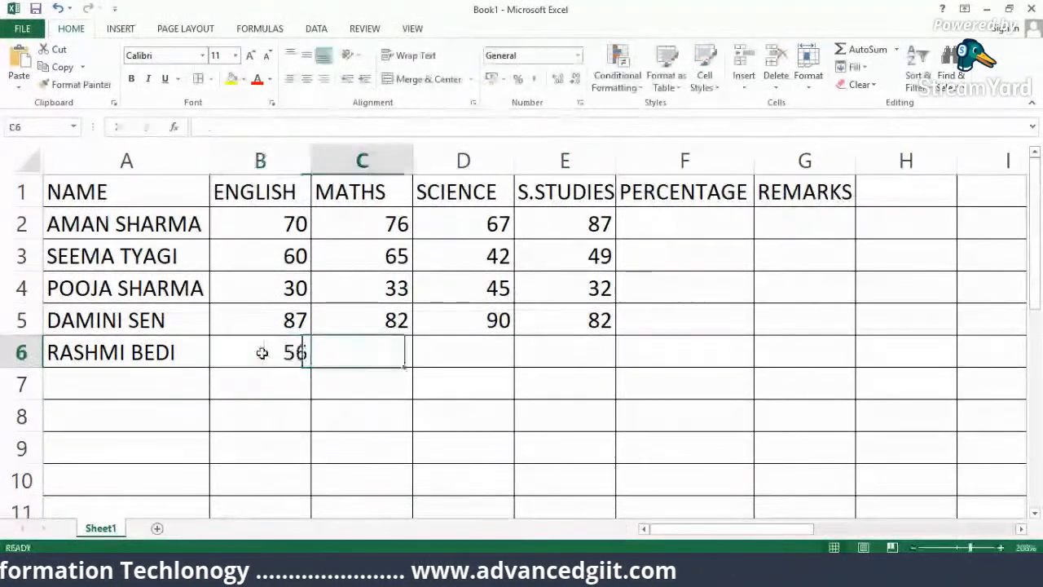
text(67)
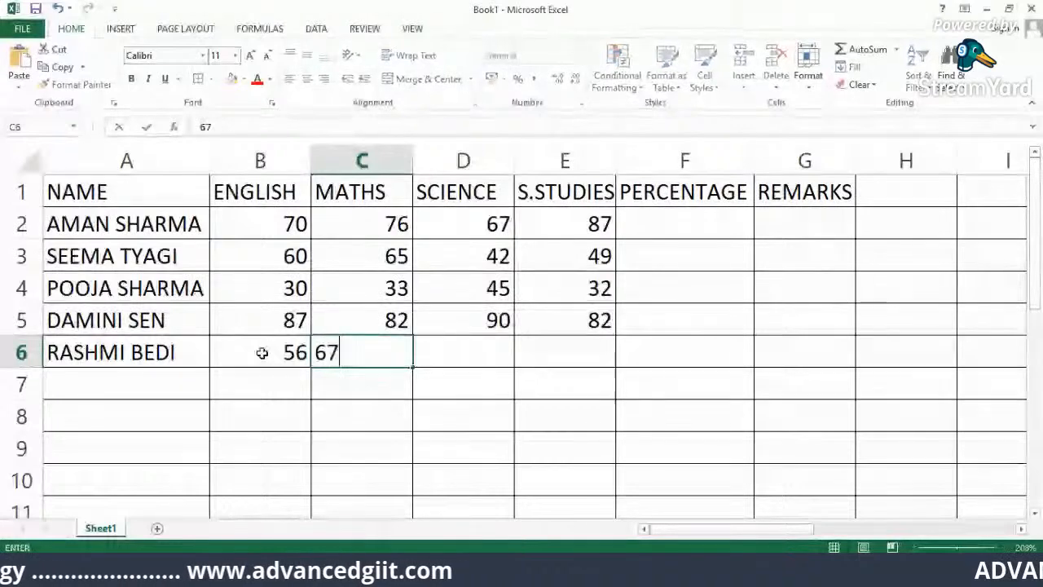
key(Tab)
text(78)
key(Tab)
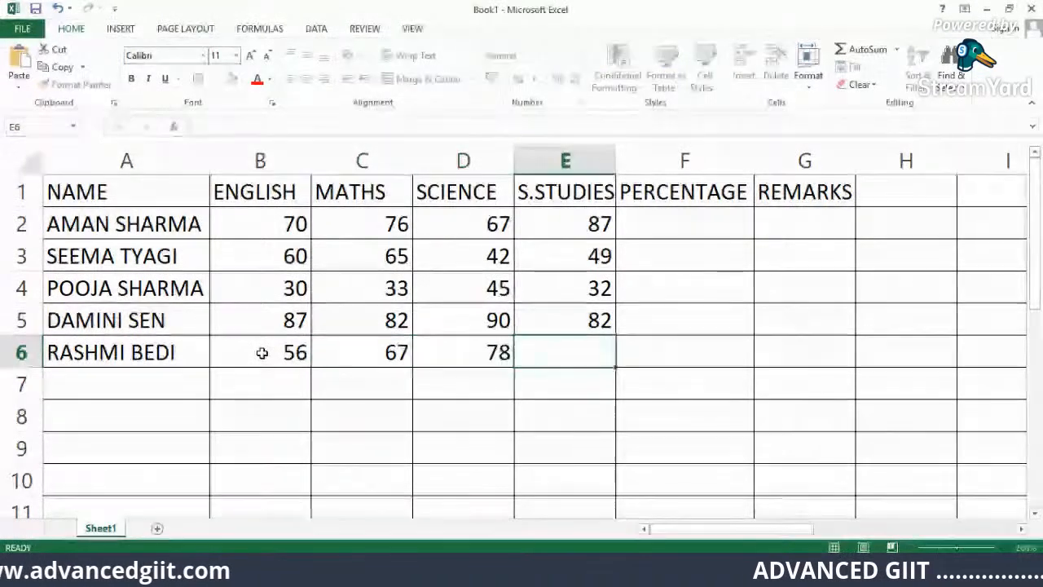
text(89)
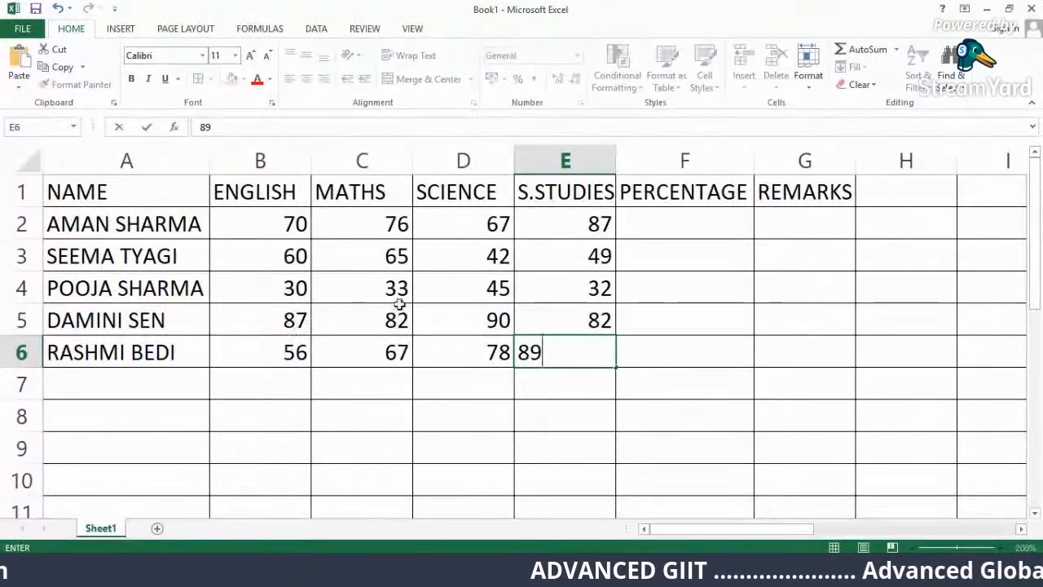
click(654, 367)
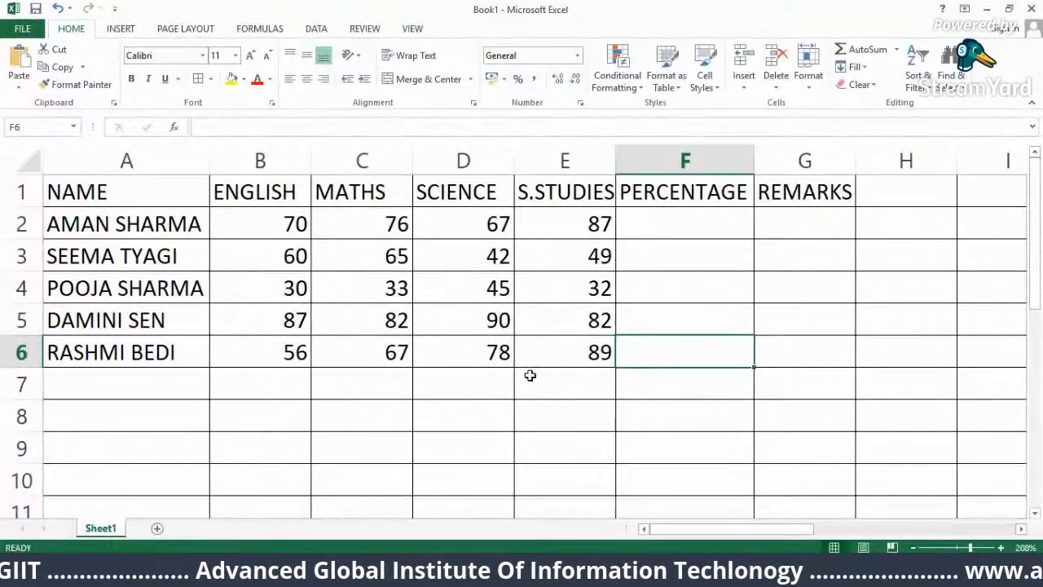
click(686, 191)
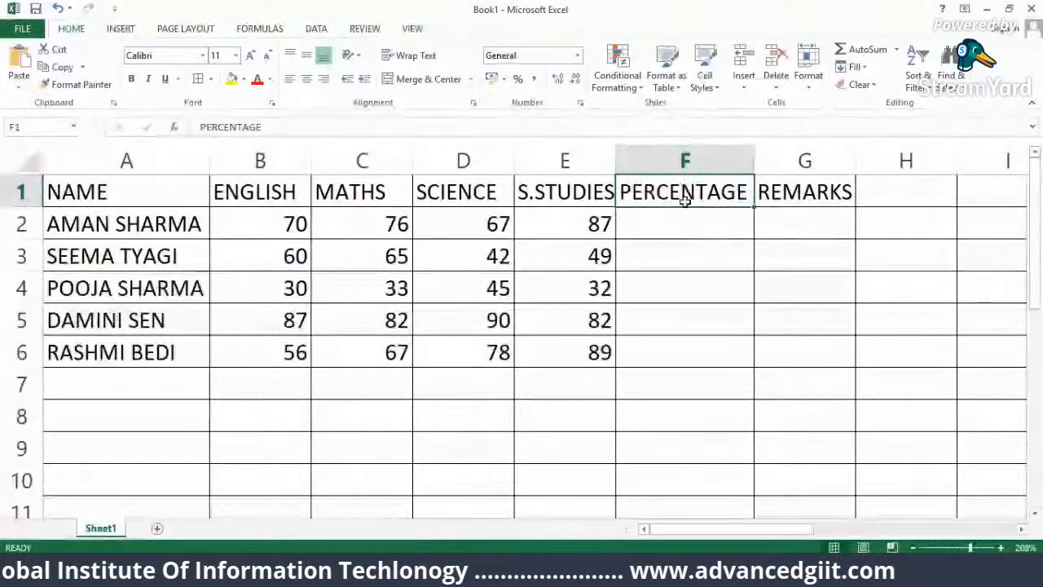
drag(684, 191, 681, 339)
click(711, 278)
click(831, 265)
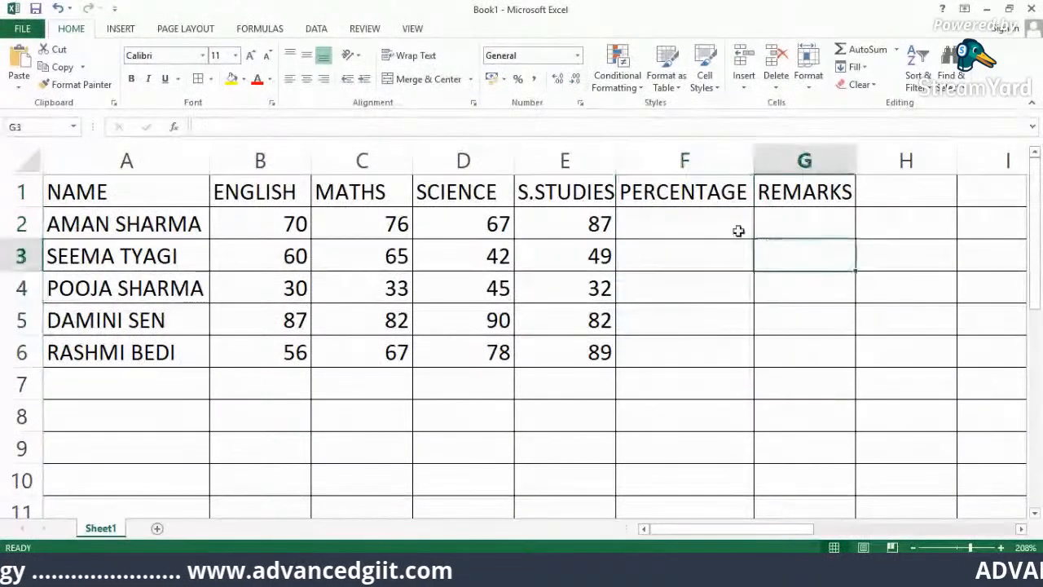
Insert an entire column before the PERCENTAGE column and enter the heading TOTAL in F1.
click(644, 196)
right_click(645, 197)
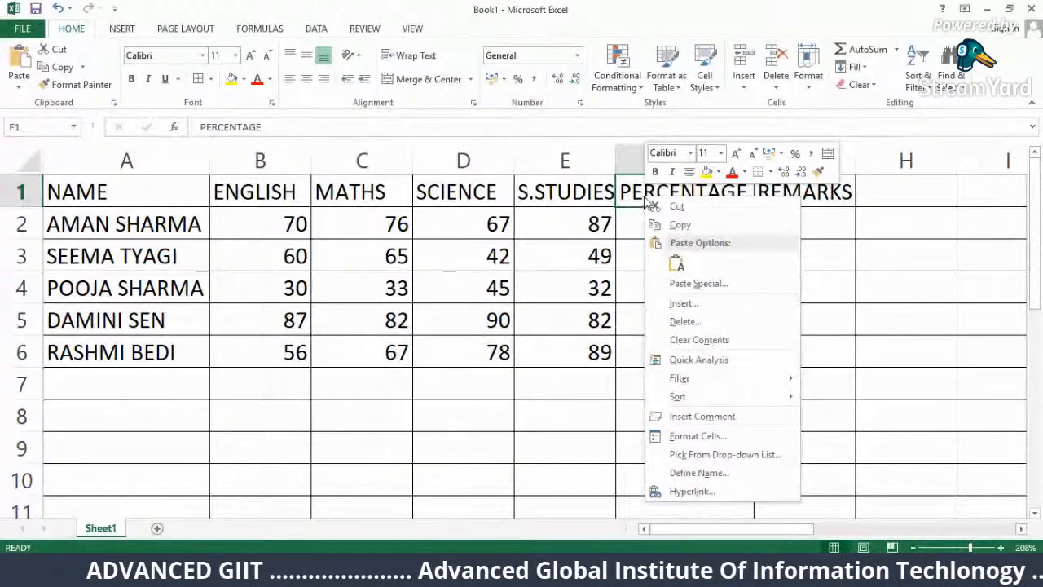
click(674, 308)
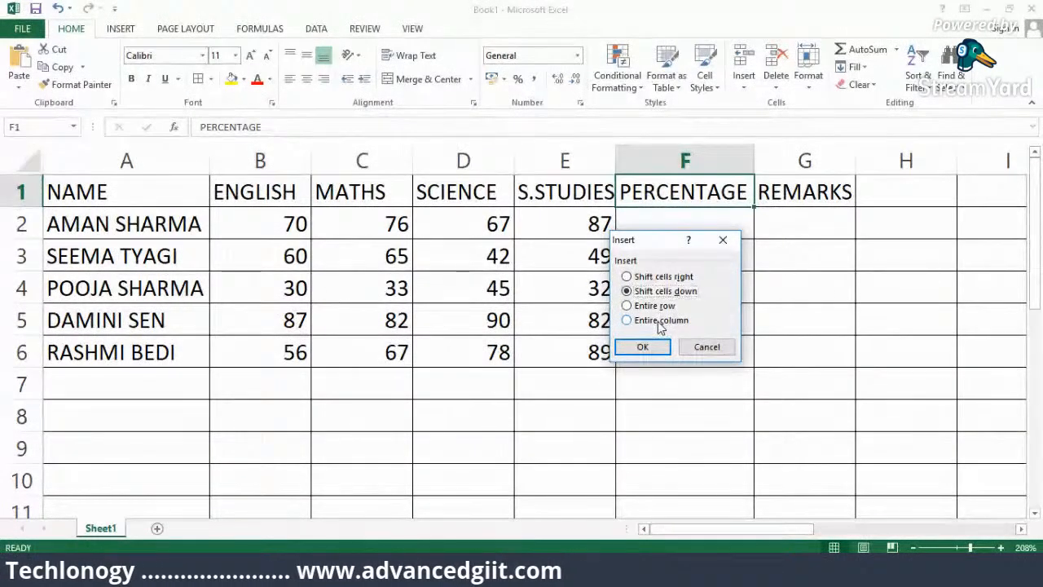
click(653, 348)
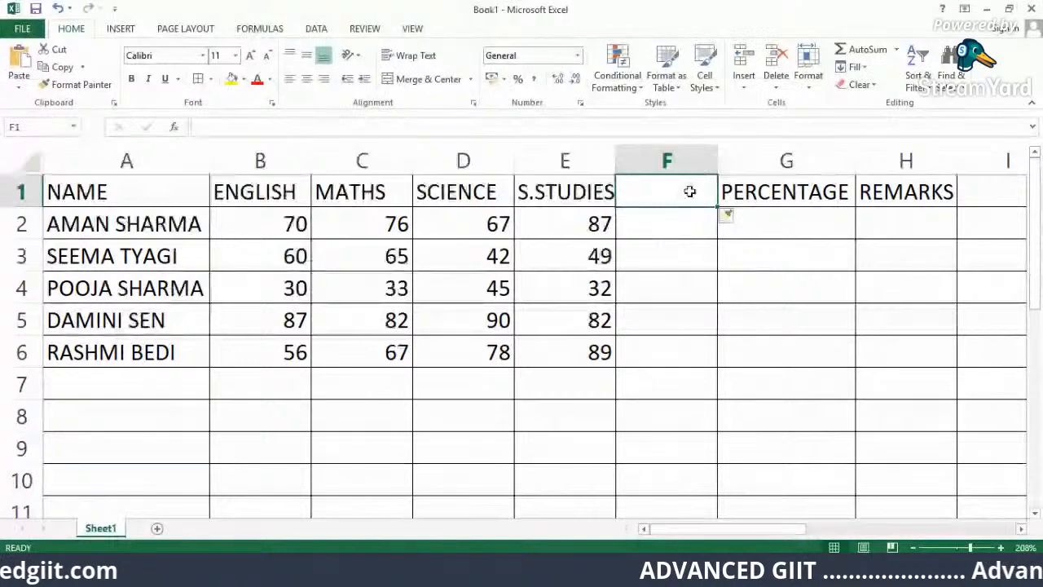
text(TOTAL)
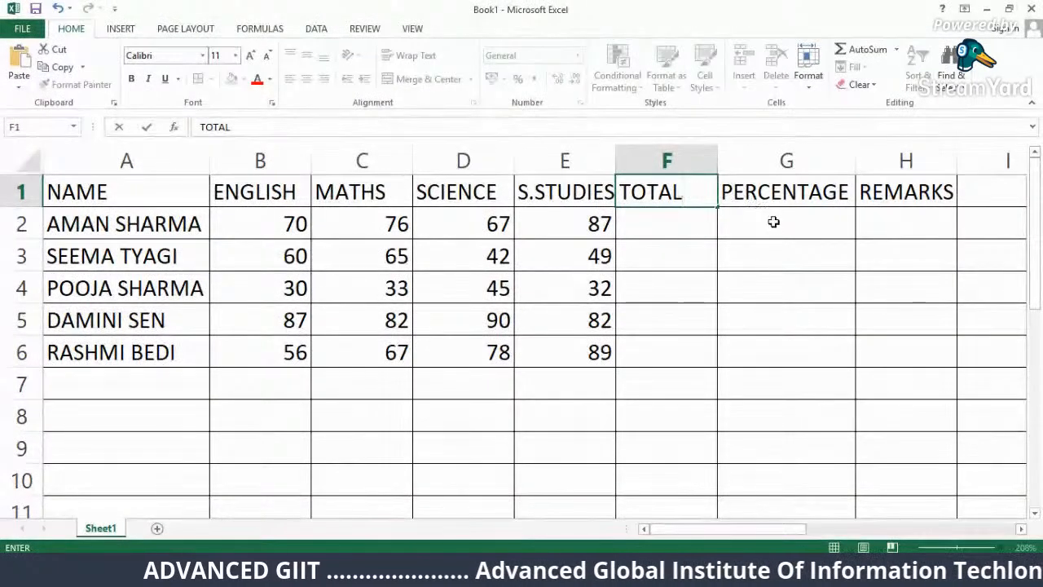
click(706, 219)
click(788, 218)
click(699, 224)
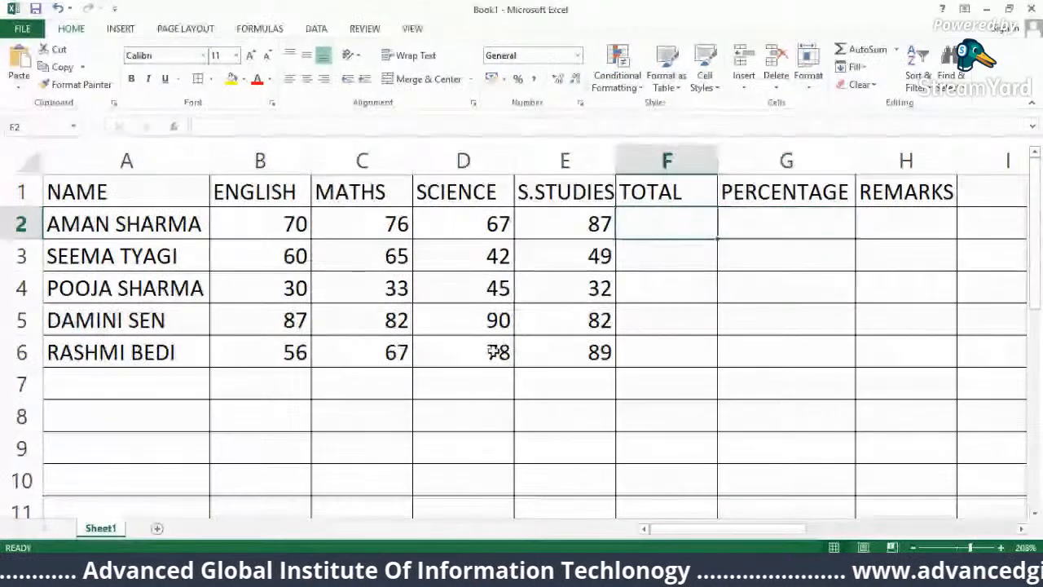
Enter the row labels MINIMUM, MAXIMUM and AVERAGE in cells A8 to A10.
click(119, 410)
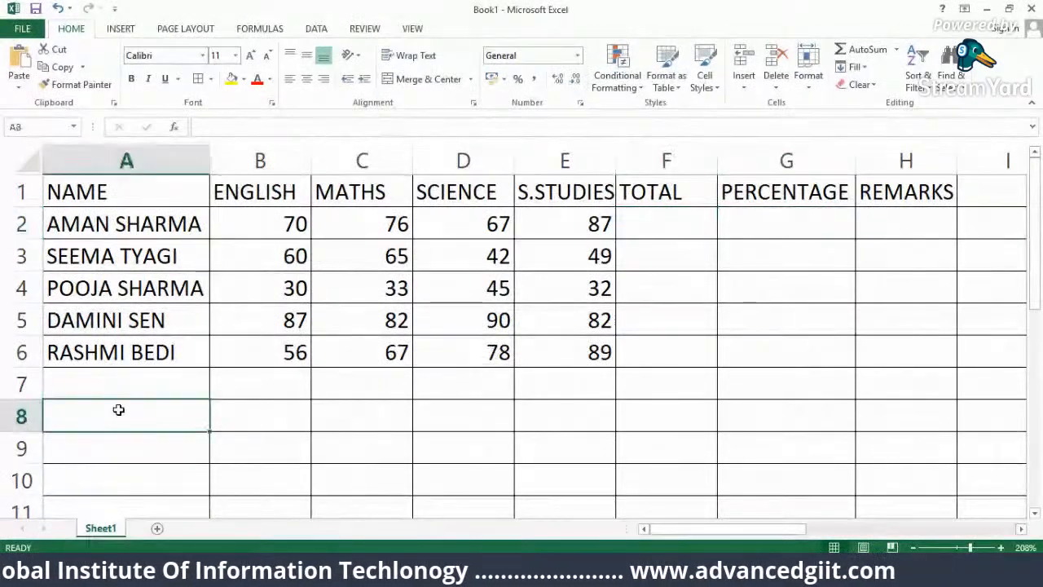
text(MINIM)
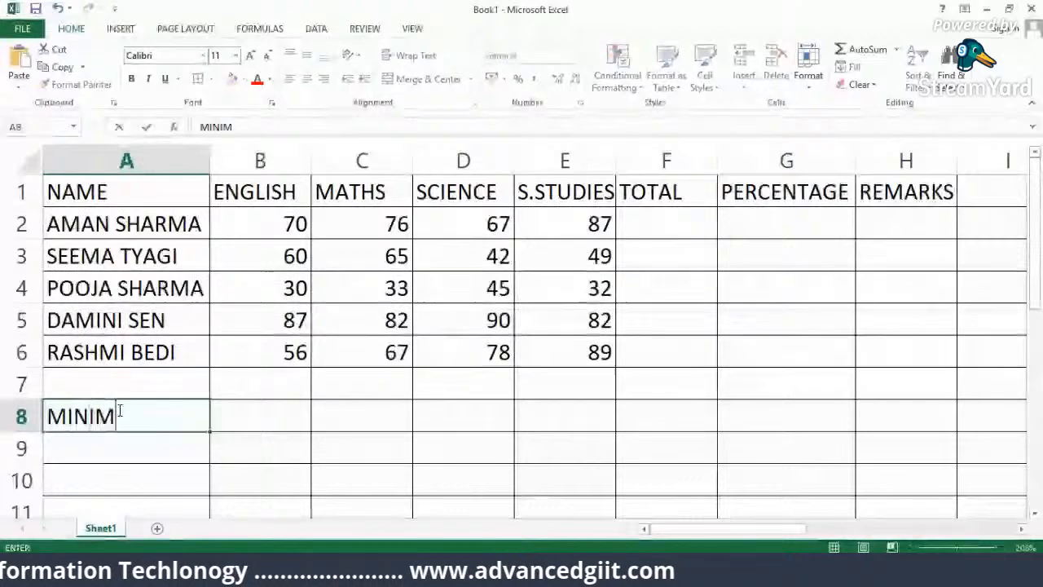
text(UMMAXIMUM)
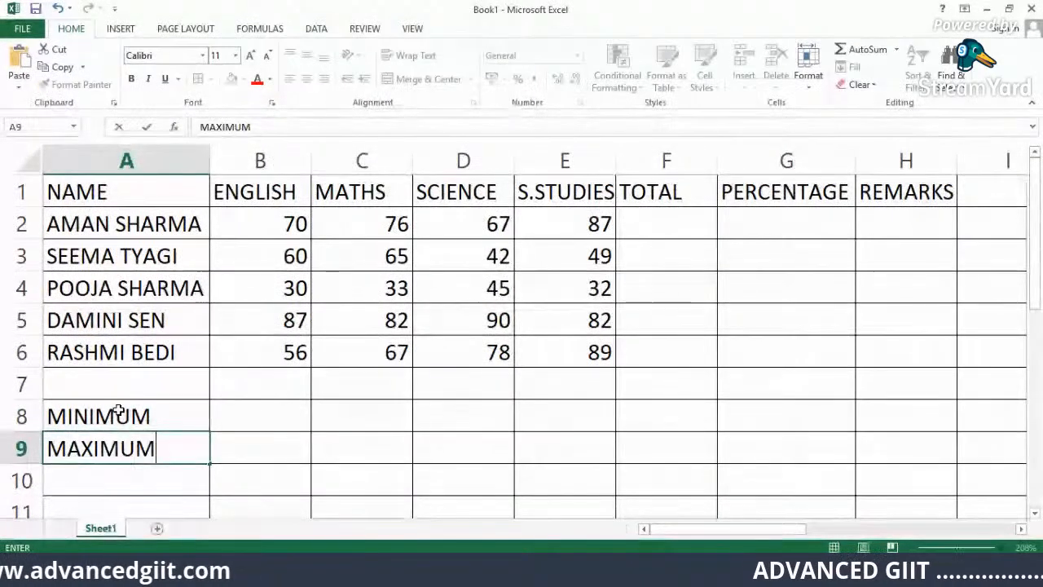
key(Return)
text(AVERAGE)
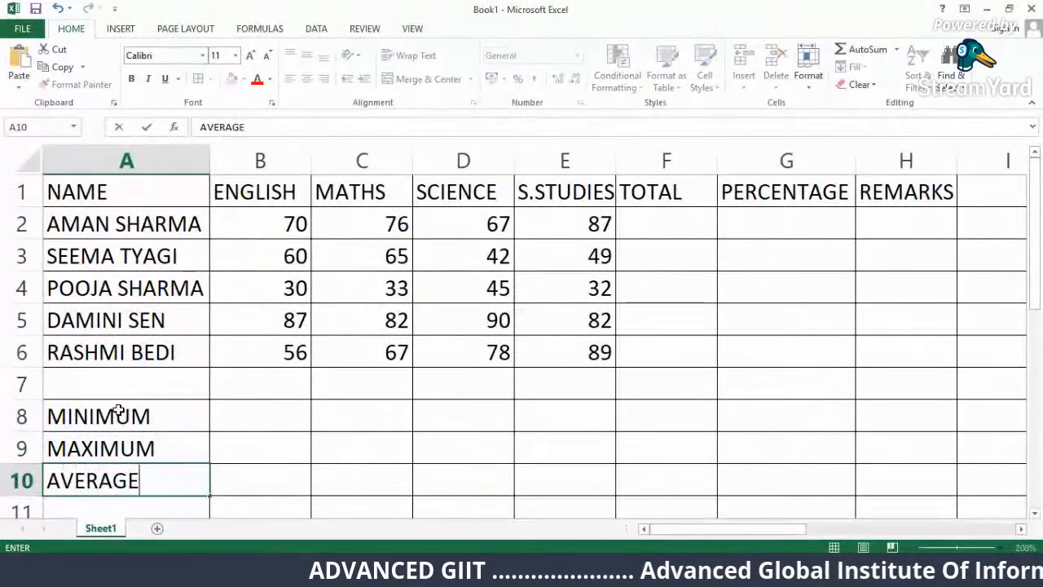
Total the first two students' marks with AutoSum, using =SUM(B2:E2) in F2 and =SUM(B3:E3) in F3.
click(631, 221)
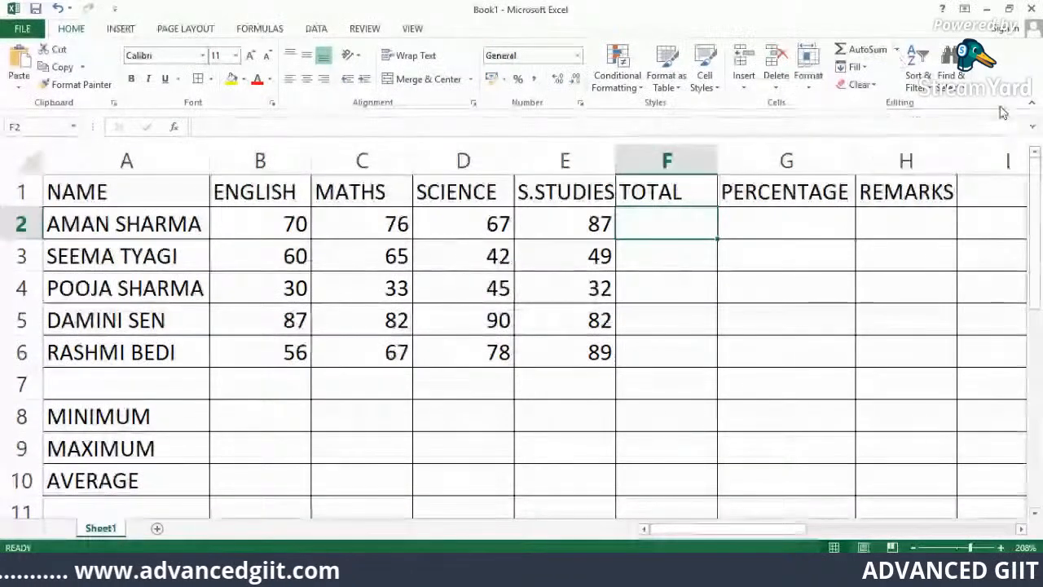
click(895, 50)
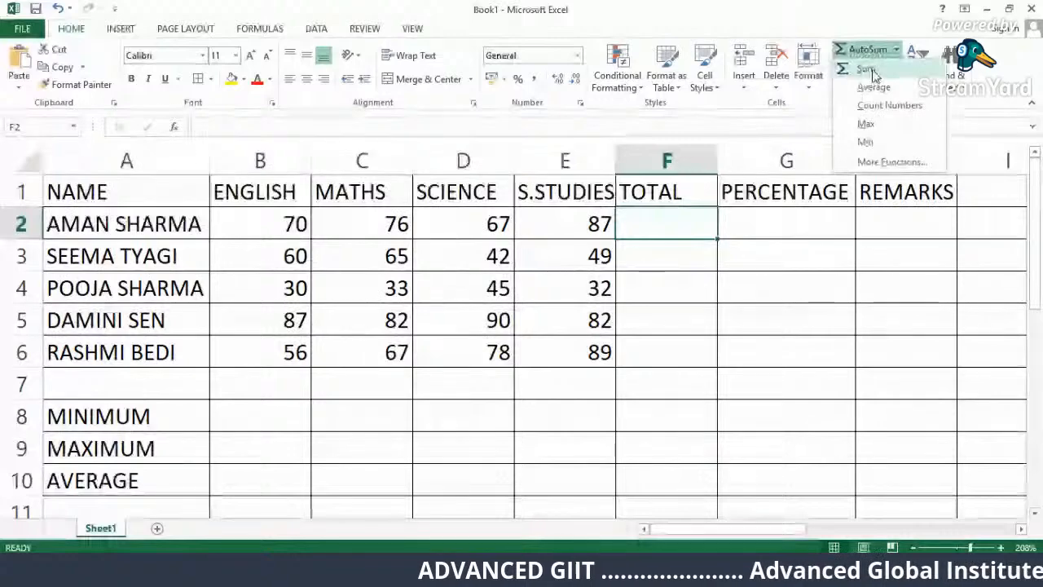
click(872, 72)
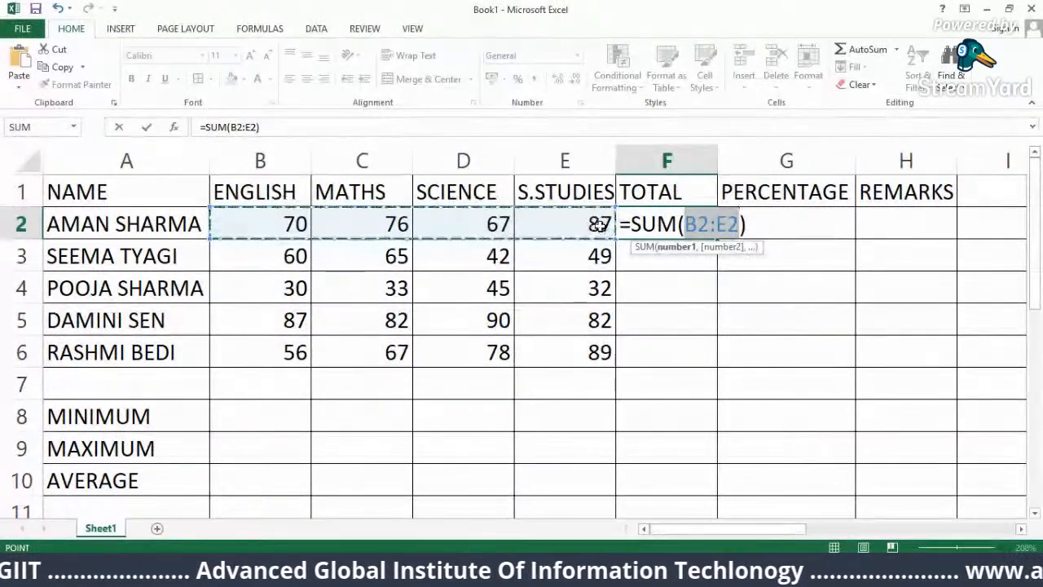
key(Return)
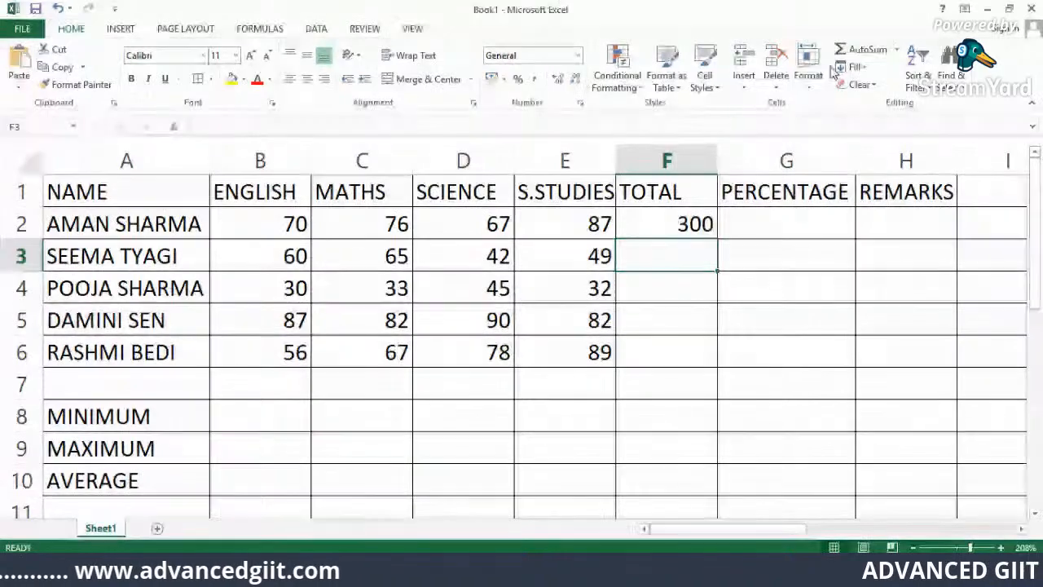
click(888, 50)
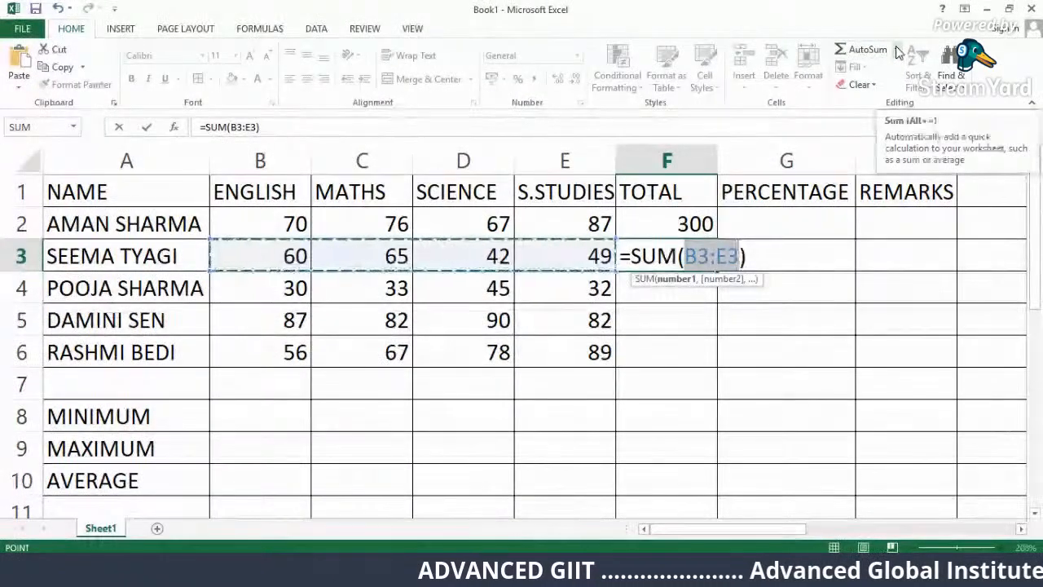
key(Return)
Total the third and fourth students' marks with AutoSum, using =SUM(B4:E4) in F4 and =SUM(B5:E5) in F5.
click(898, 50)
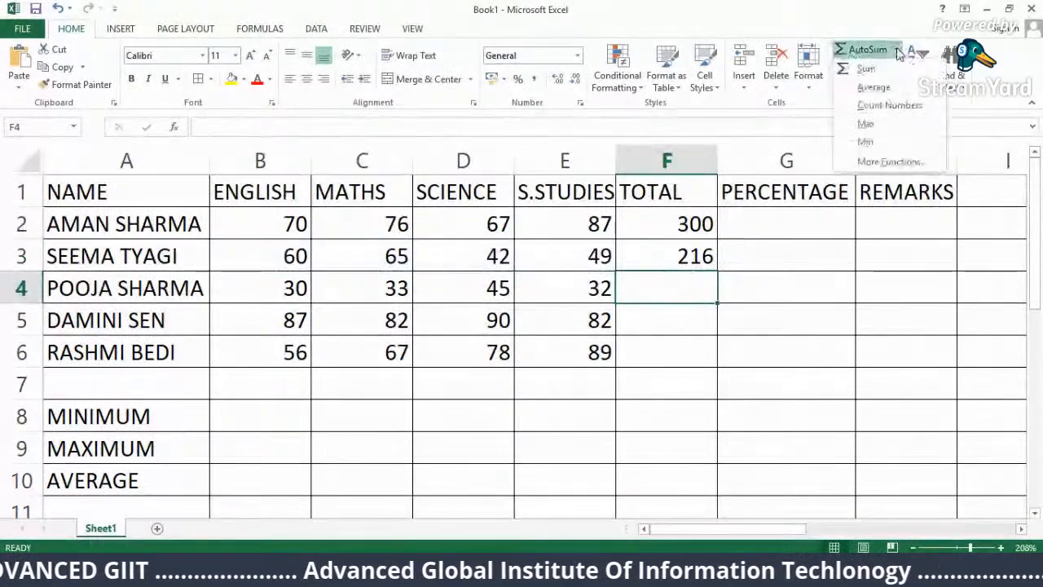
click(867, 68)
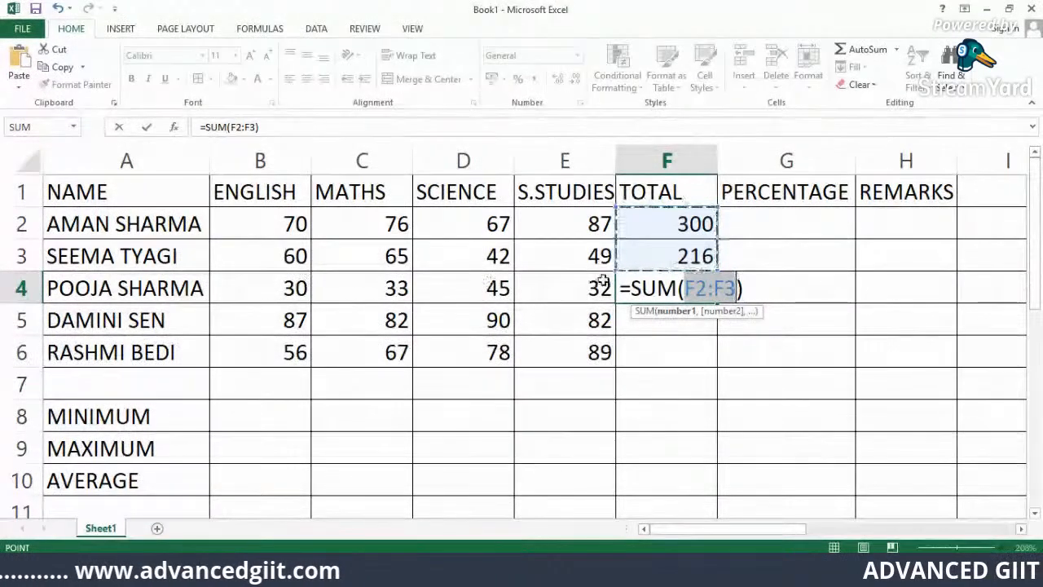
drag(302, 289, 563, 286)
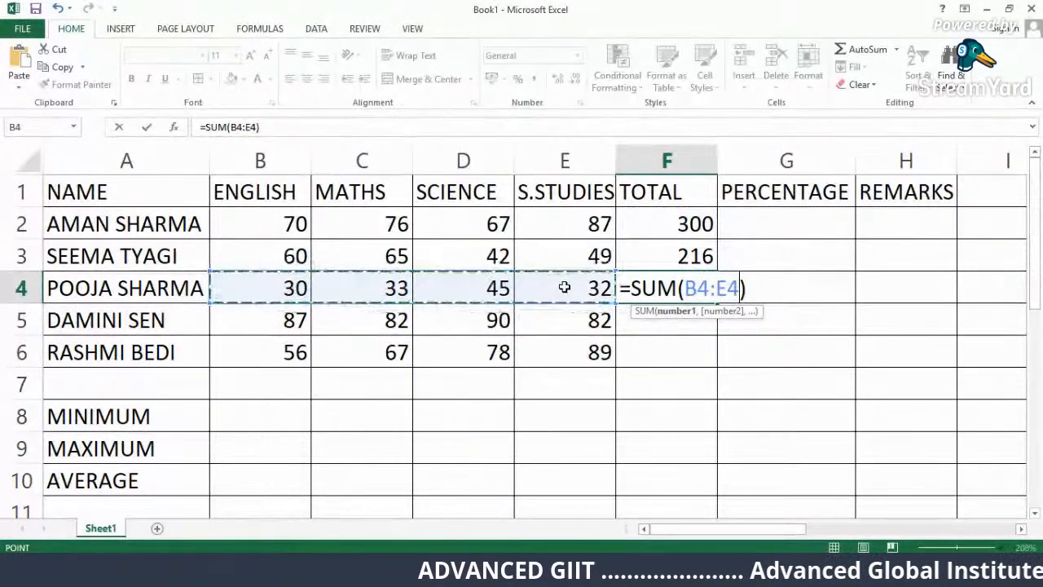
key(Return)
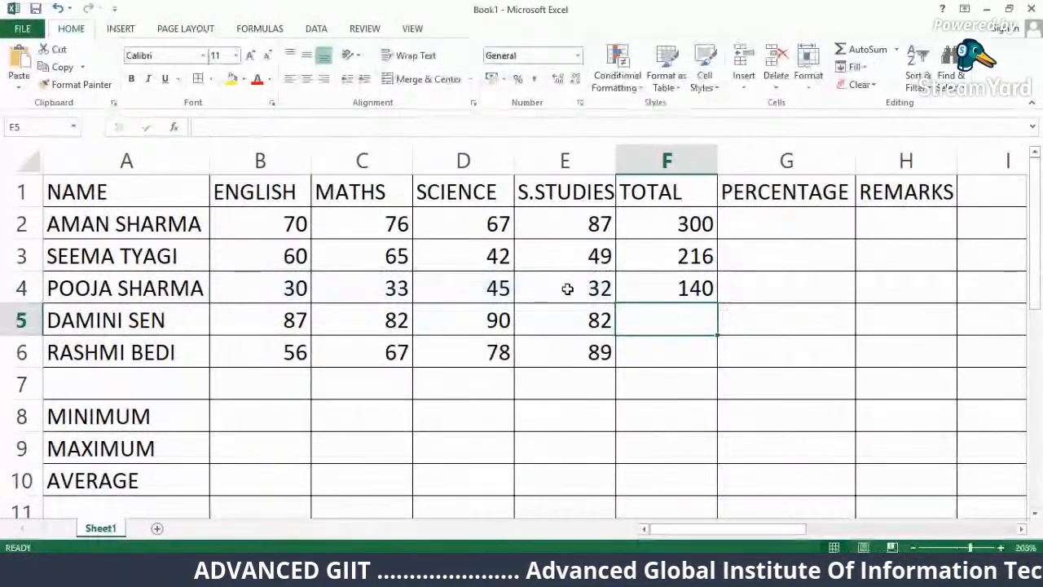
click(893, 50)
click(868, 68)
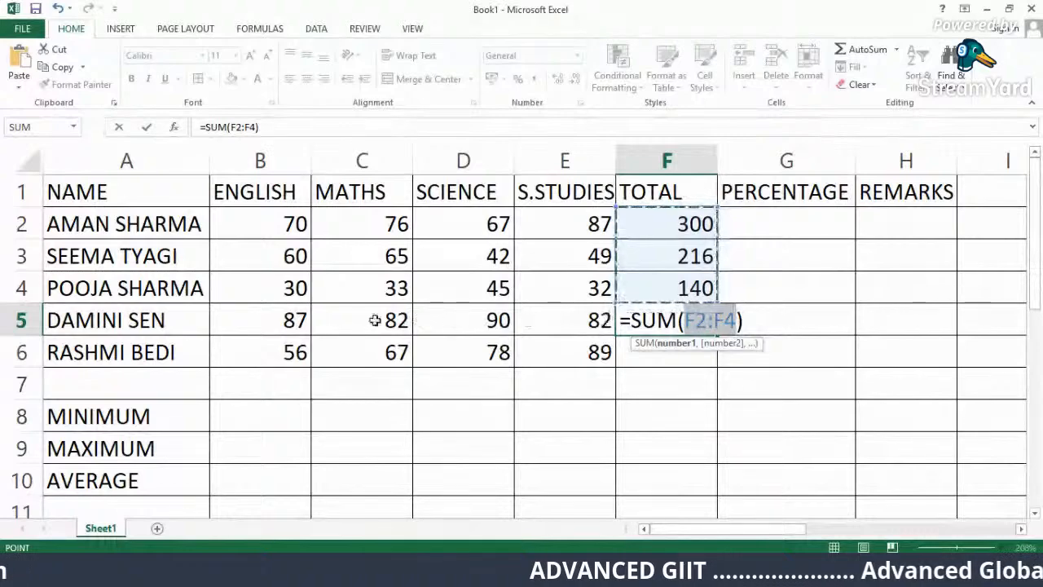
drag(269, 319, 549, 316)
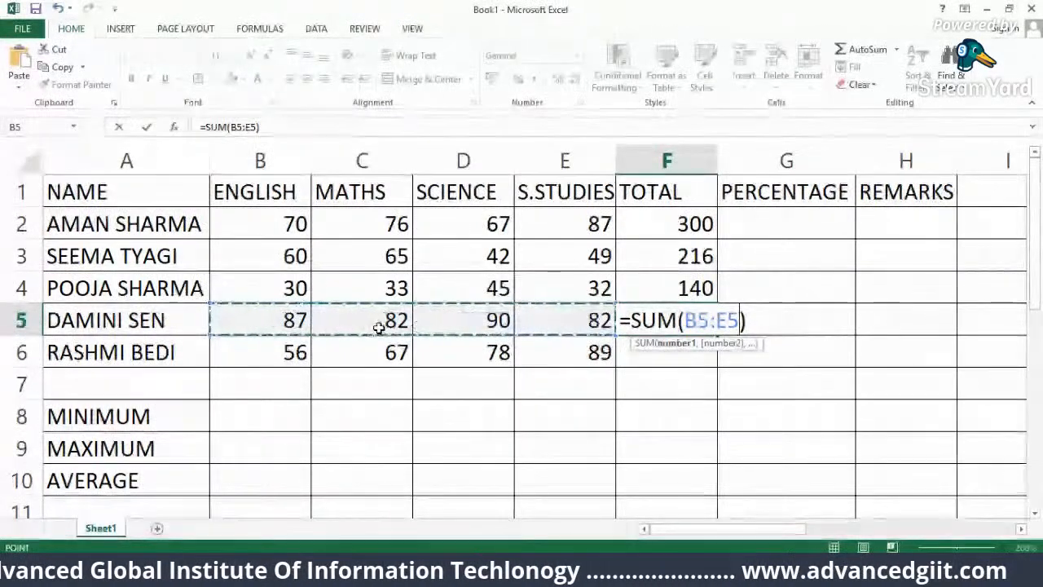
key(Return)
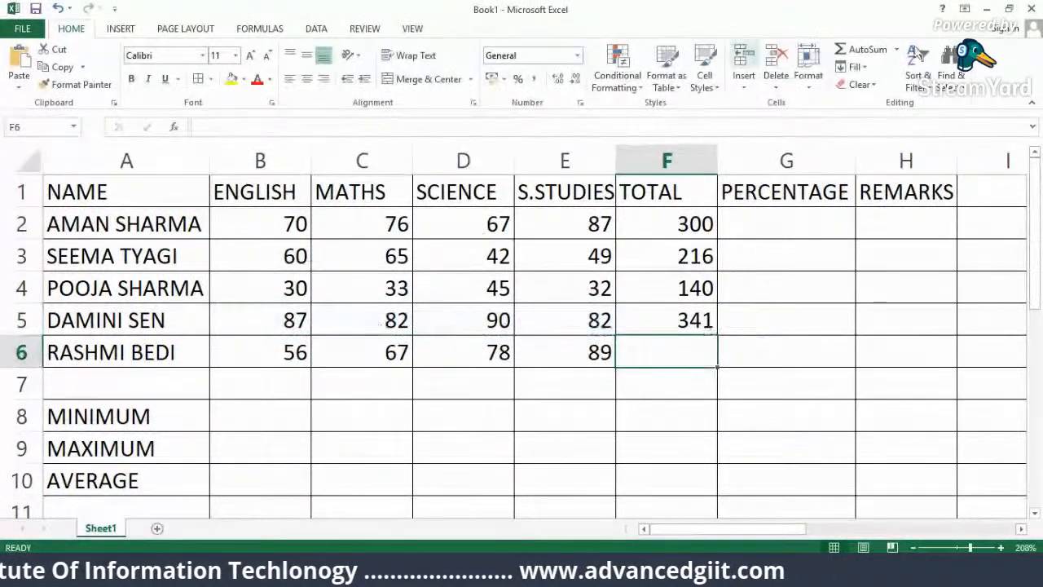
Total the fifth student's marks with AutoSum, using =SUM(B6:E6) in F6.
click(896, 49)
click(865, 68)
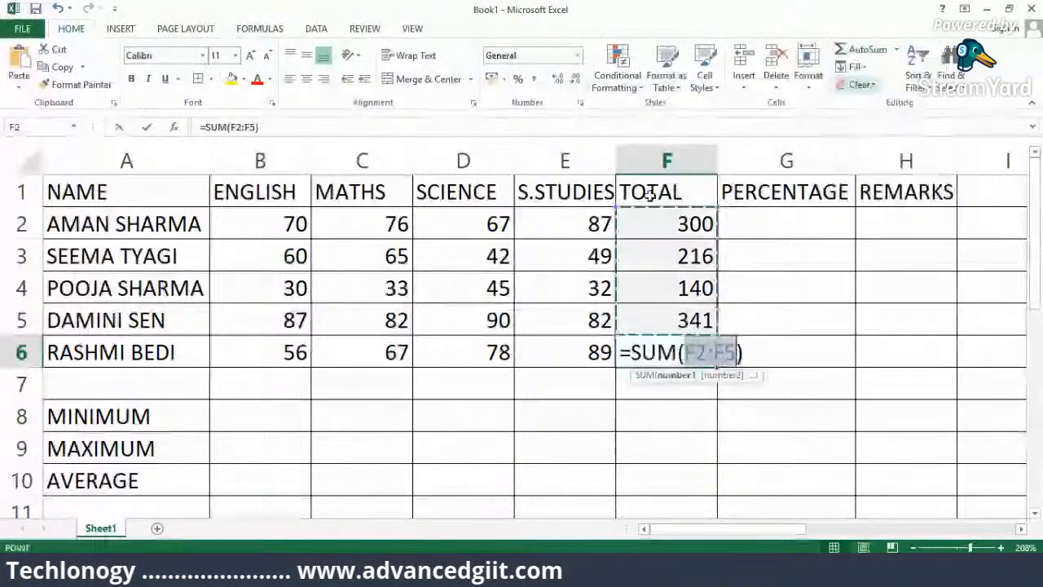
drag(277, 351, 570, 357)
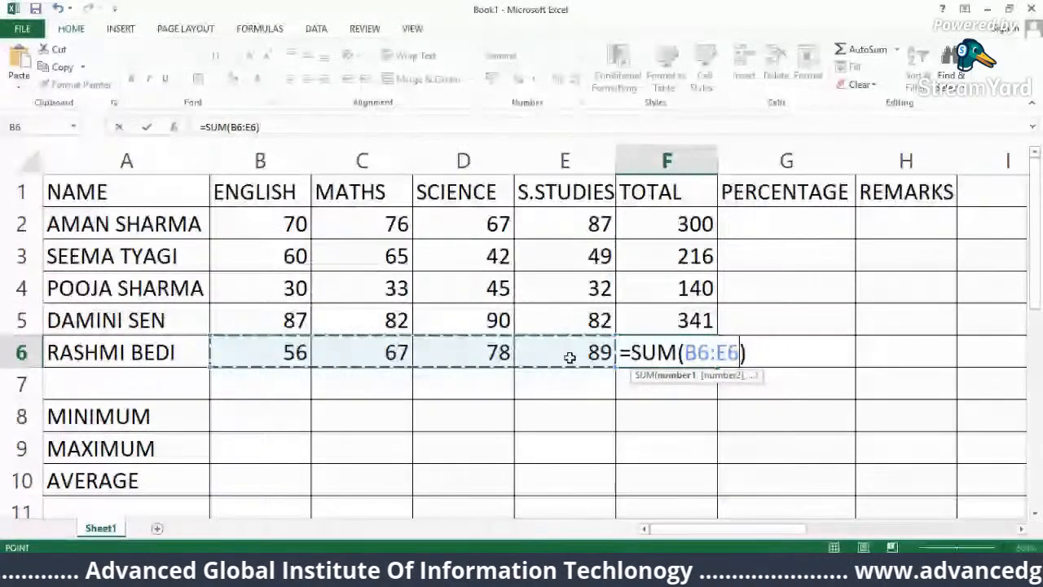
key(Return)
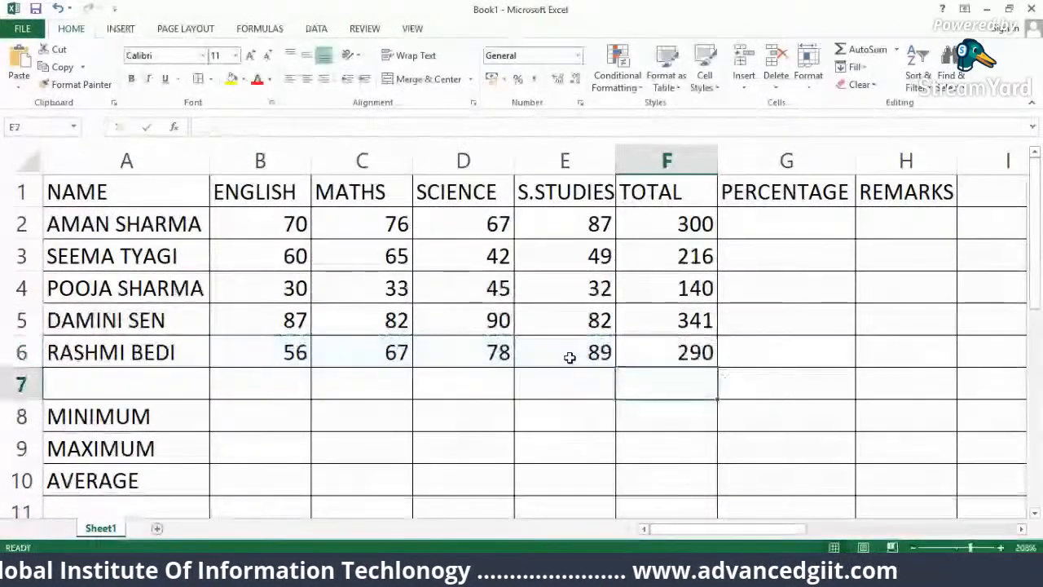
Consult the percentage formula in the Word document and enter =300/400*100 in G2 of the Excel sheet for the first student.
click(775, 227)
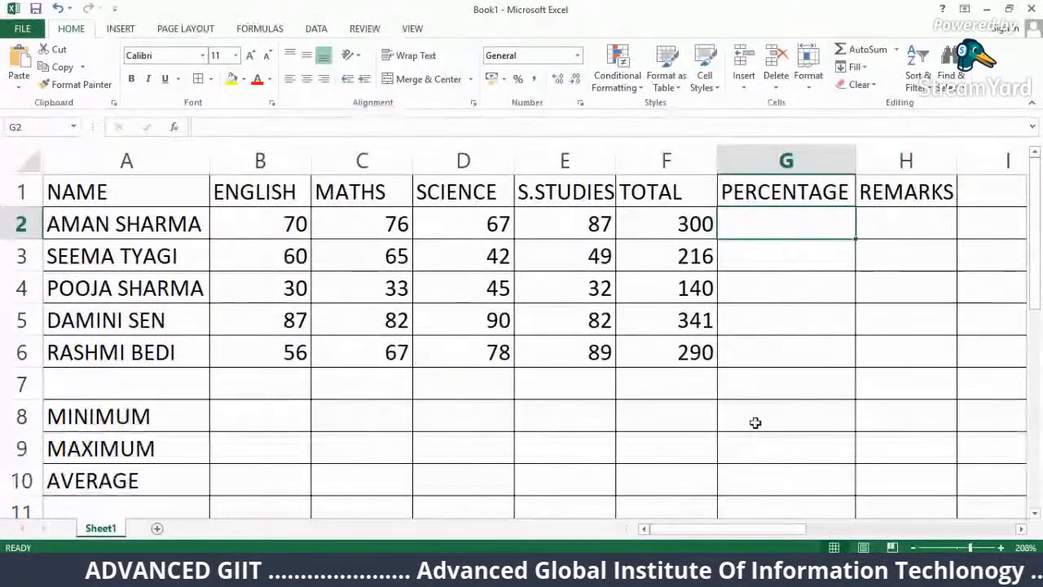
key(alt+Tab)
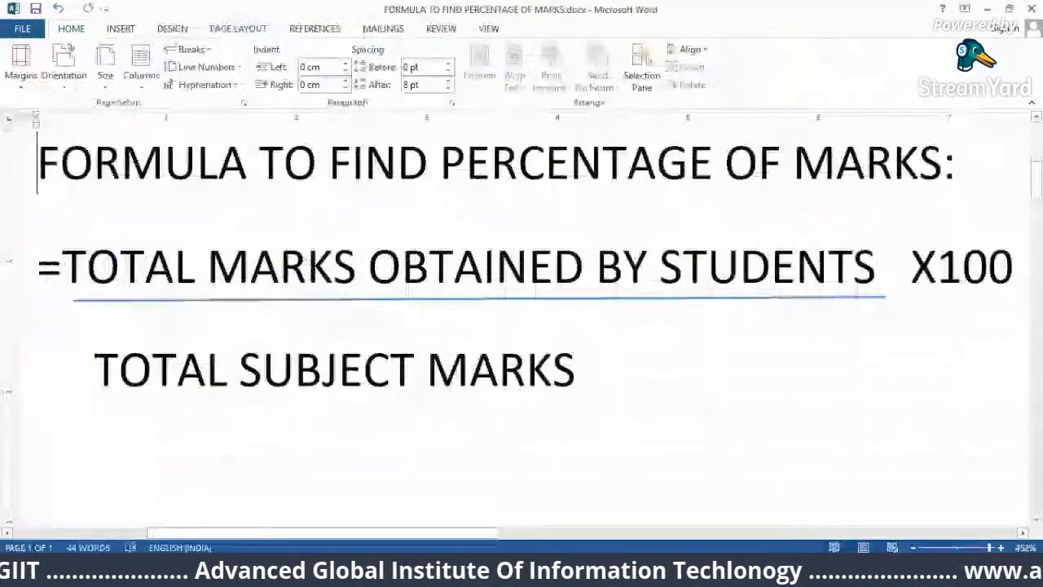
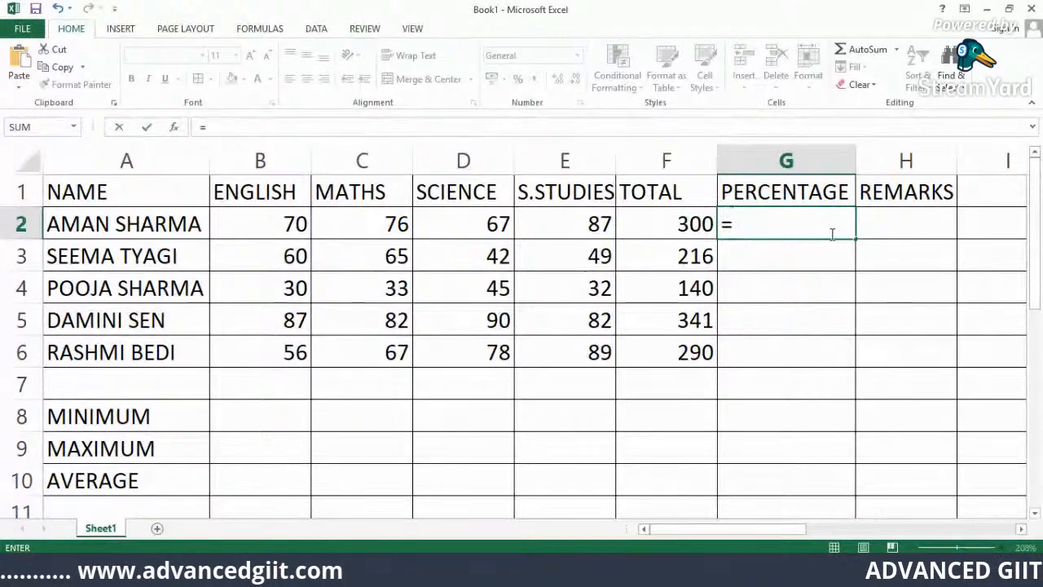
text(3)
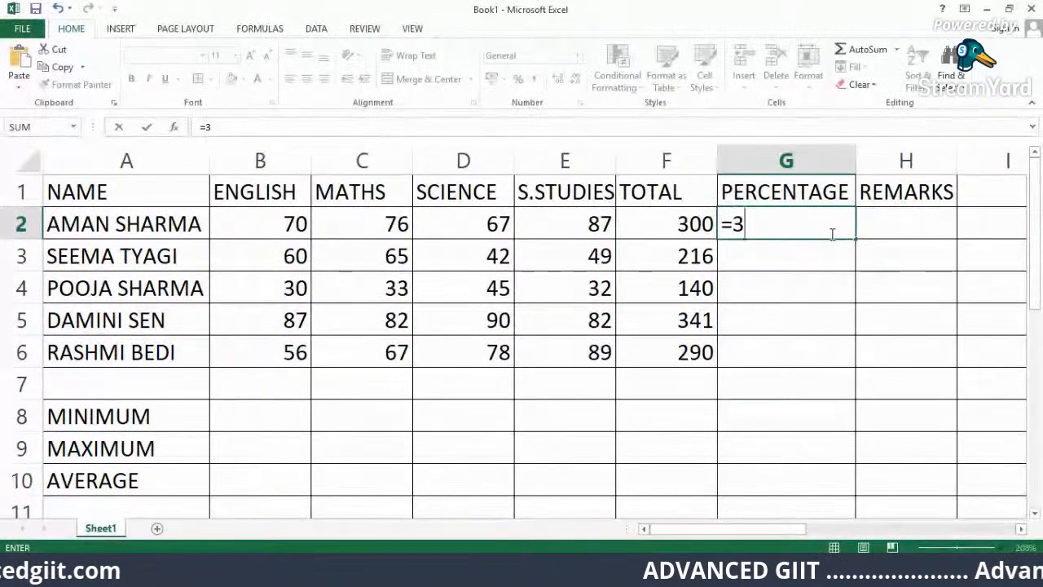
text(00/)
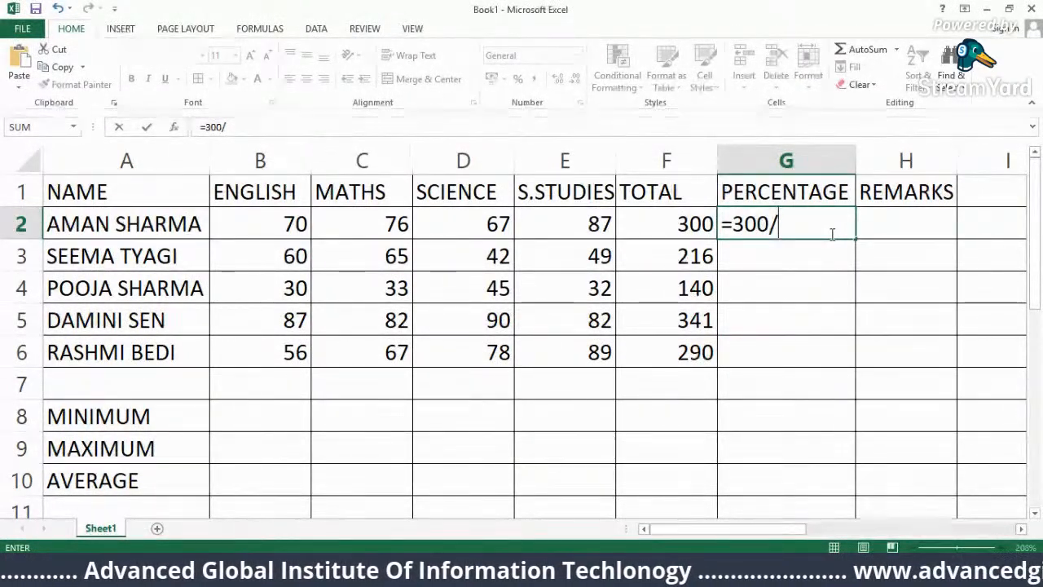
text(400*100)
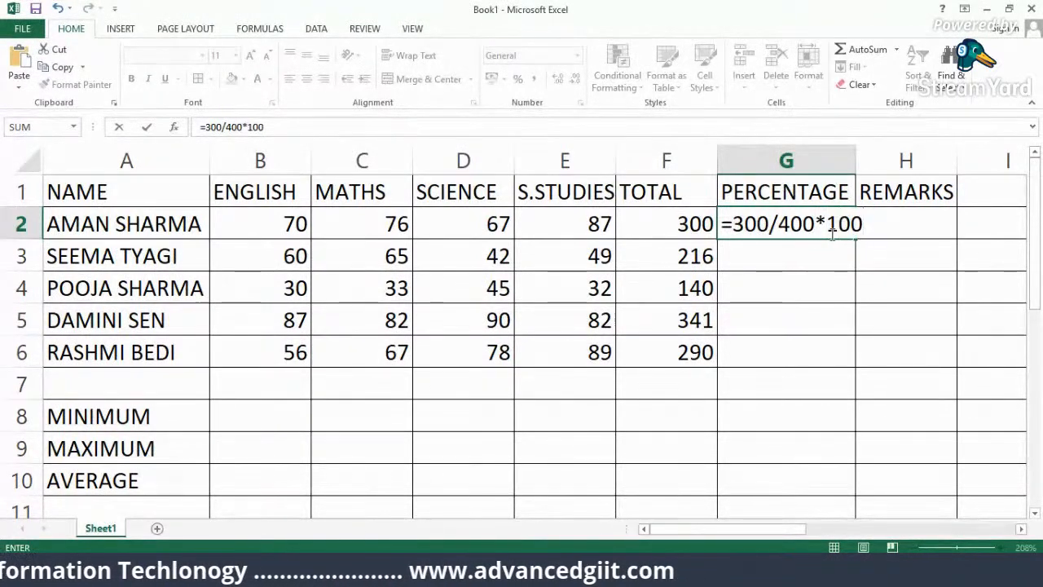
key(Return)
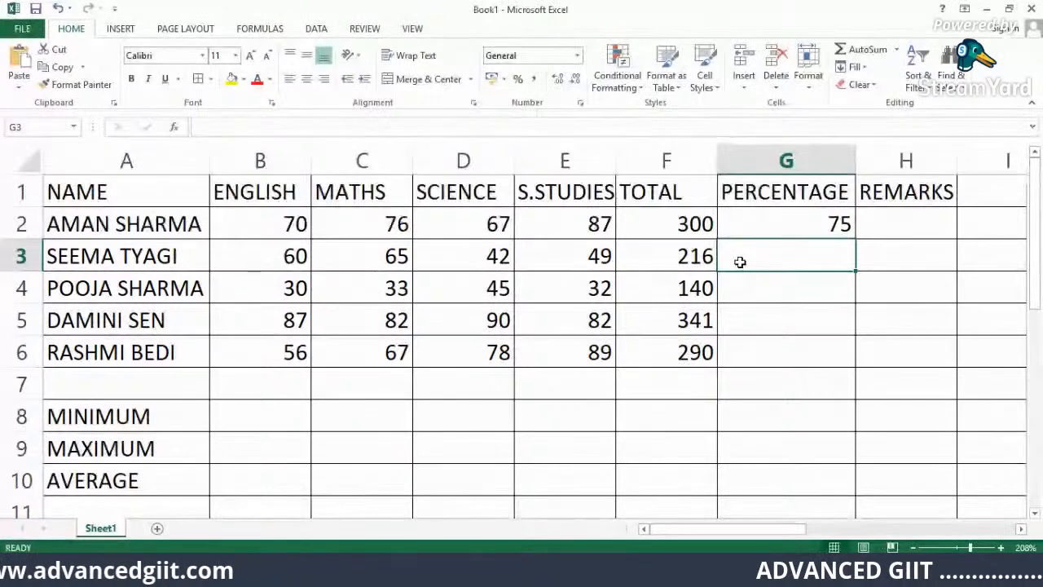
Calculate the second student's percentage by entering =216/400*100 in G3.
text(=)
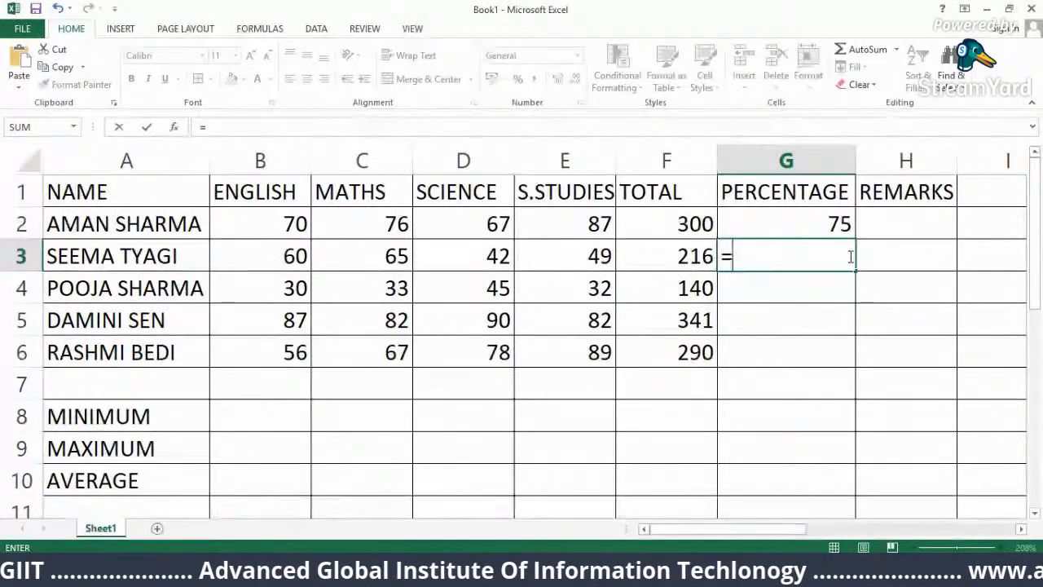
text(216/400)
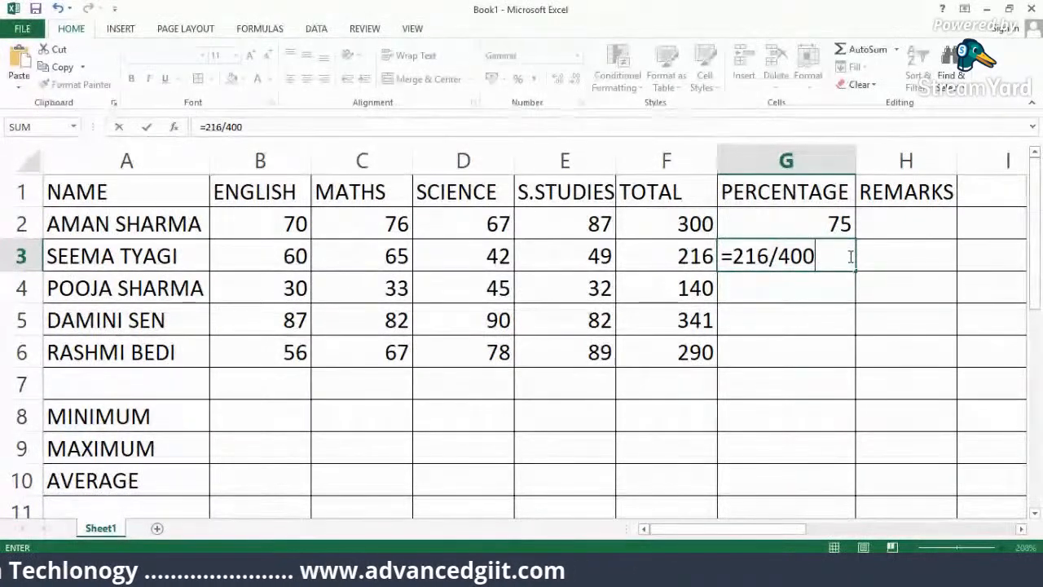
text(*100)
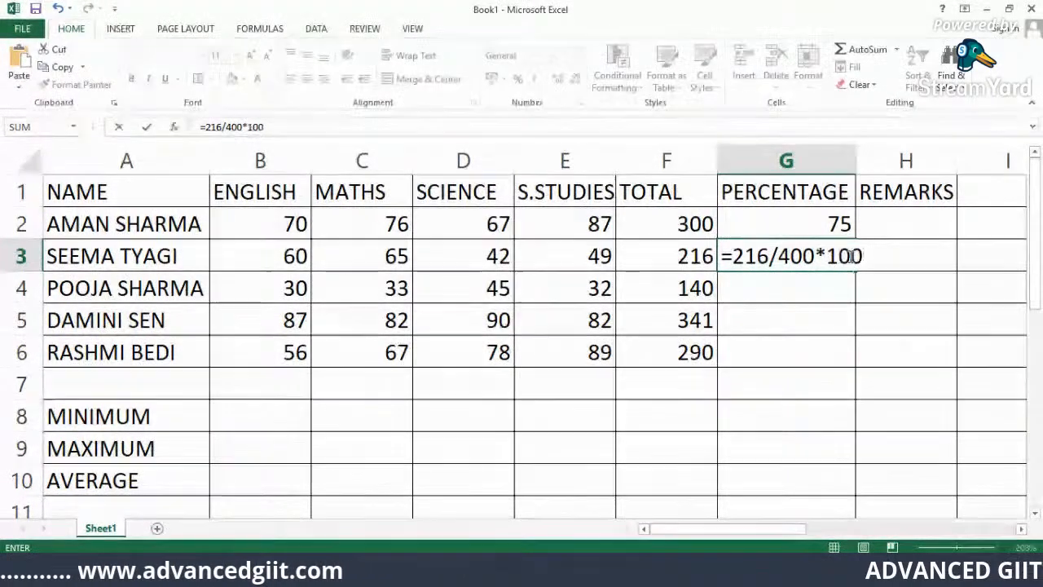
key(Return)
Calculate the third student's percentage by entering =140/400*100 in G4.
text(=)
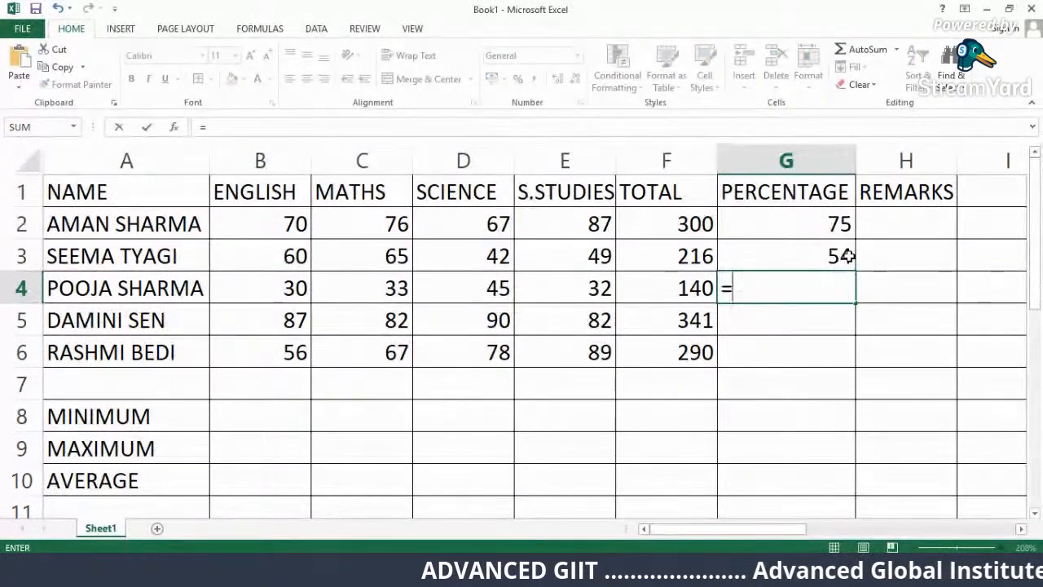
text(140)
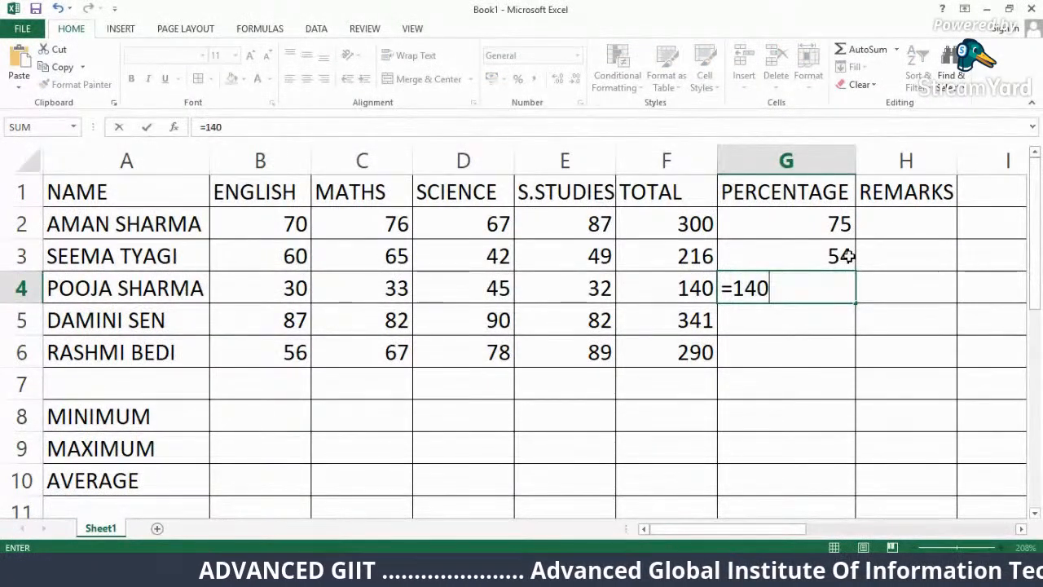
text(/)
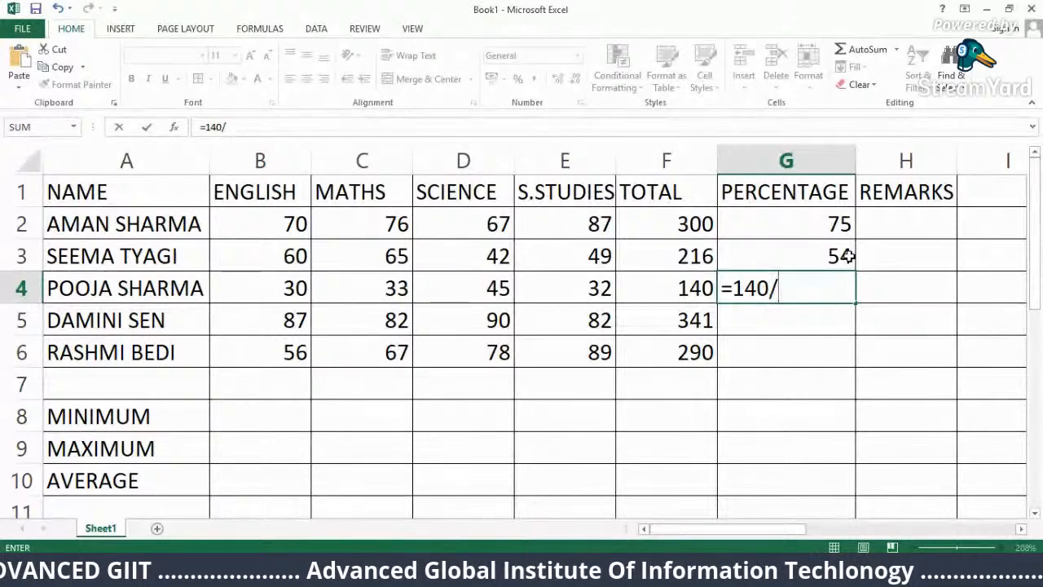
text(400*100)
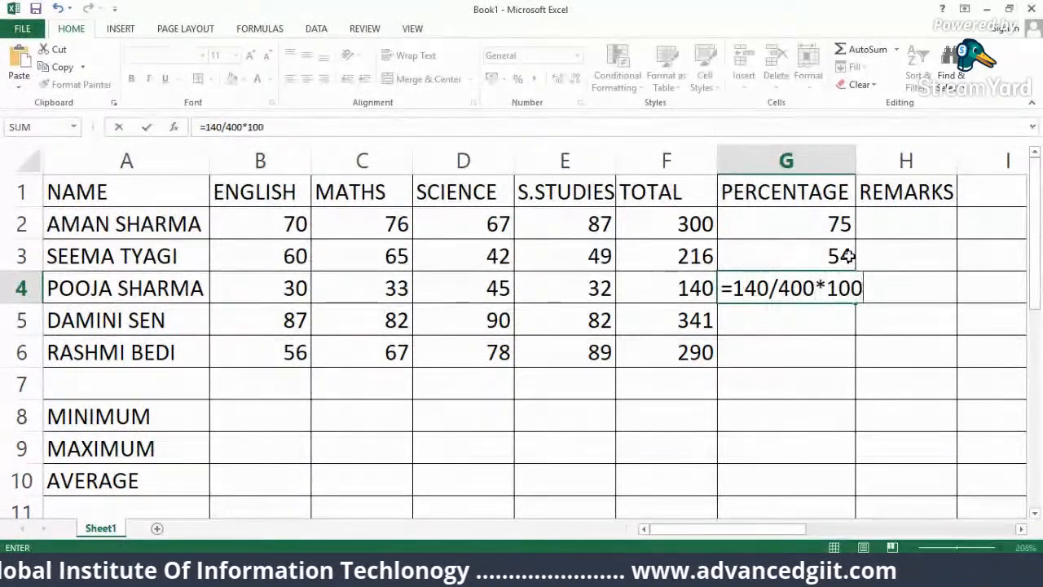
key(Return)
Calculate the fourth student's percentage by entering =341/400*100 in G5.
text(=)
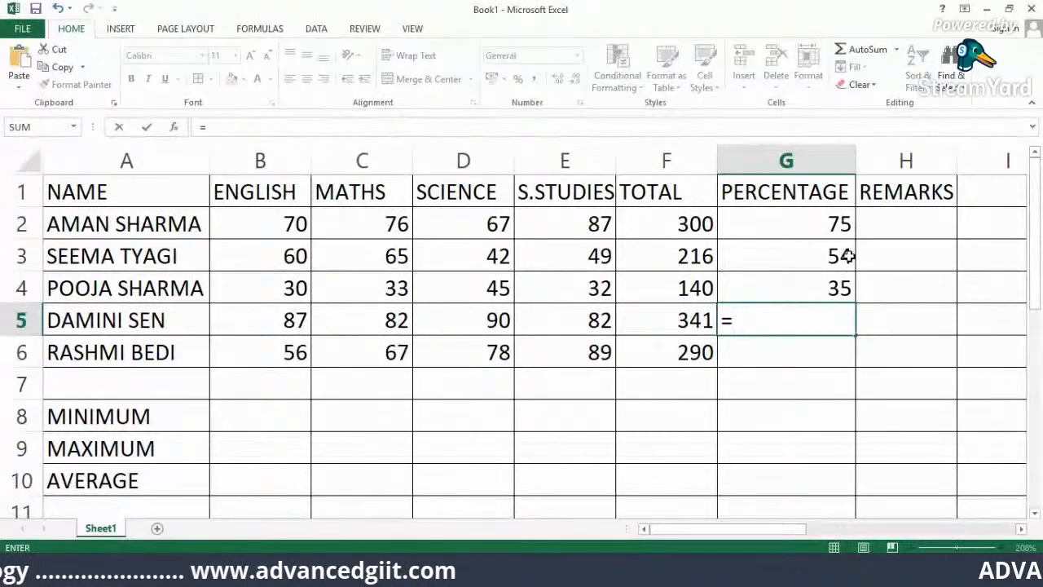
text(341)
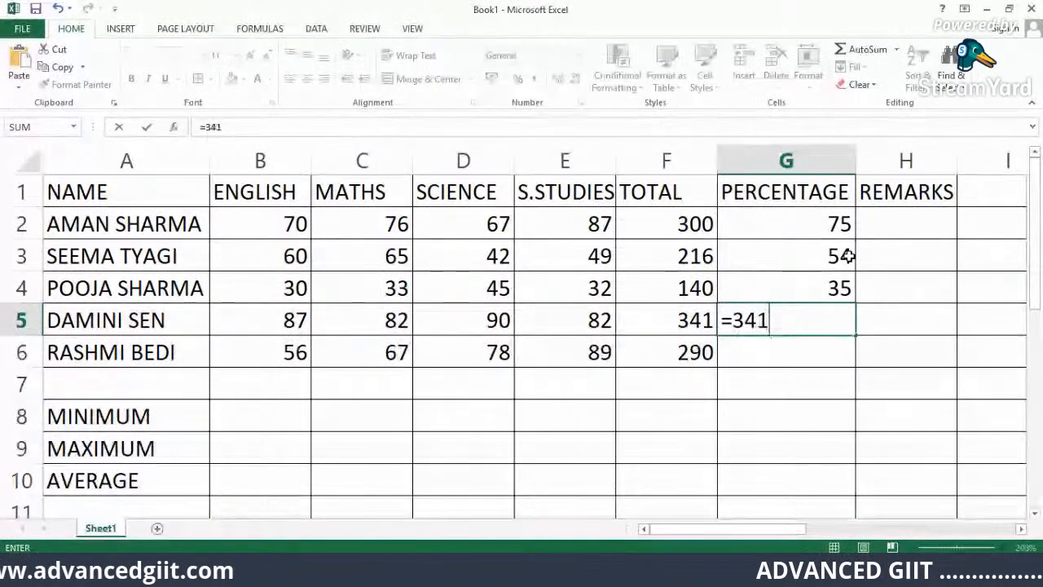
text(/400)
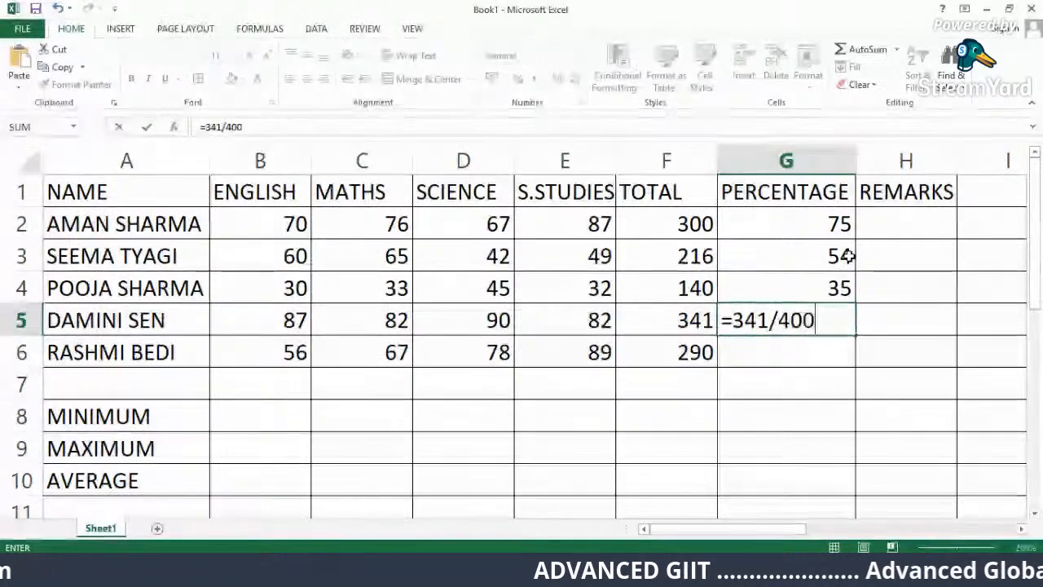
text(*100)
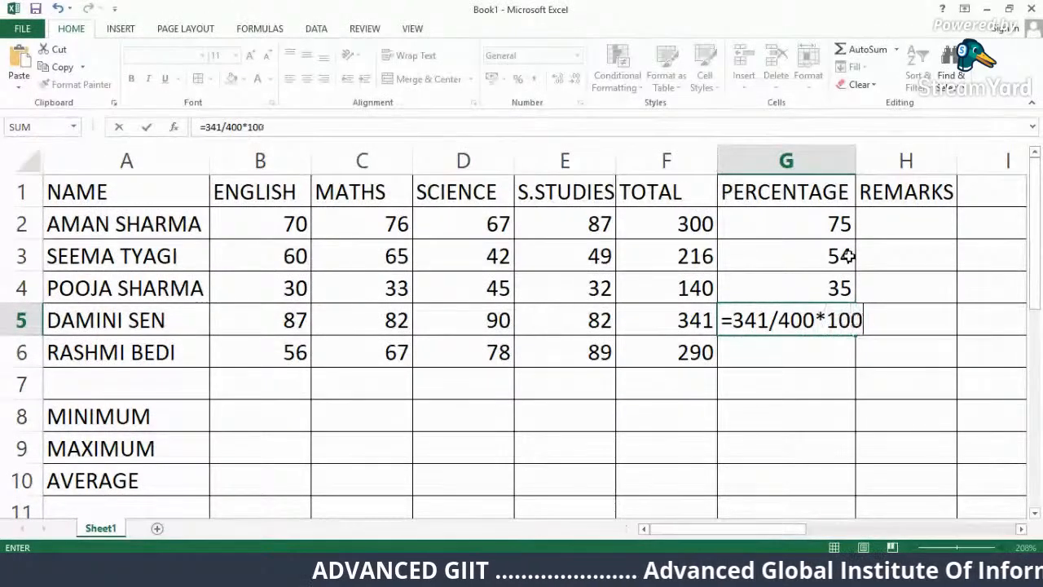
key(Return)
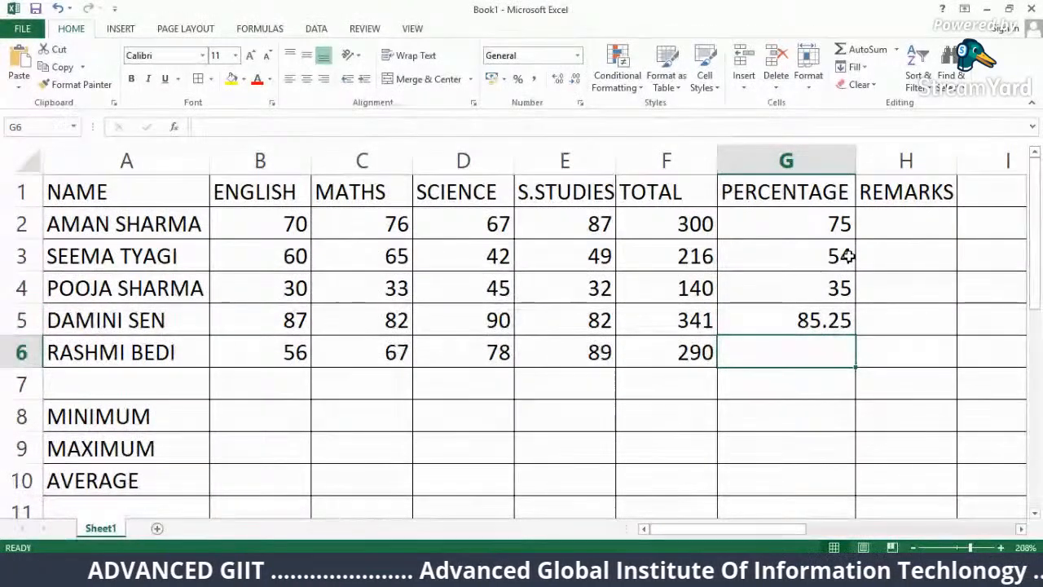
Calculate the fifth student's percentage by entering =290/400*100 in G6.
text(=2)
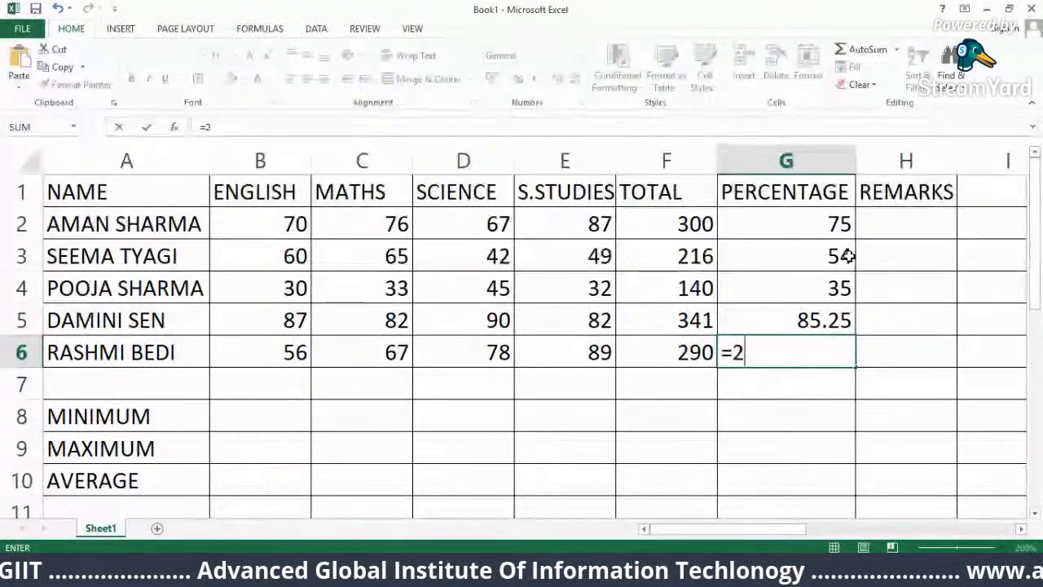
text(90/)
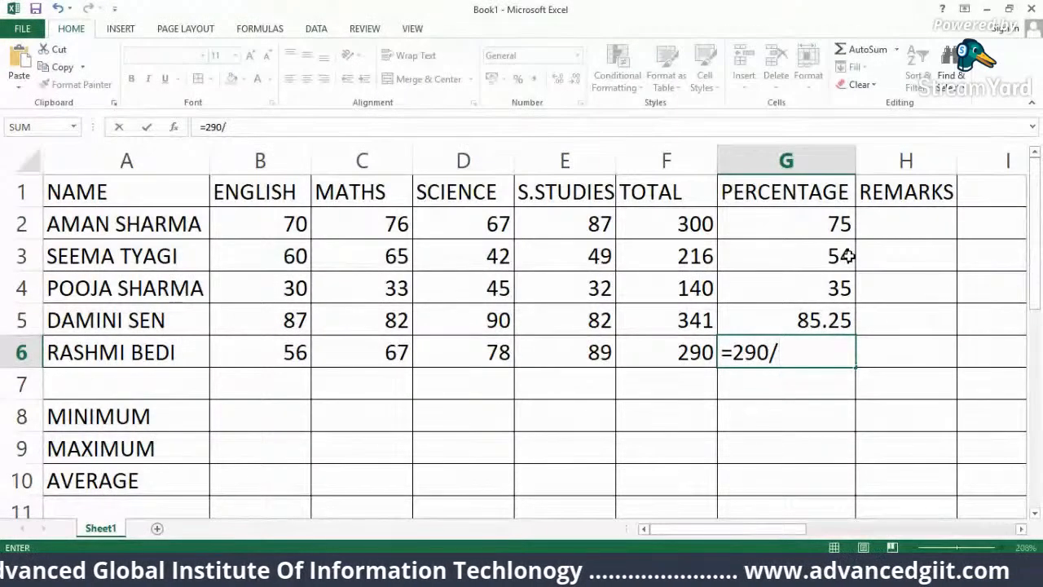
text(40)
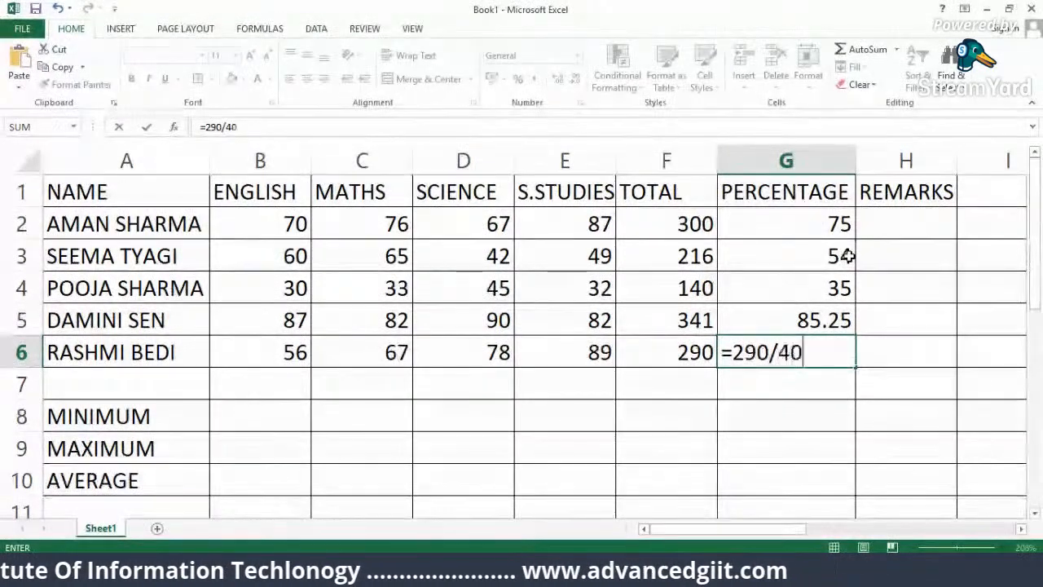
text(0*)
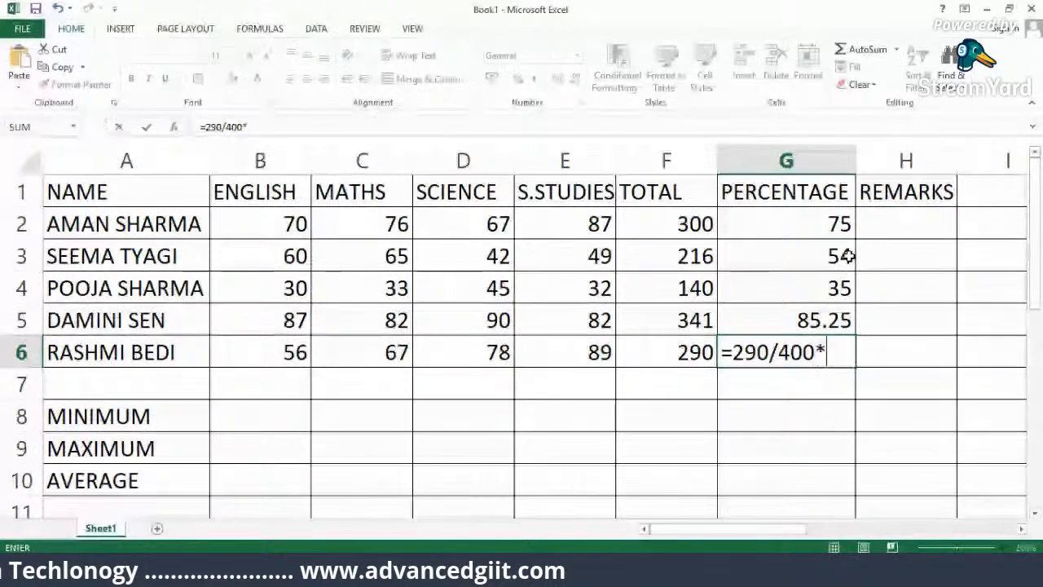
text(100)
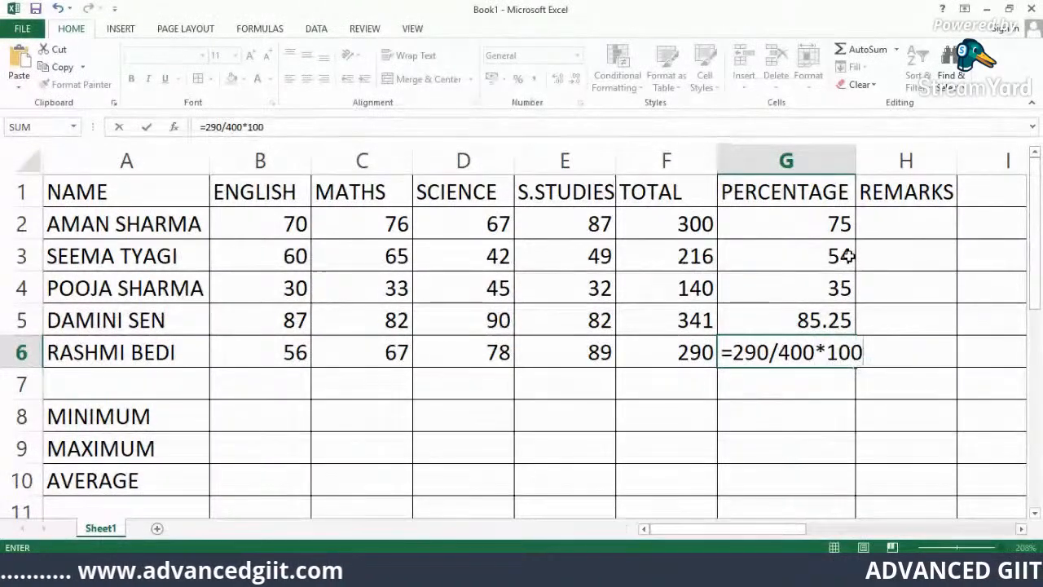
key(Return)
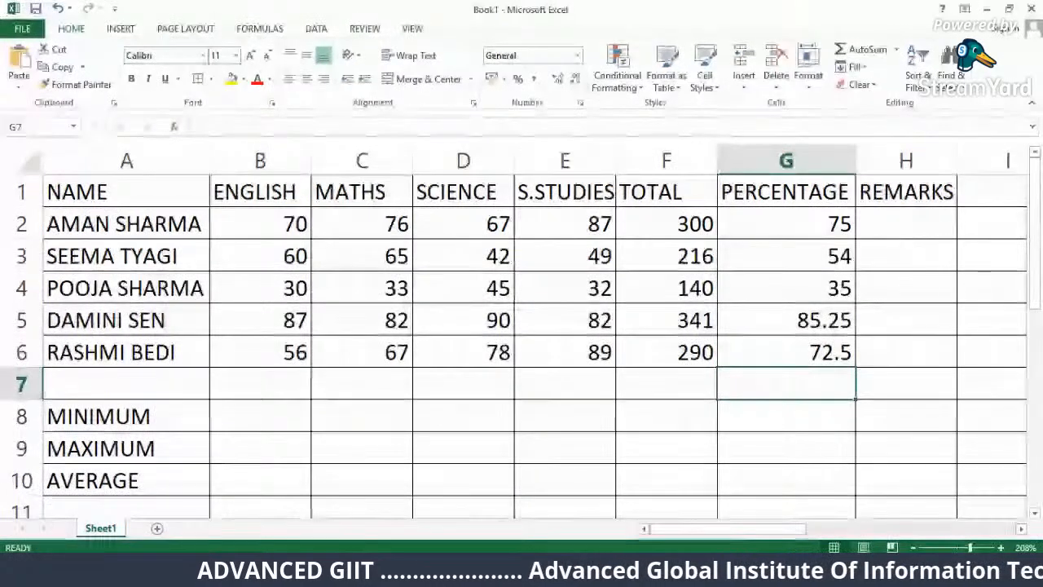
Switch to the PowerPoint slide show and advance to the third question about the remark for low total marks.
mouse_move(606, 575)
click(480, 505)
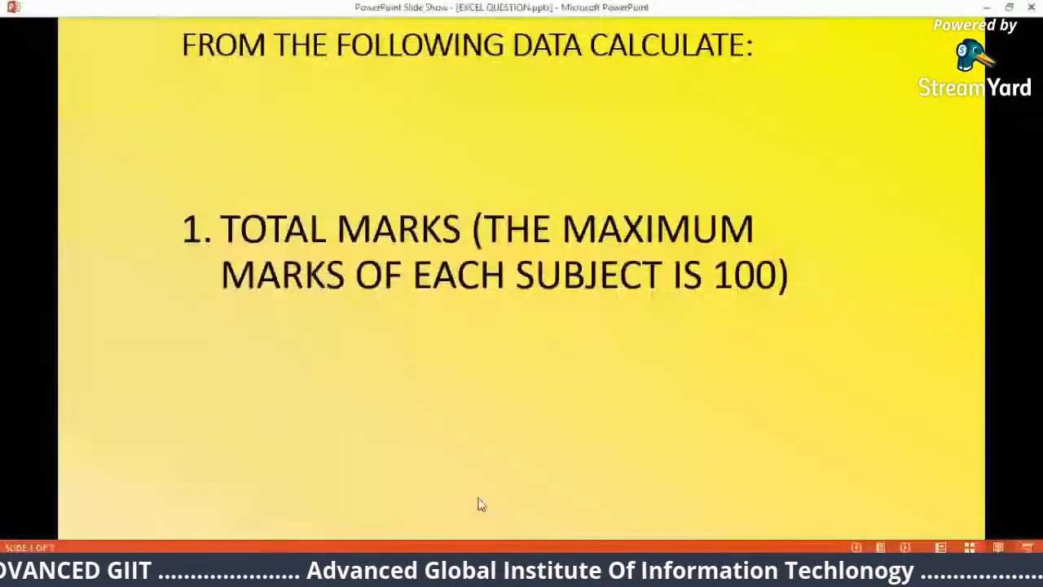
click(533, 498)
click(534, 501)
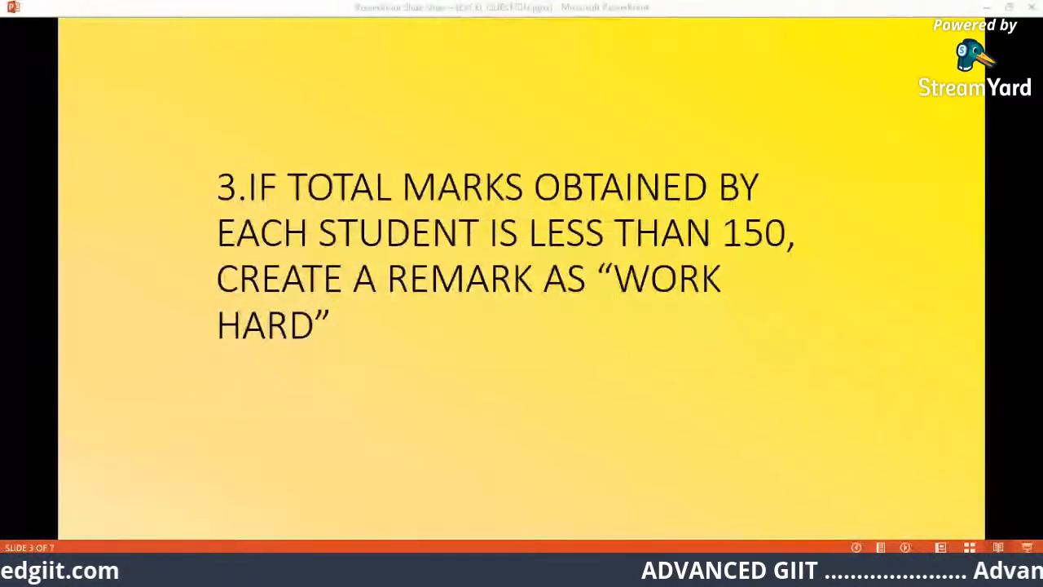
click(895, 570)
click(895, 570)
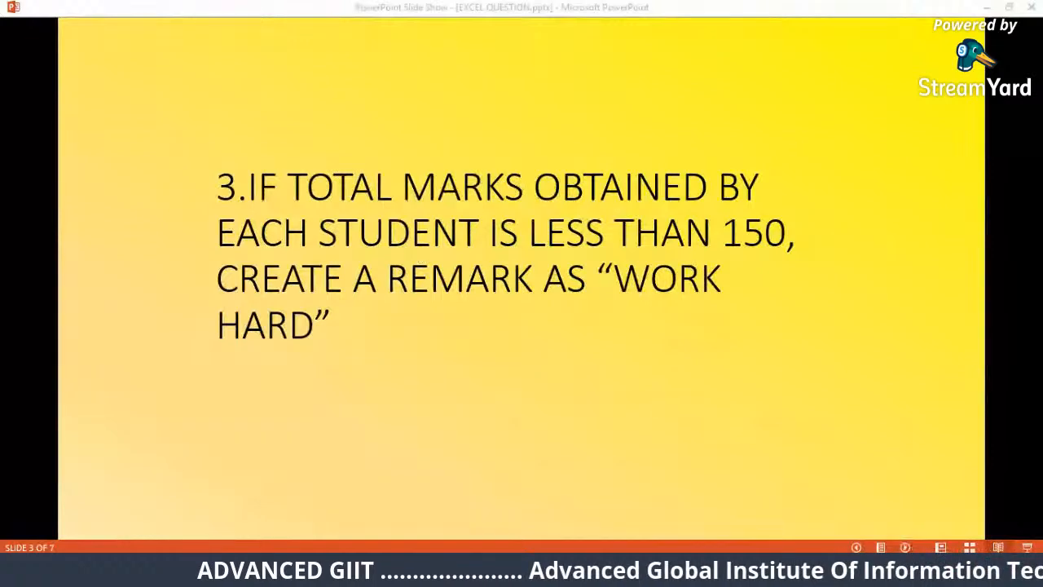
click(894, 571)
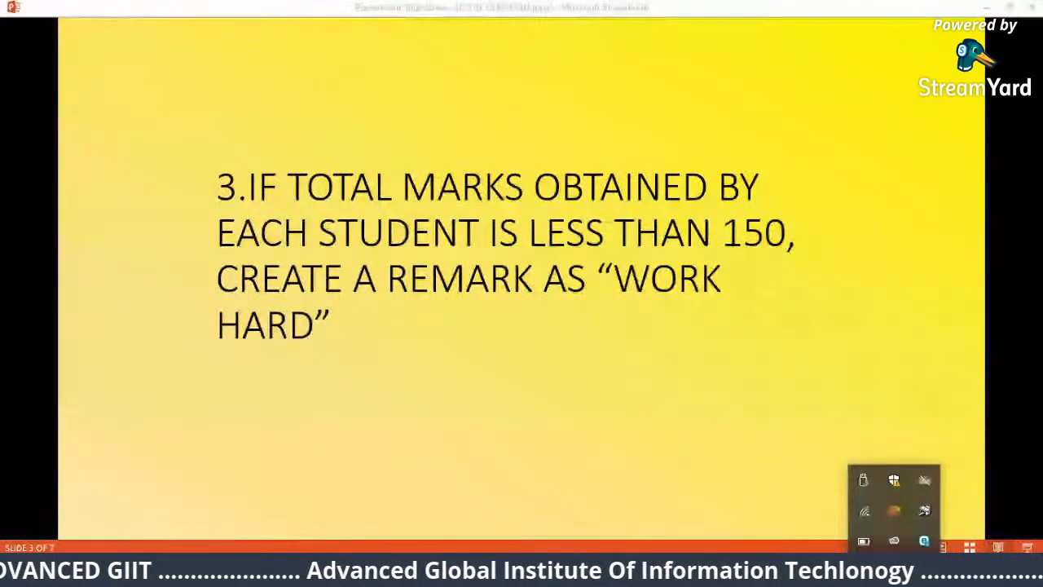
click(907, 160)
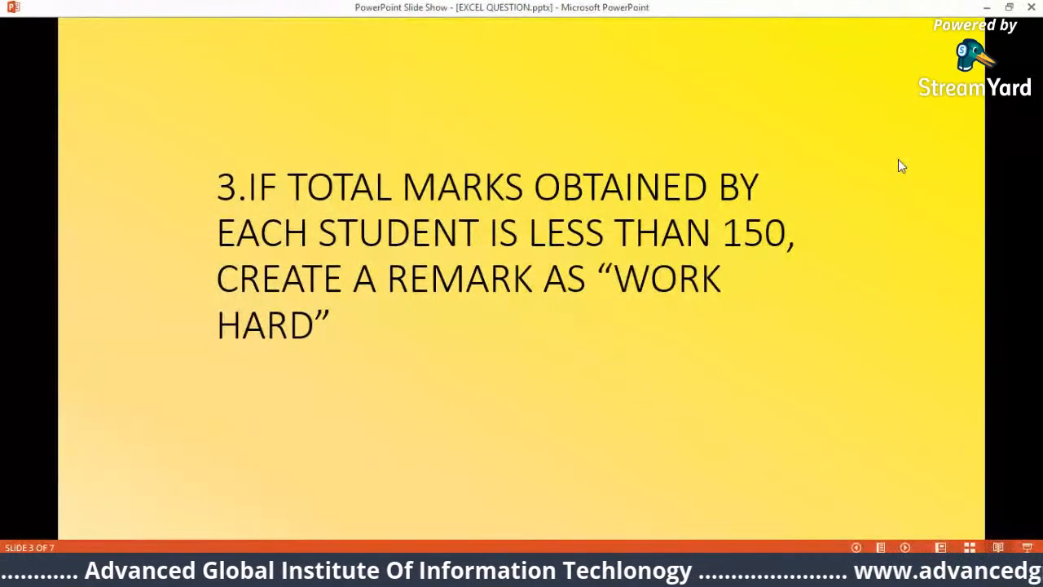
Return to the Excel workbook and begin the first student's remark formula in H2 with =IF(.
key(Escape)
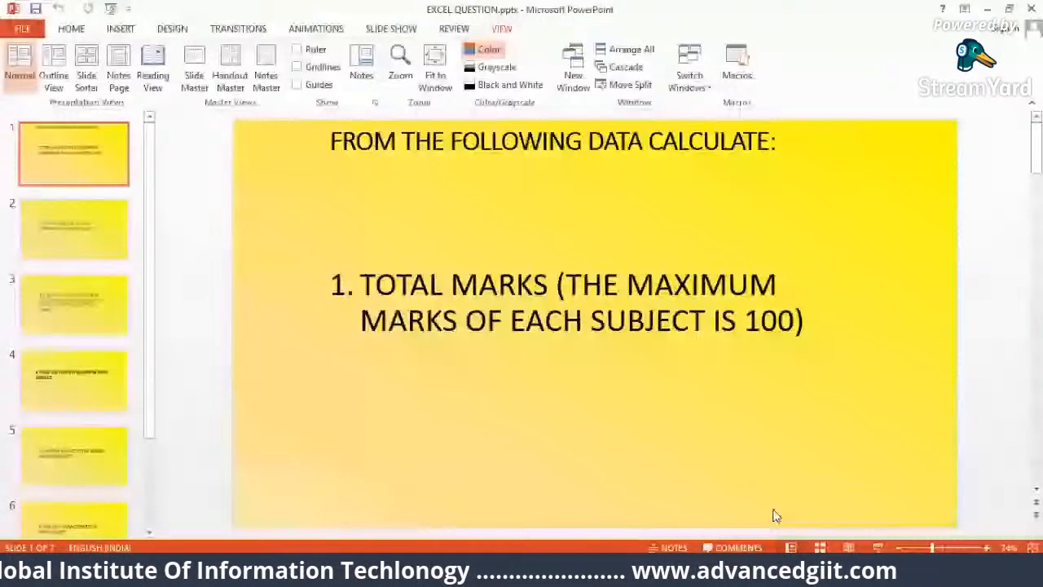
key(alt+Tab)
key(alt+Tab)
click(886, 225)
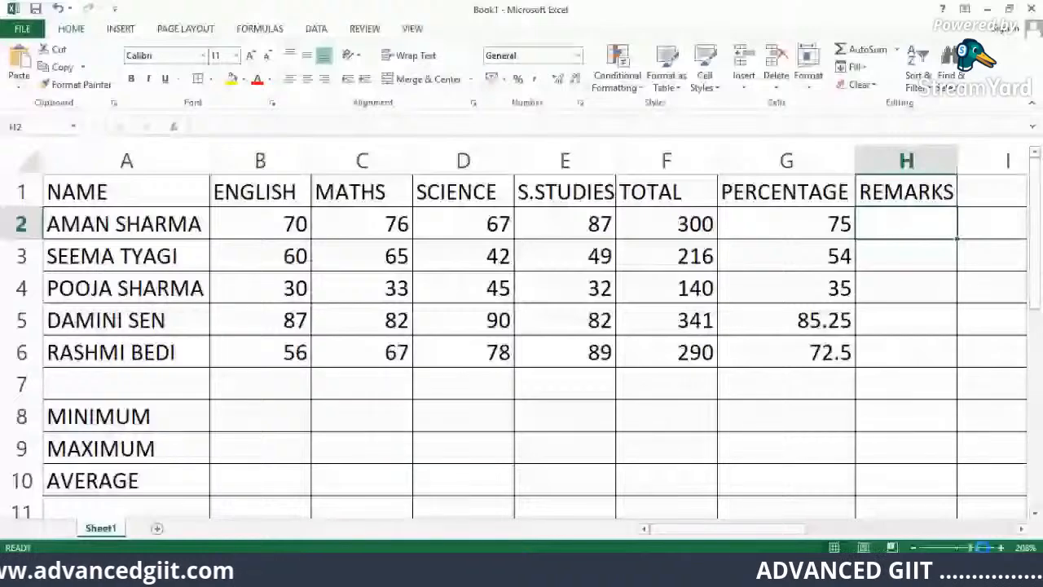
click(982, 548)
drag(773, 530, 788, 532)
drag(1037, 259, 1036, 241)
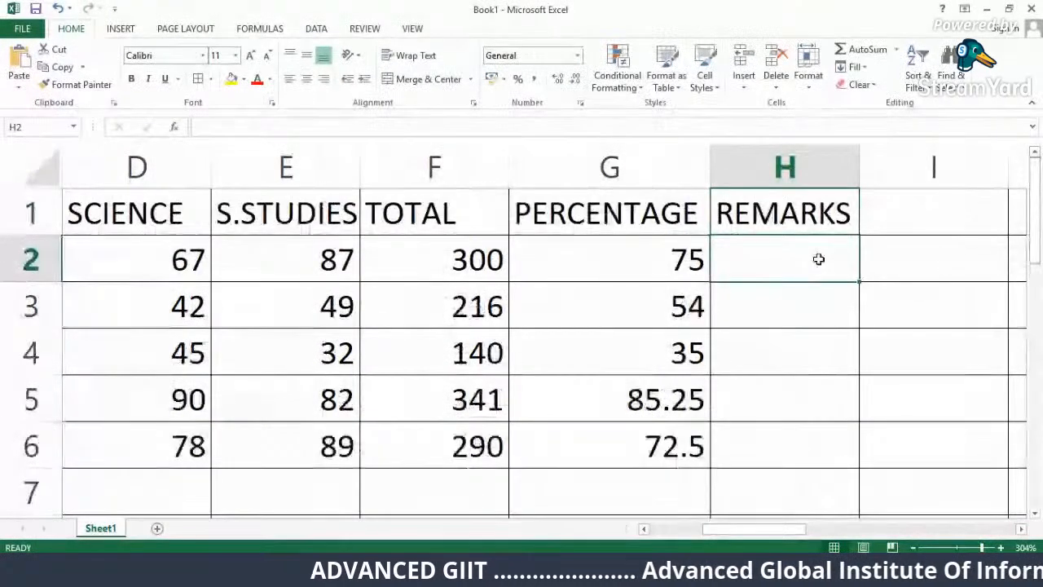
text(=)
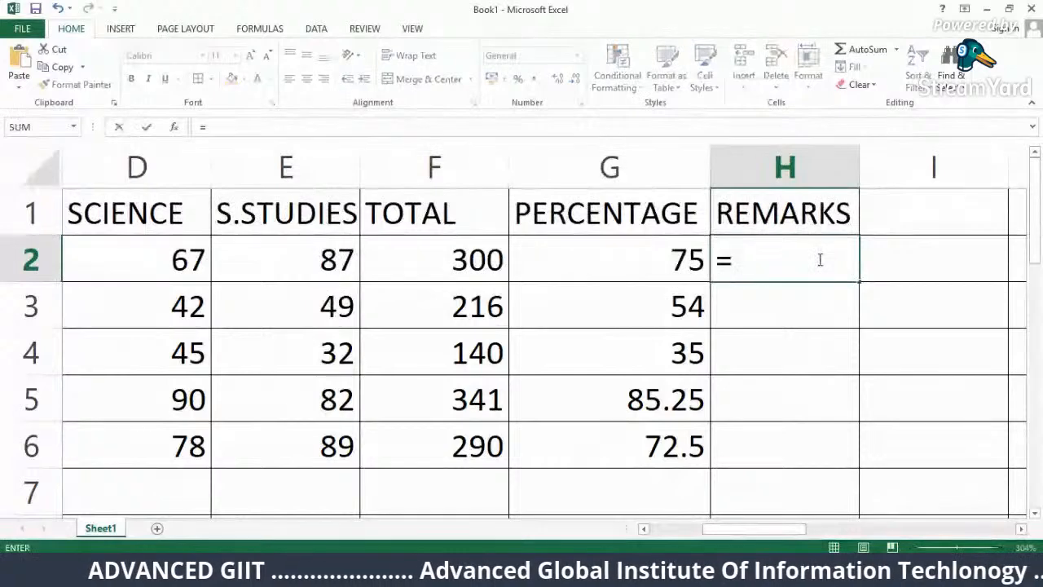
text(IF)
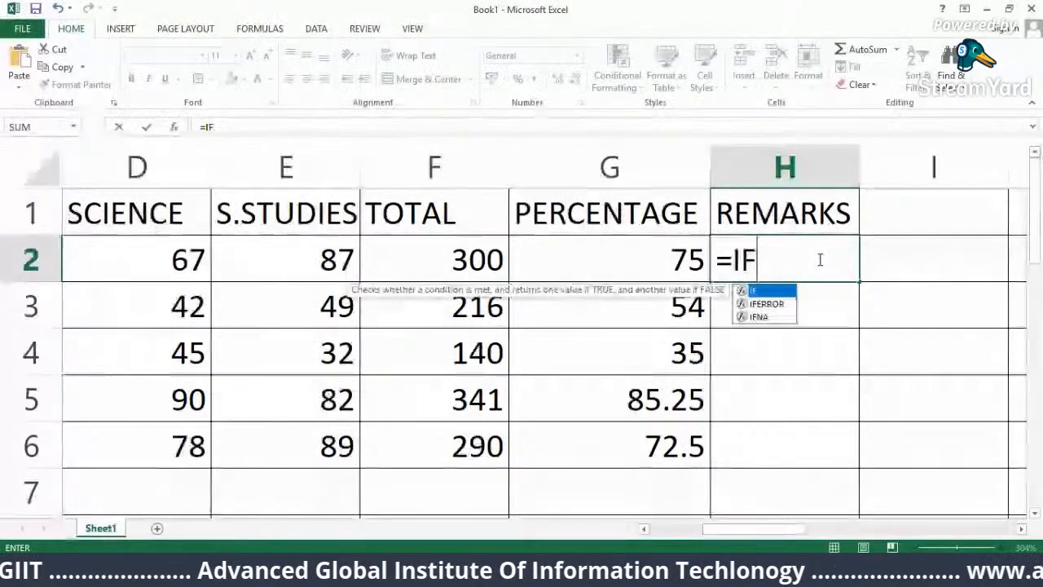
text(()
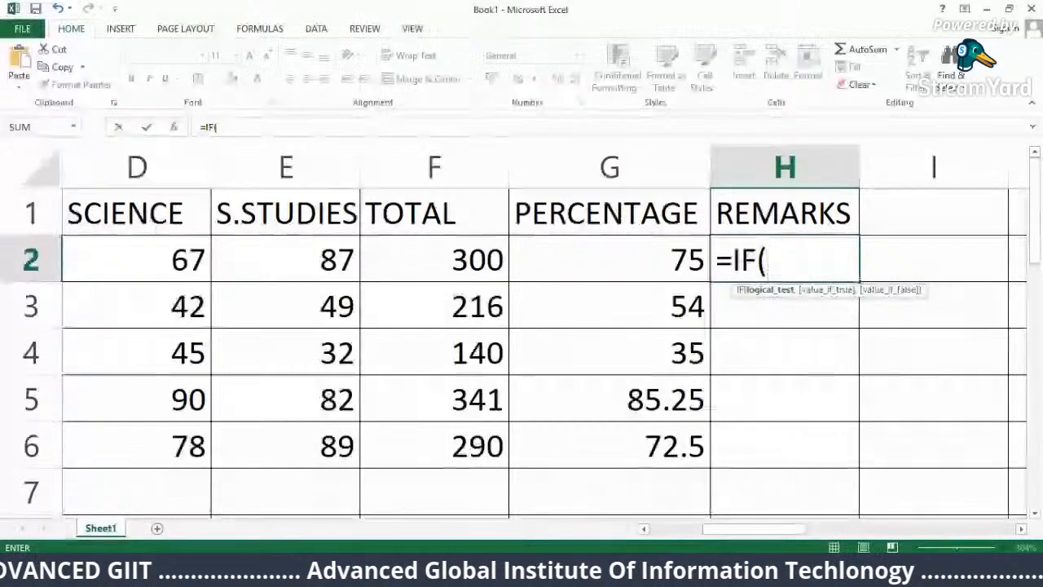
Switch to Word and create a new blank document.
click(603, 570)
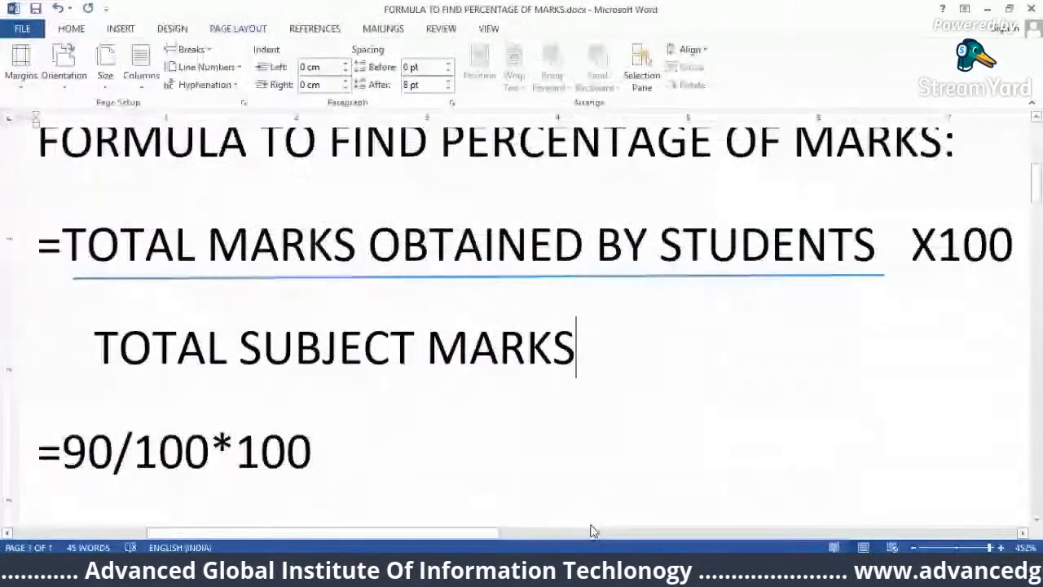
click(21, 28)
click(24, 95)
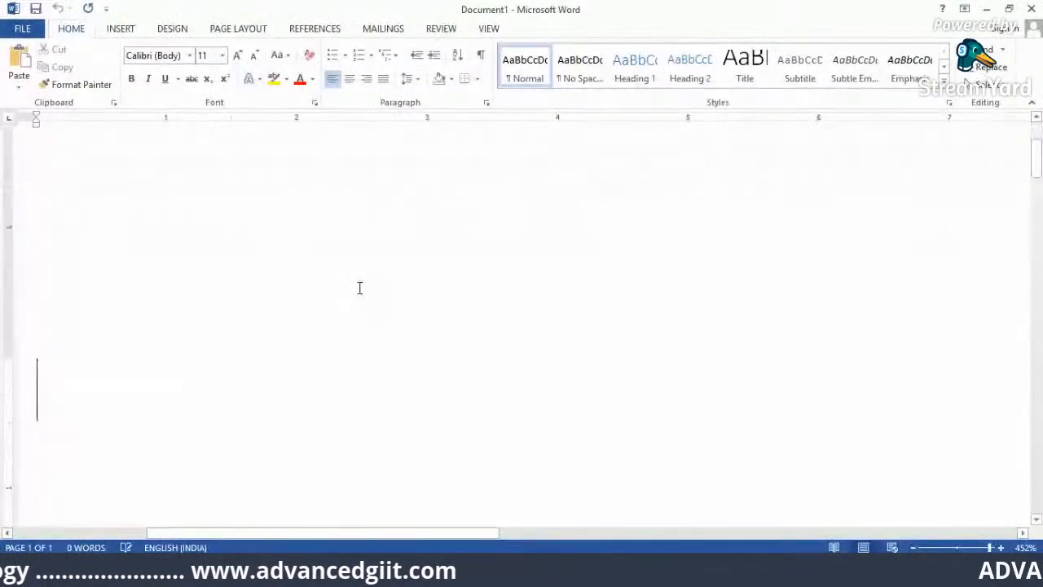
Write the opening of the remark formula in the document as =IF(TOTAL MARKS<150,”WORK HARD”,.
text(=I)
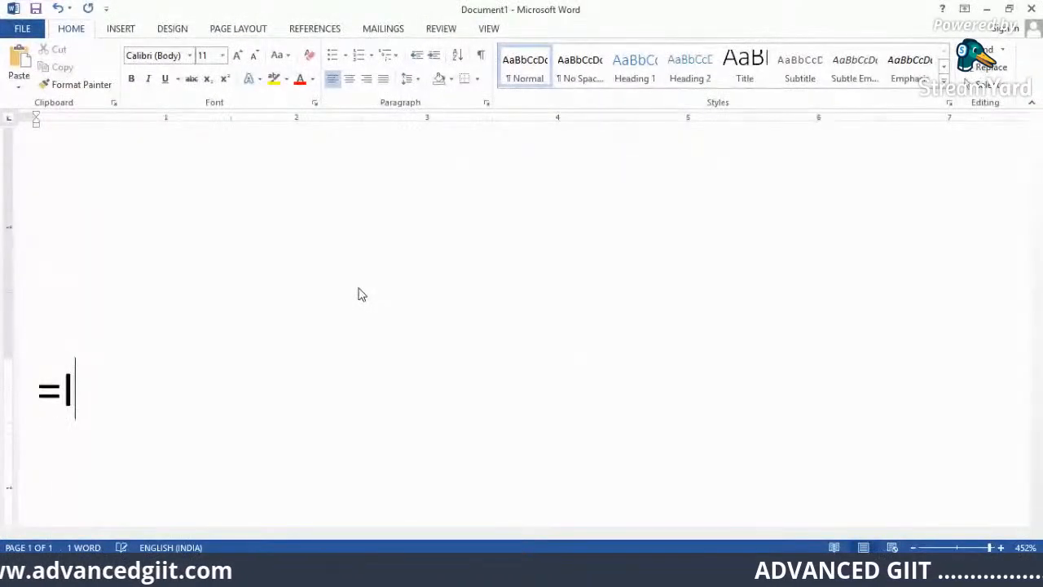
text(F()
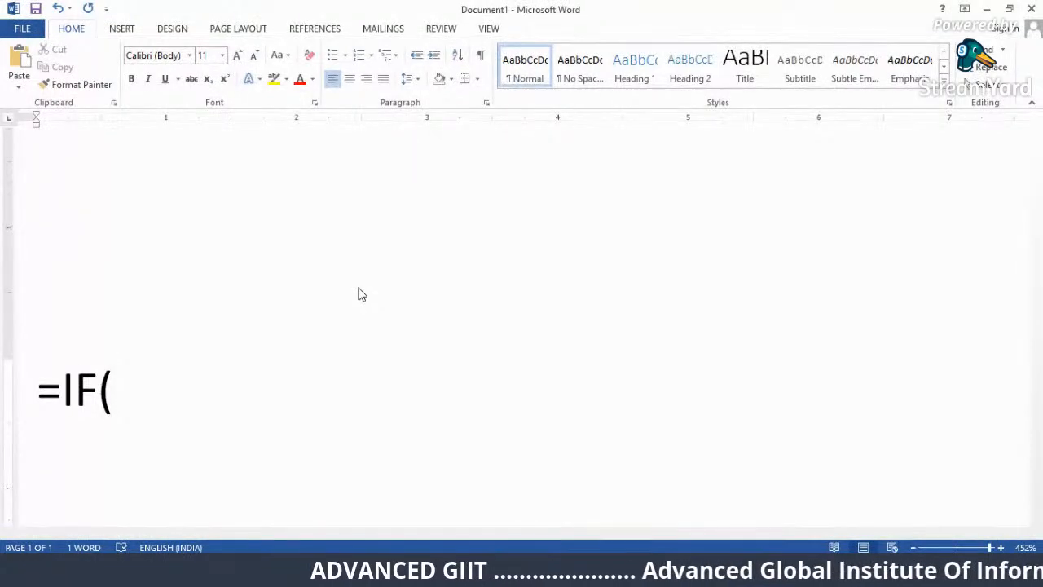
text(TOTAL MARKS)
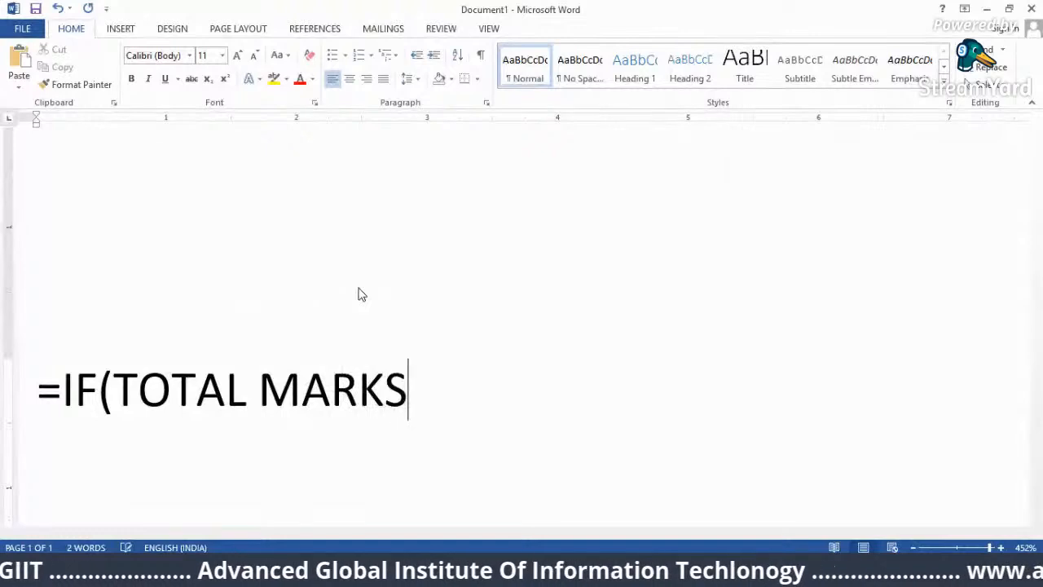
text(<)
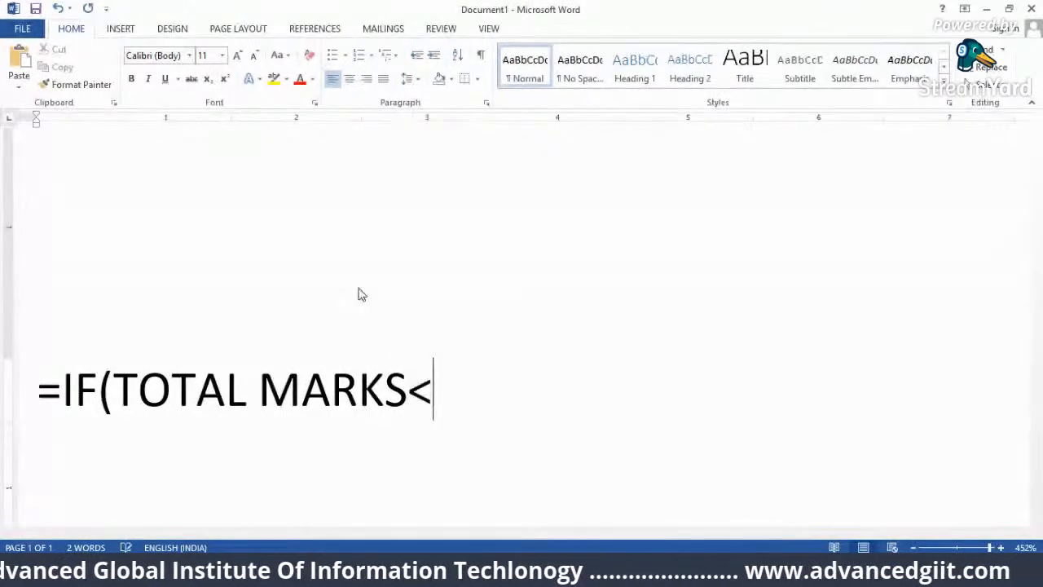
text(15)
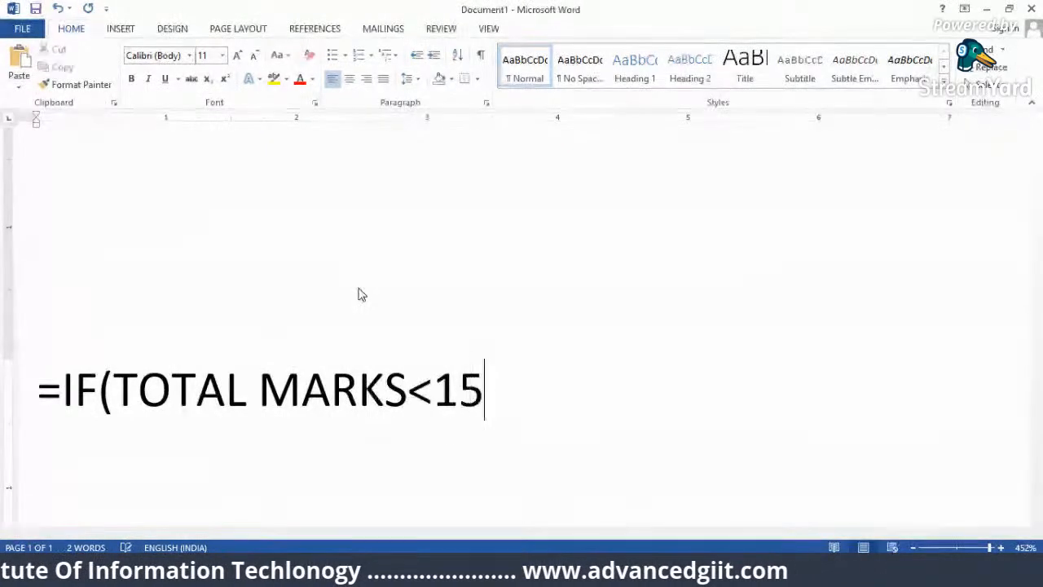
text(0,”)
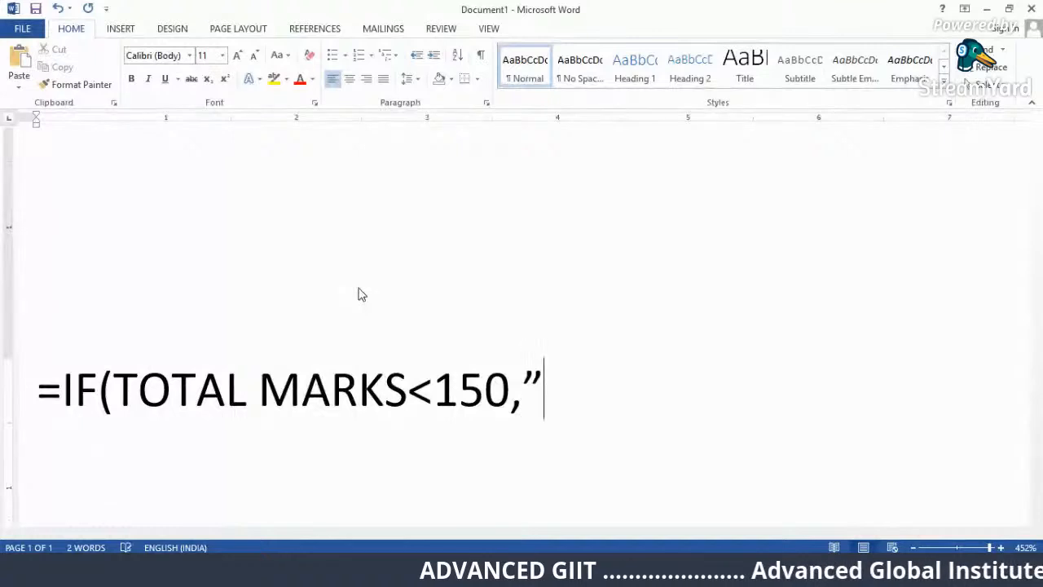
text("W)
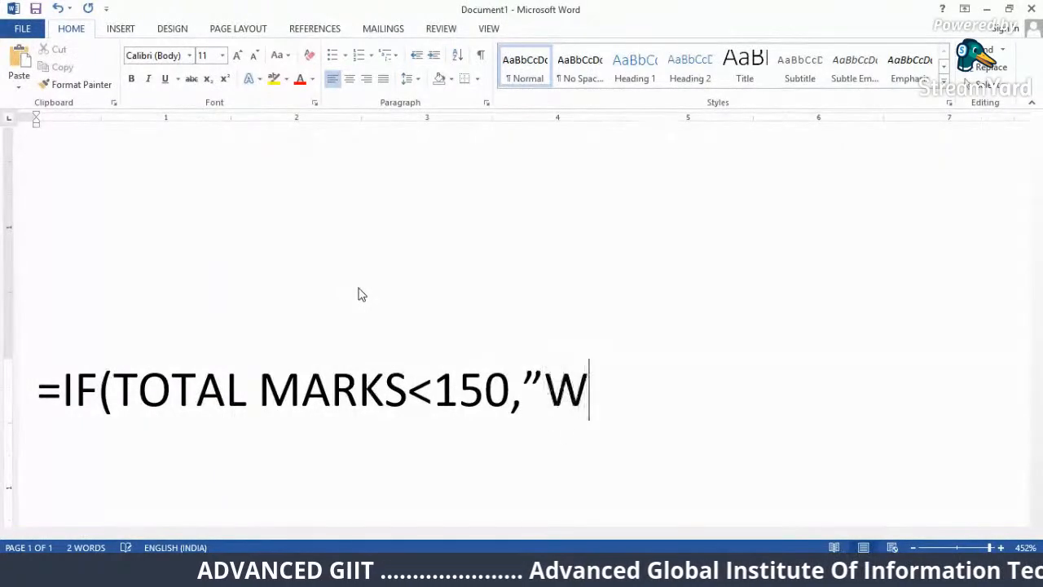
text(ORK )
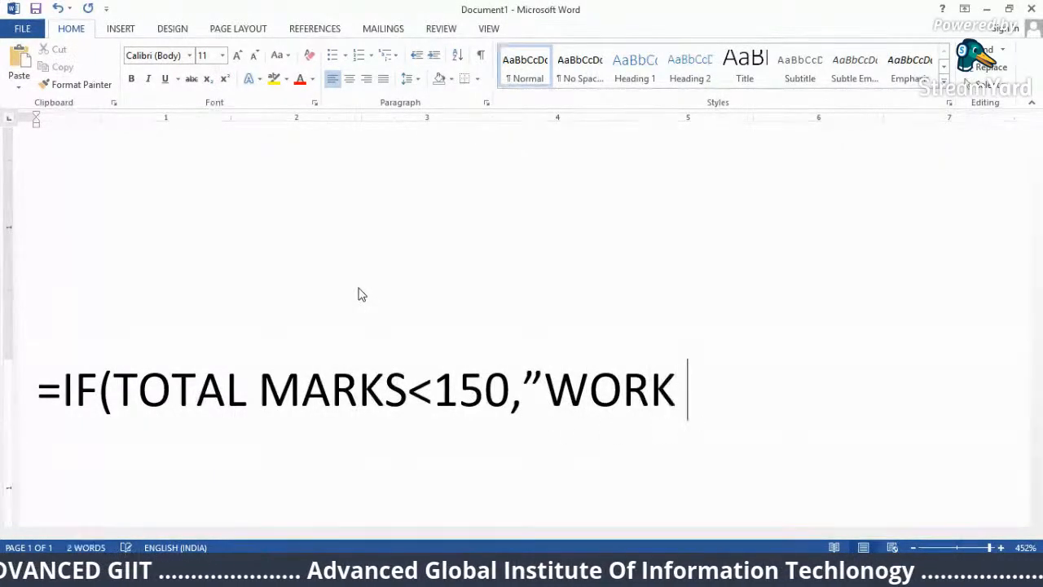
text(HARD")
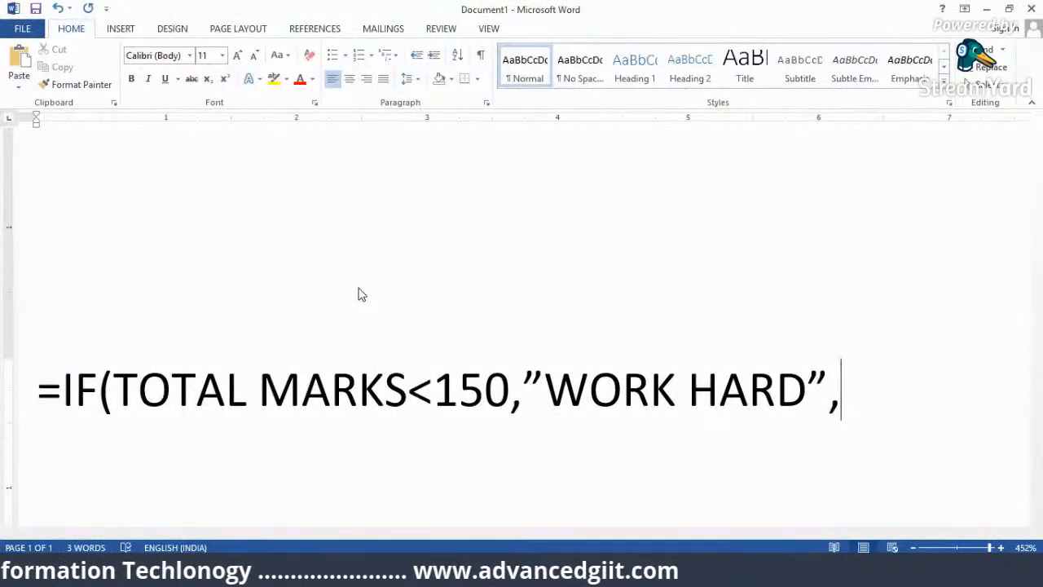
Complete the written formula with ”GOOD” in quotation marks as the alternative remark and a closing bracket.
text(GOOD)
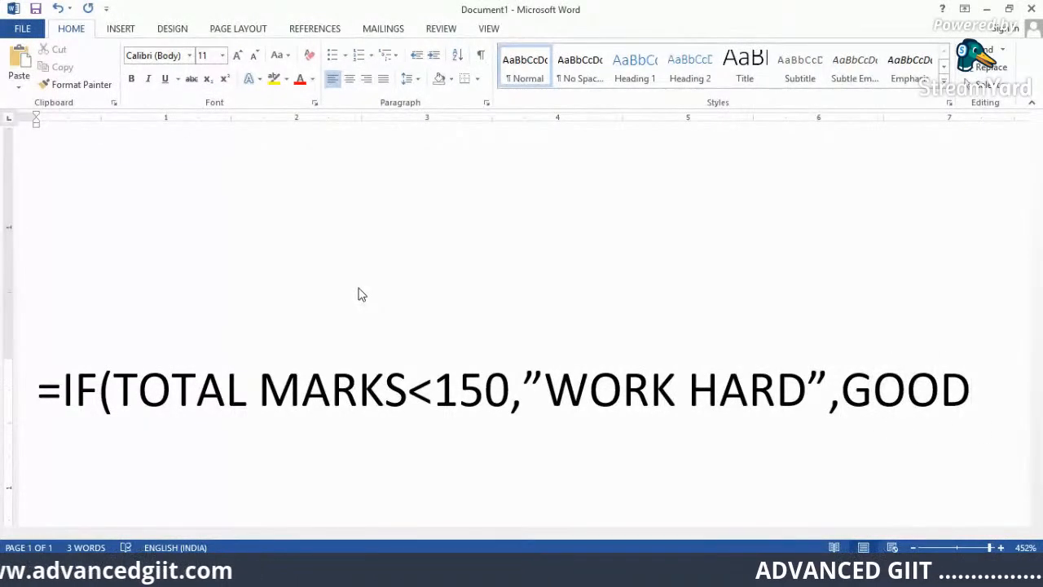
key(Left)
key(Left)
key(Left)
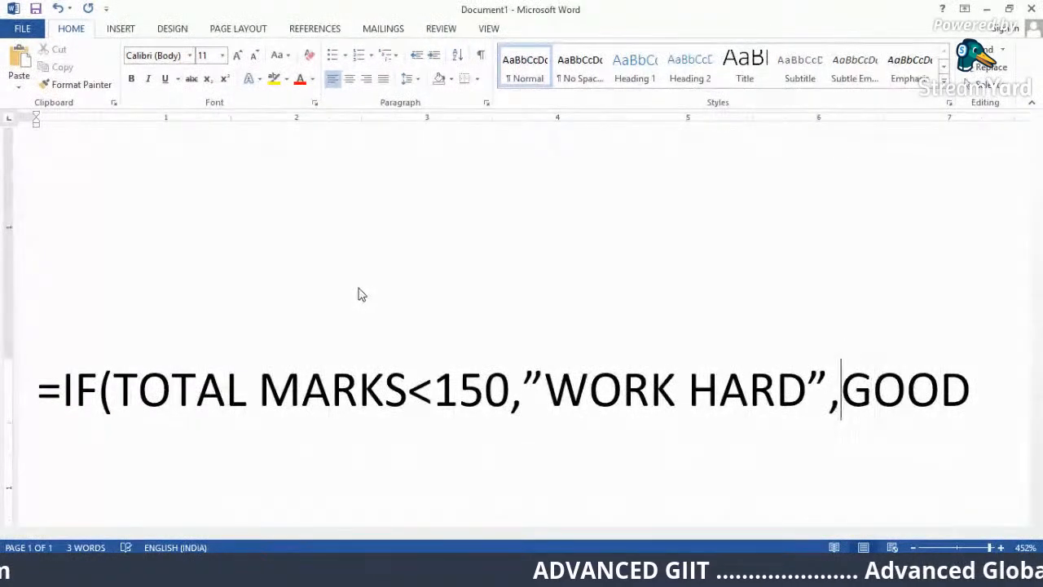
text(")
key(Right)
key(Right)
key(Right)
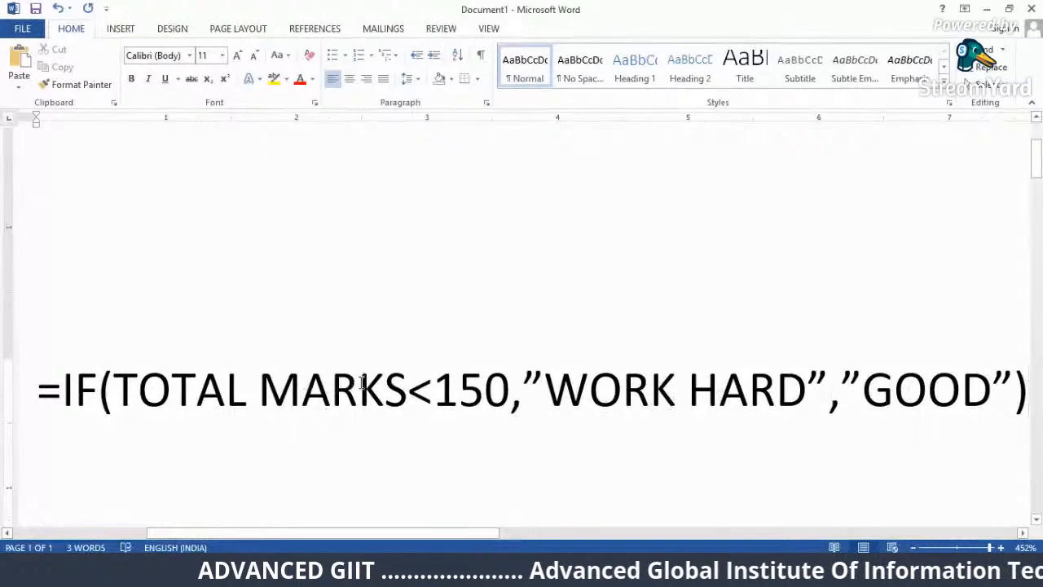
Examine the written IF formula, highlighting its TOTAL MARKS part and the formula as a whole.
drag(408, 385, 142, 396)
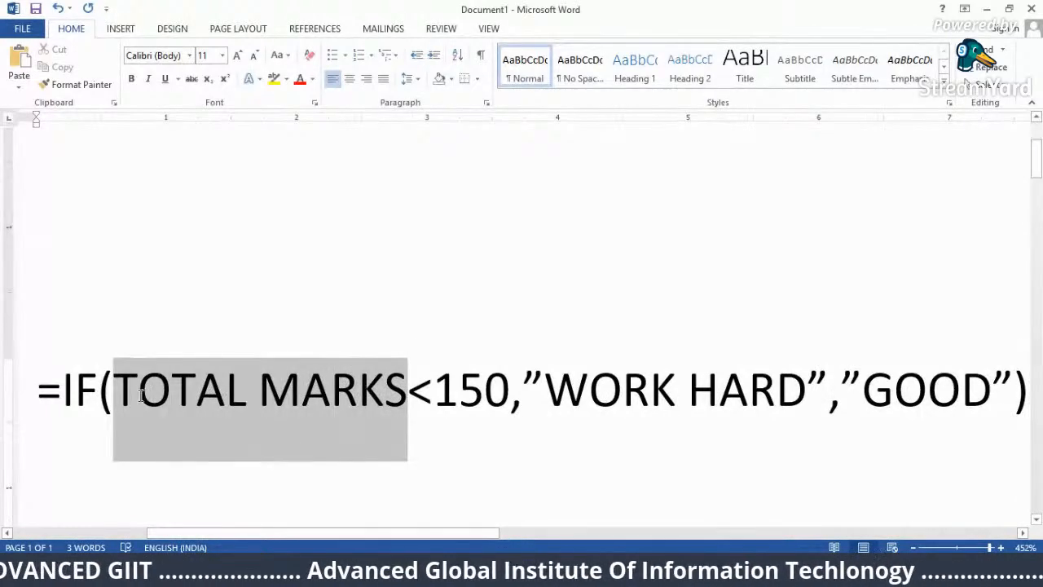
click(122, 388)
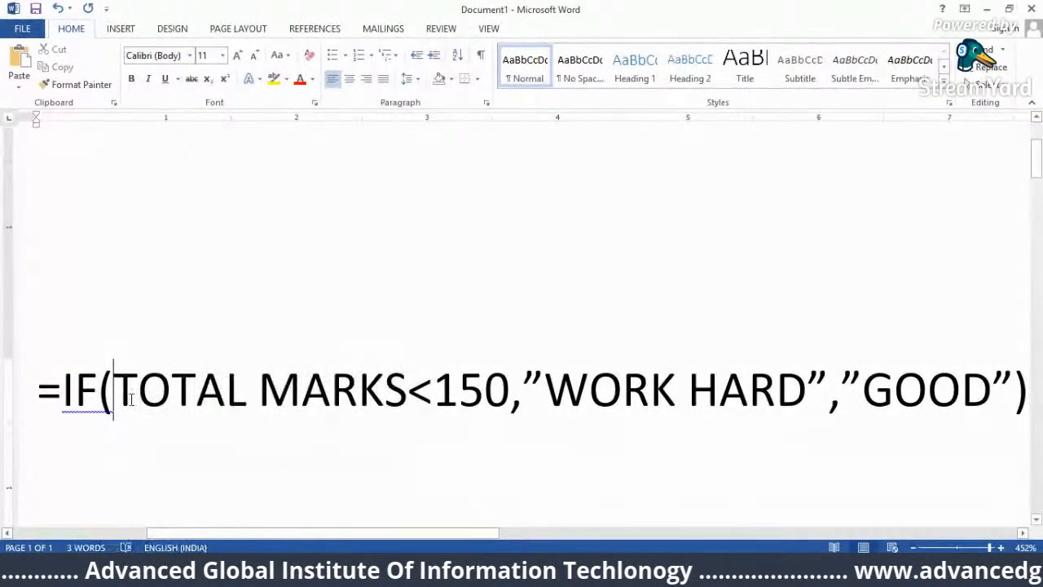
drag(405, 395, 114, 404)
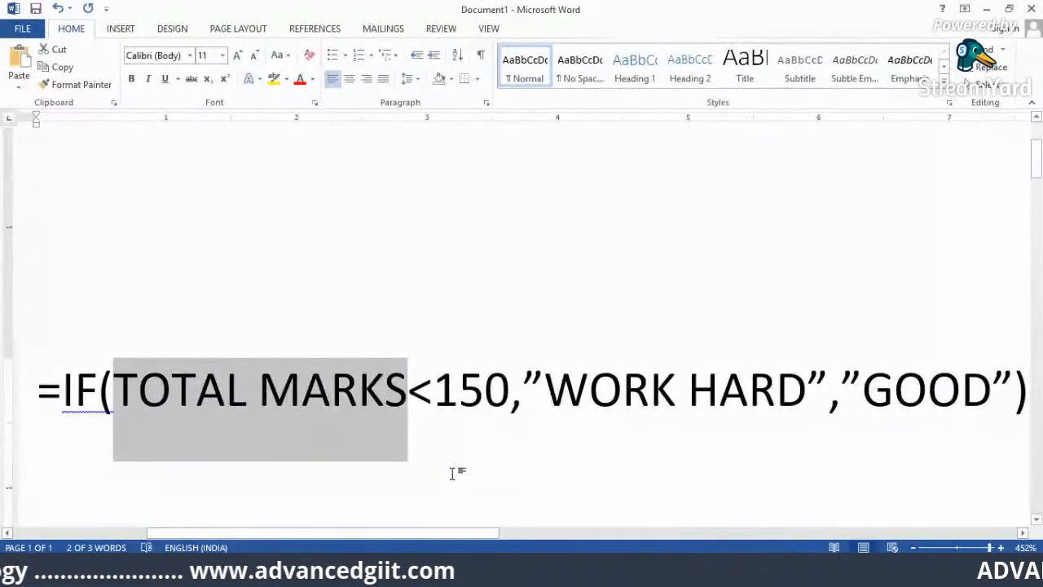
click(427, 432)
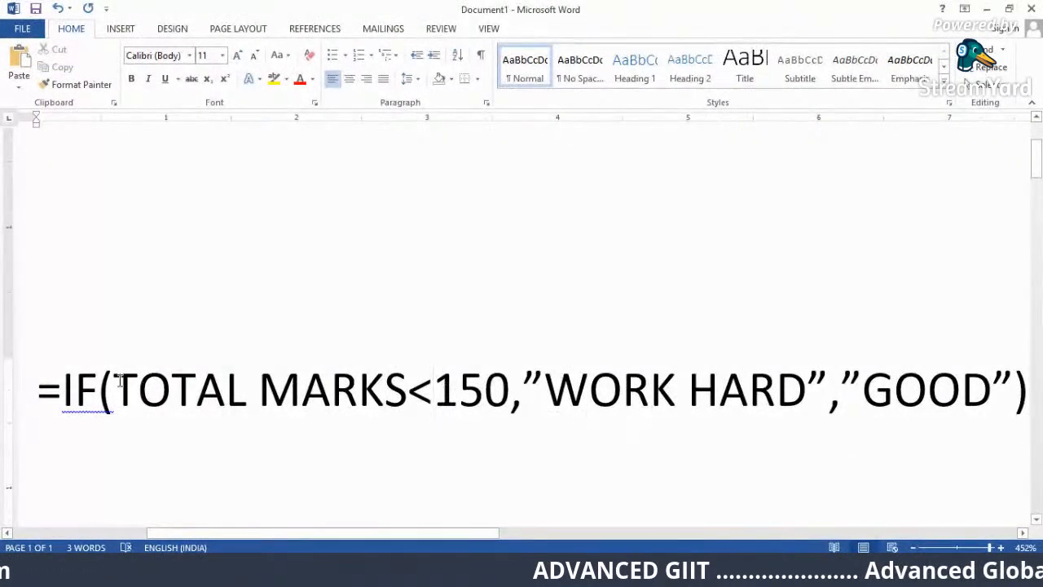
drag(127, 381, 376, 395)
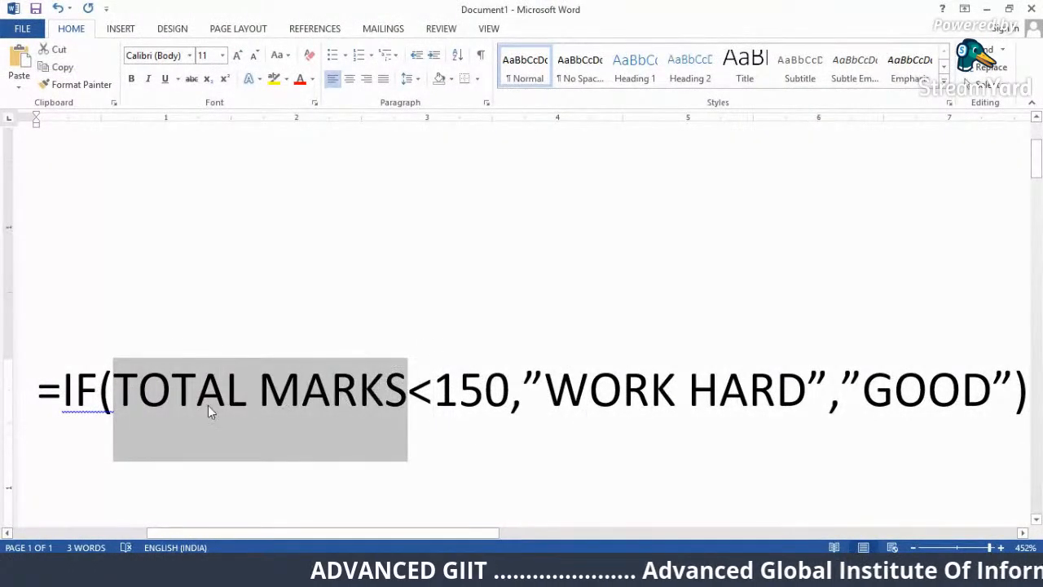
click(548, 466)
drag(41, 369, 941, 435)
click(732, 465)
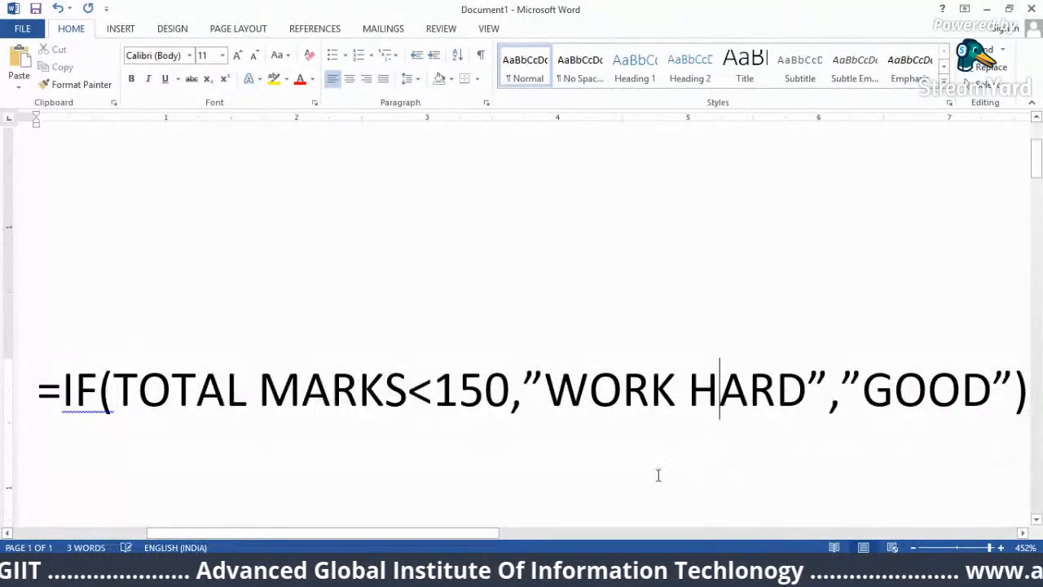
drag(408, 391, 153, 383)
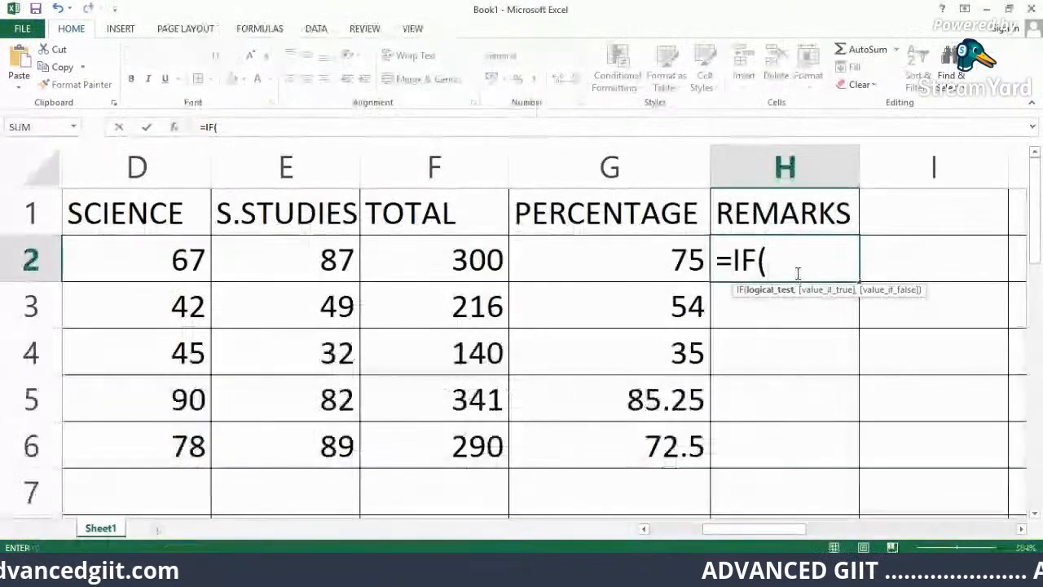
key(F2)
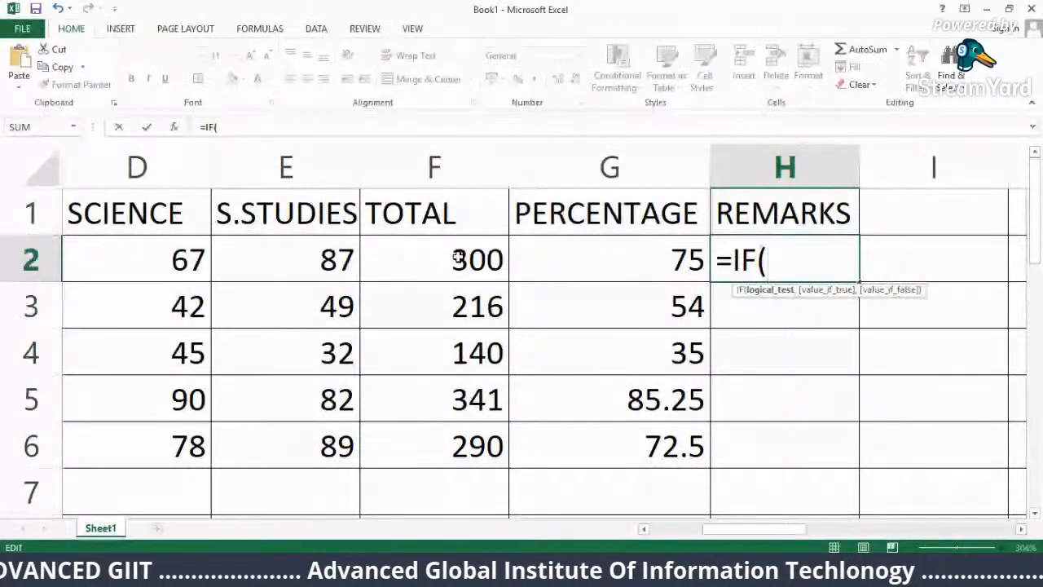
click(458, 257)
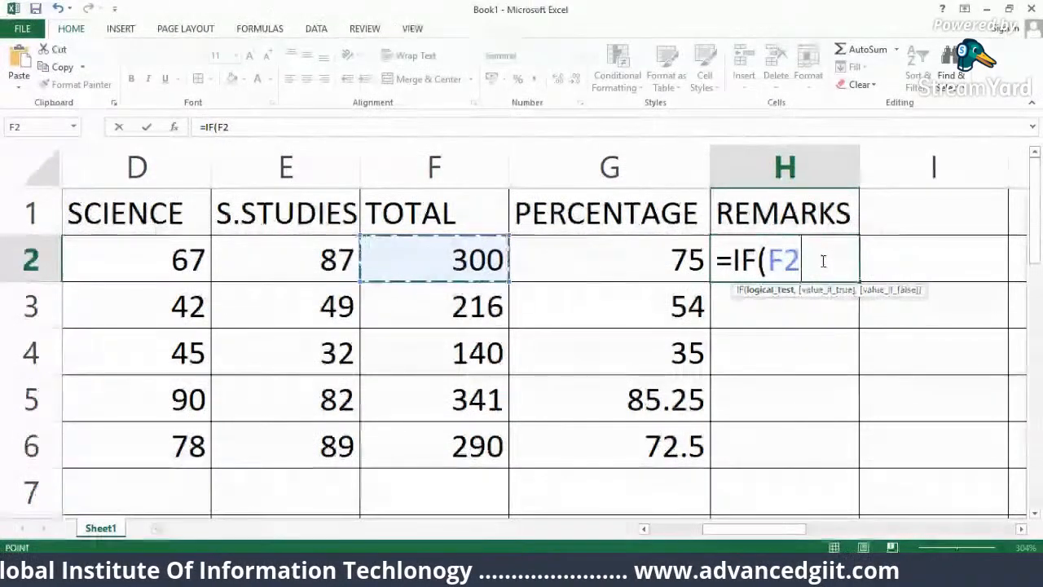
key(BackSpace)
key(BackSpace)
Begin the first student's remark formula in H2 as =IF(300<150.
text(300)
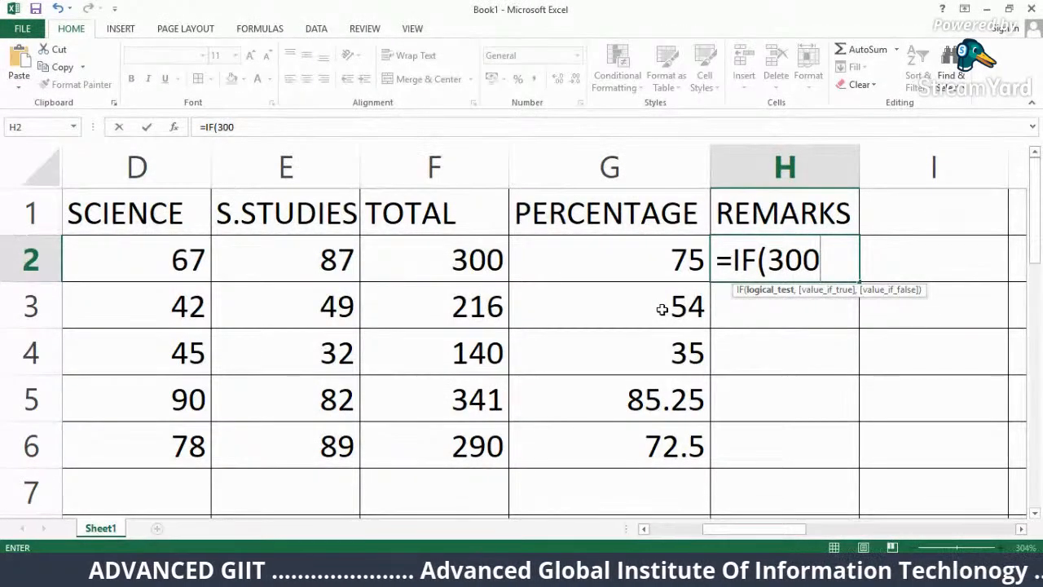
text(<)
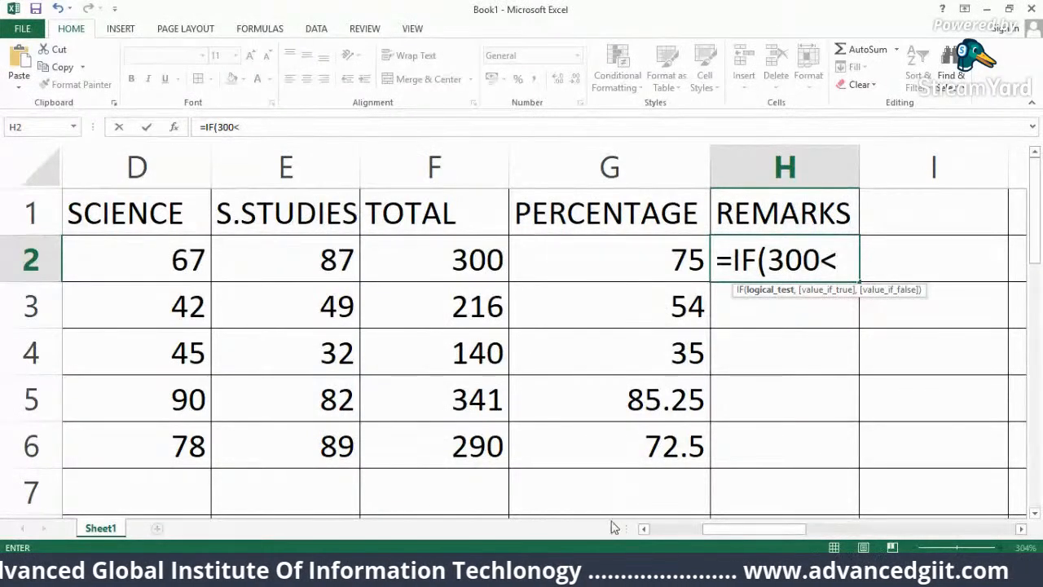
click(693, 569)
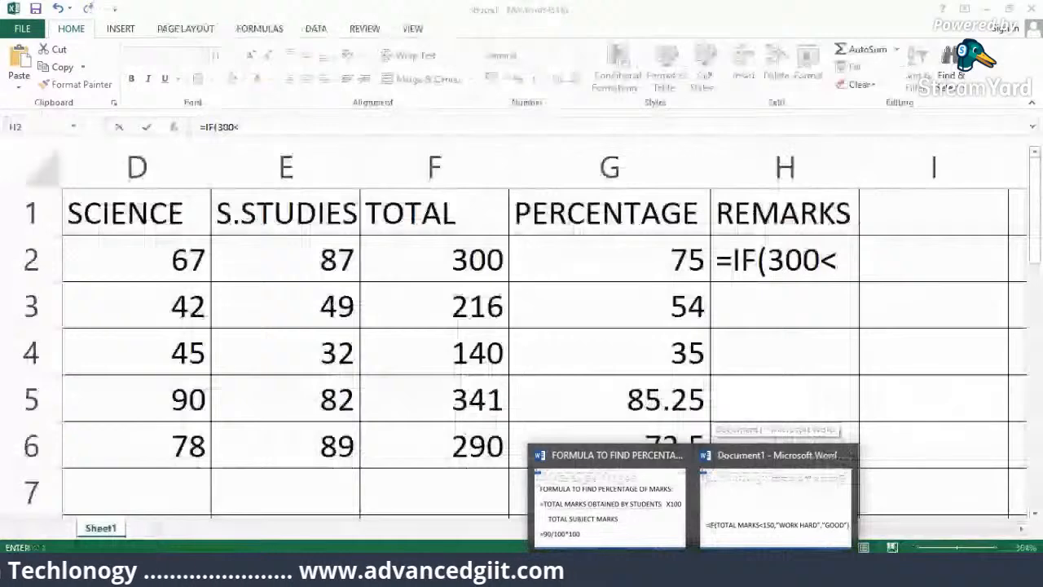
click(850, 295)
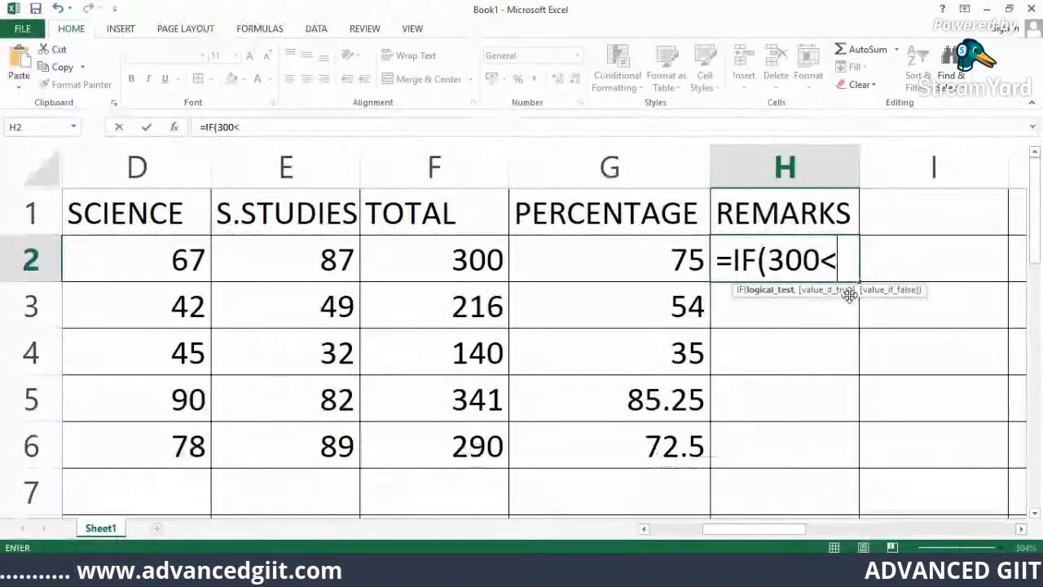
text(0)
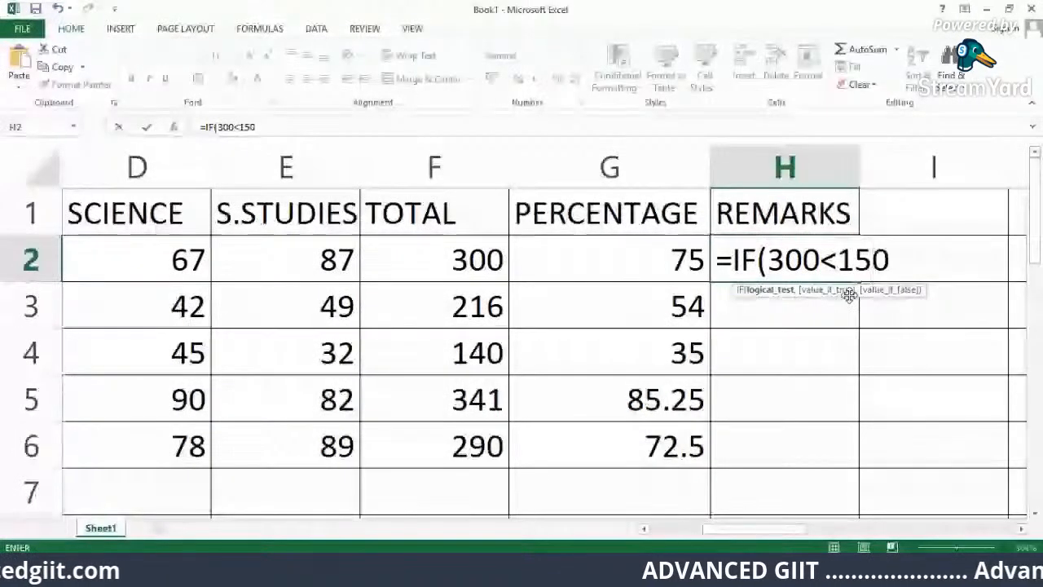
Switch to the EXCEL QUESTION presentation, read slide 3 about the remark in Reading View, and return to the Excel workbook.
click(621, 571)
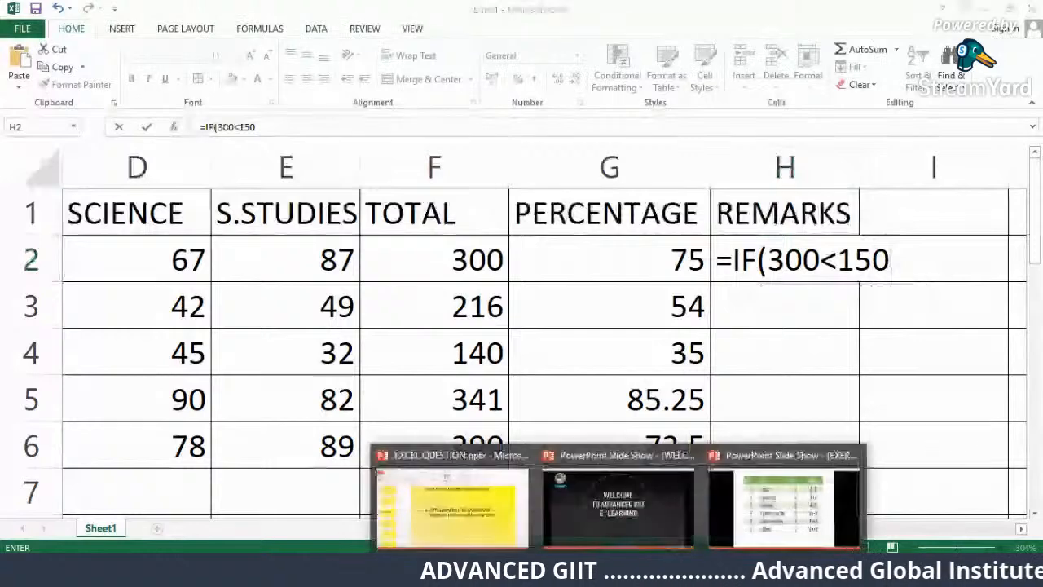
click(458, 503)
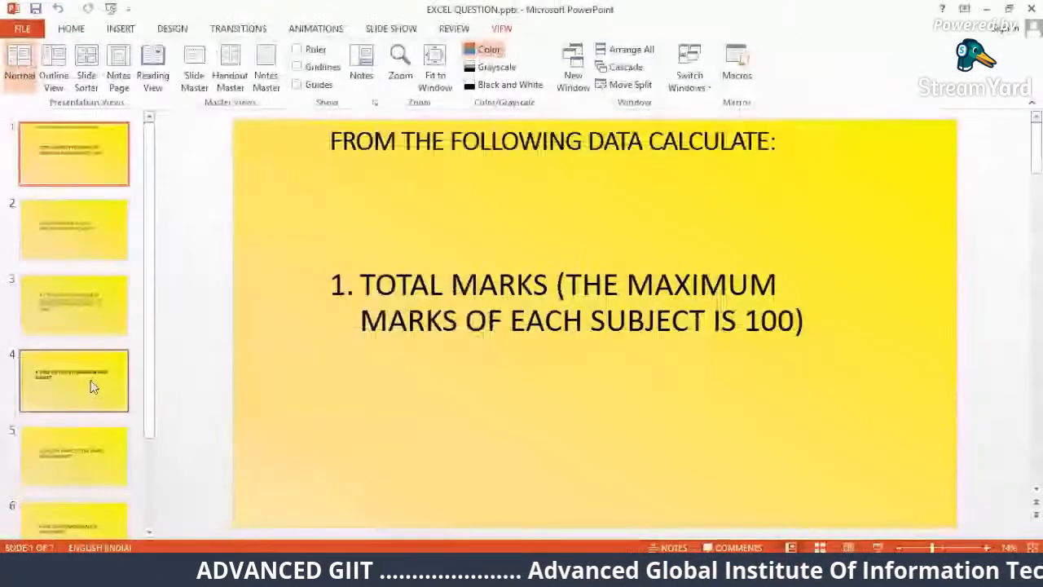
click(80, 460)
click(82, 317)
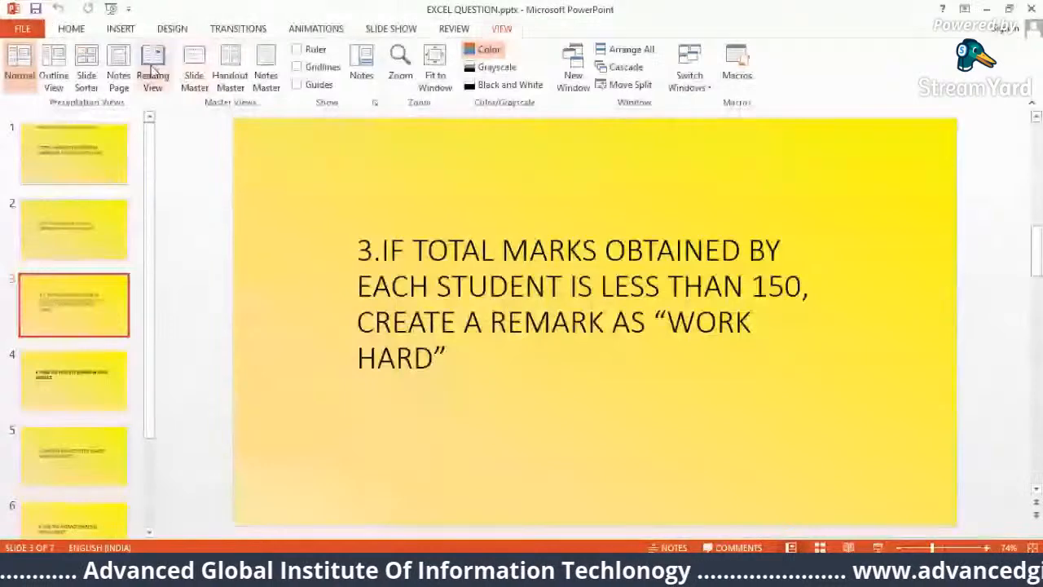
click(153, 75)
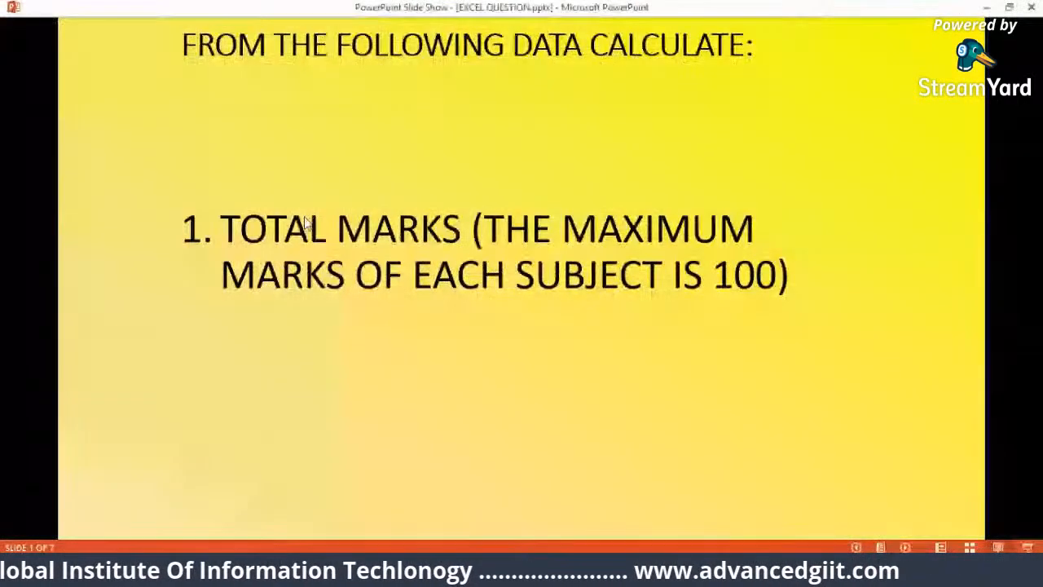
scroll(306, 224, down, 3)
scroll(307, 224, up, 1)
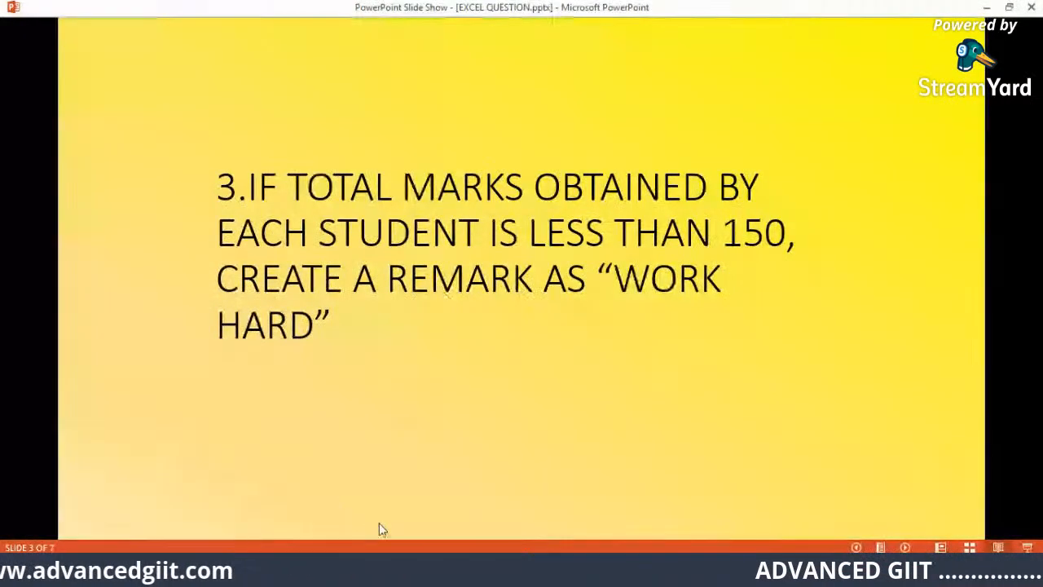
key(alt+Tab)
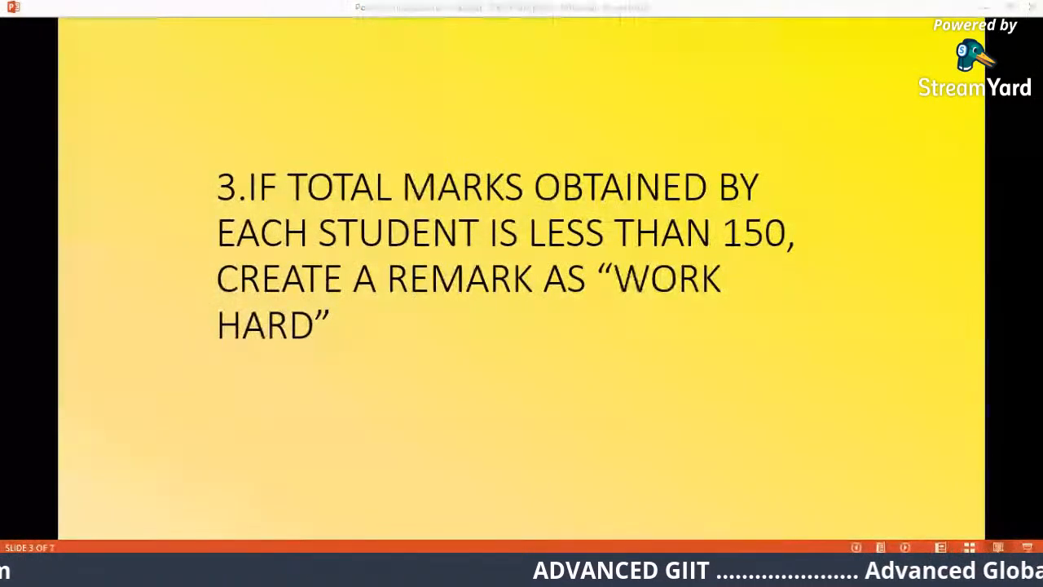
Try to finish the H2 formula with "WORK HARD" in quotation marks and an unquoted GOOD as the alternative remark.
text(,"WORK HARD)
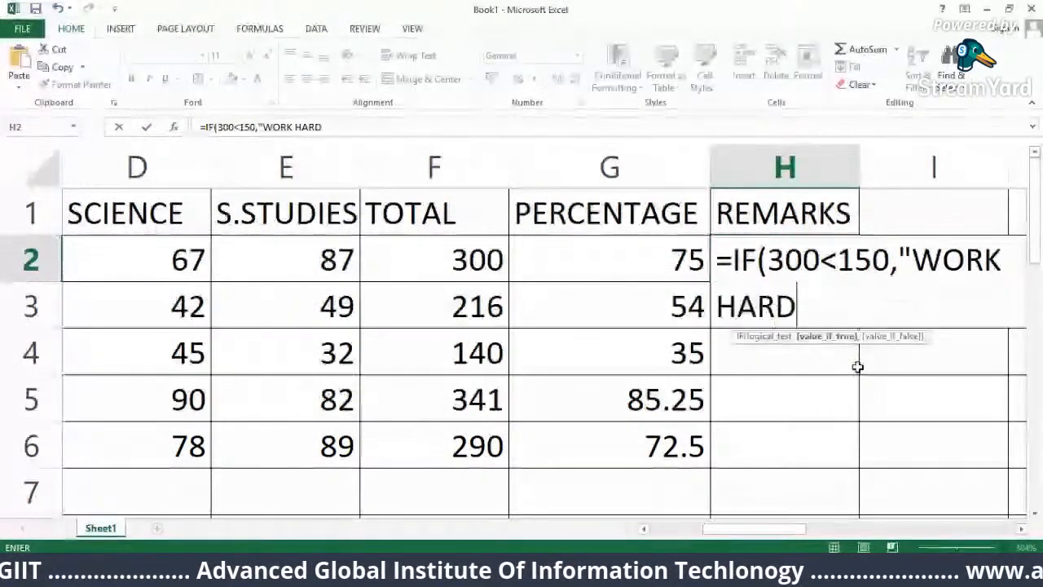
text(",)
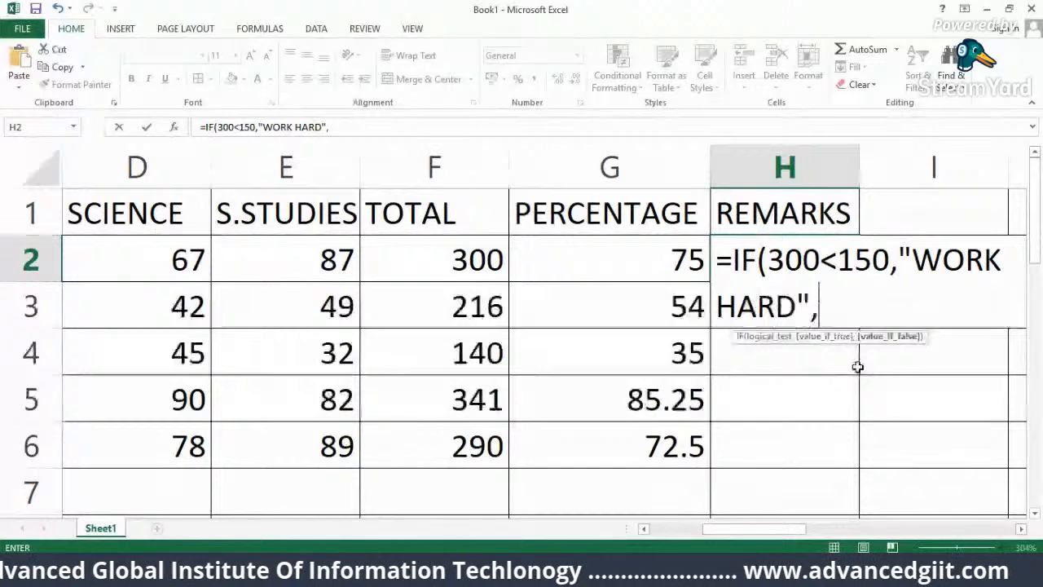
text(GOOD)
key(Return)
Clear the remark formula from cell H2.
key(Left)
key(Left)
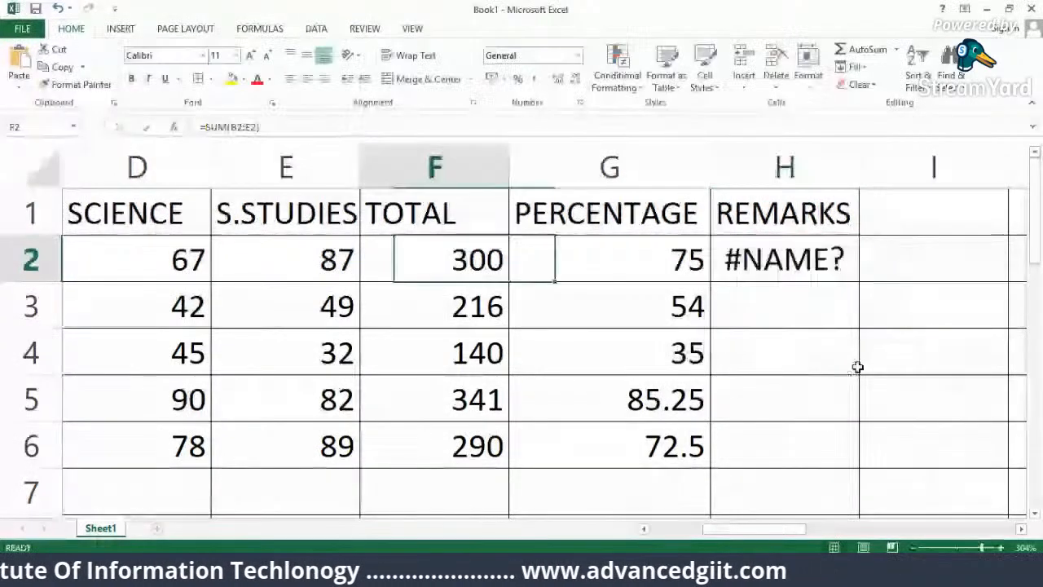
key(Right)
key(Right)
key(Delete)
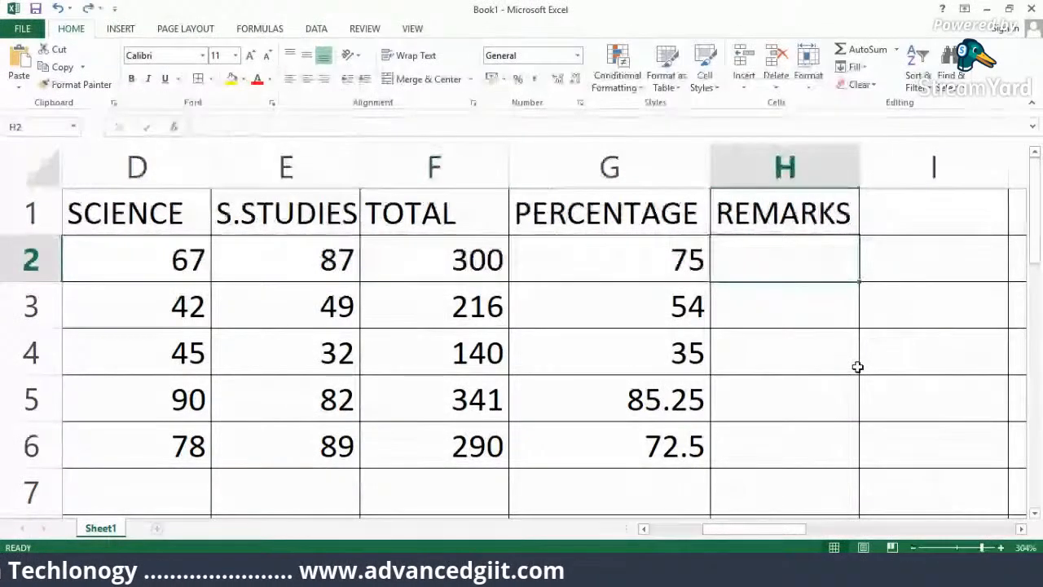
Restart the remark formula in H2 with the condition =IF(300<150.
scroll(858, 366, down, 6)
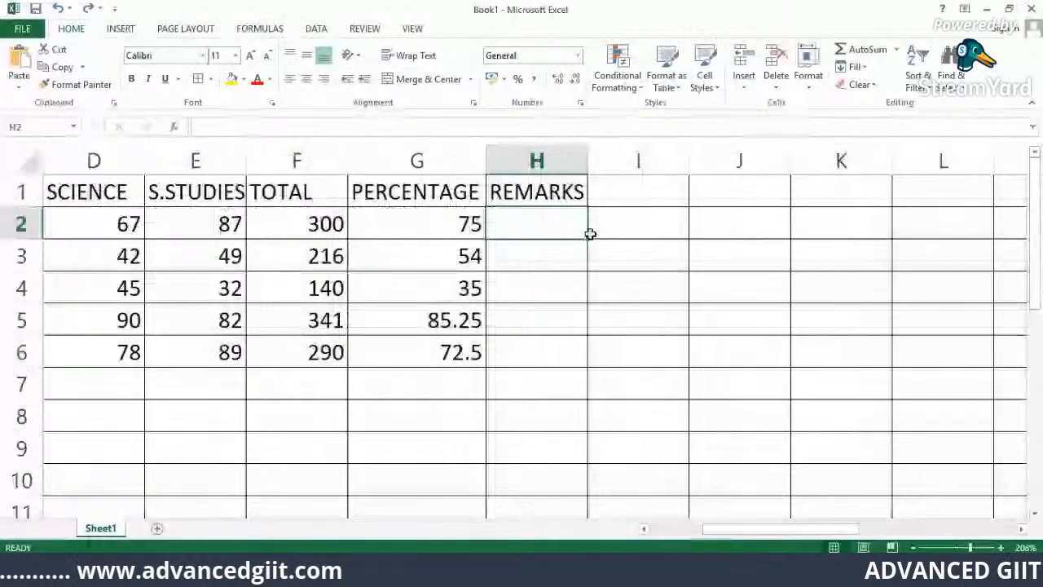
scroll(659, 305, up, 6)
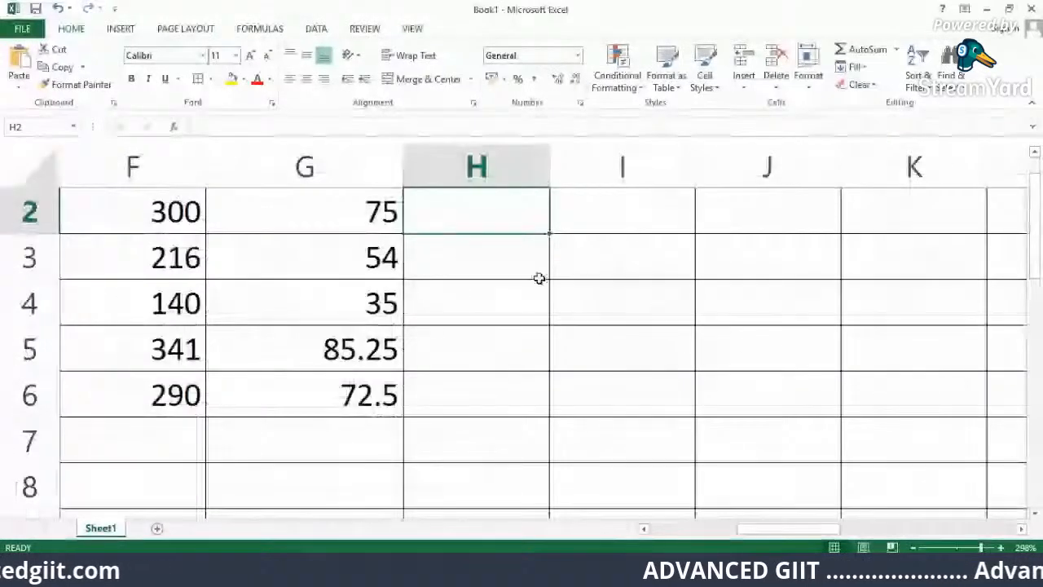
text(=IF()
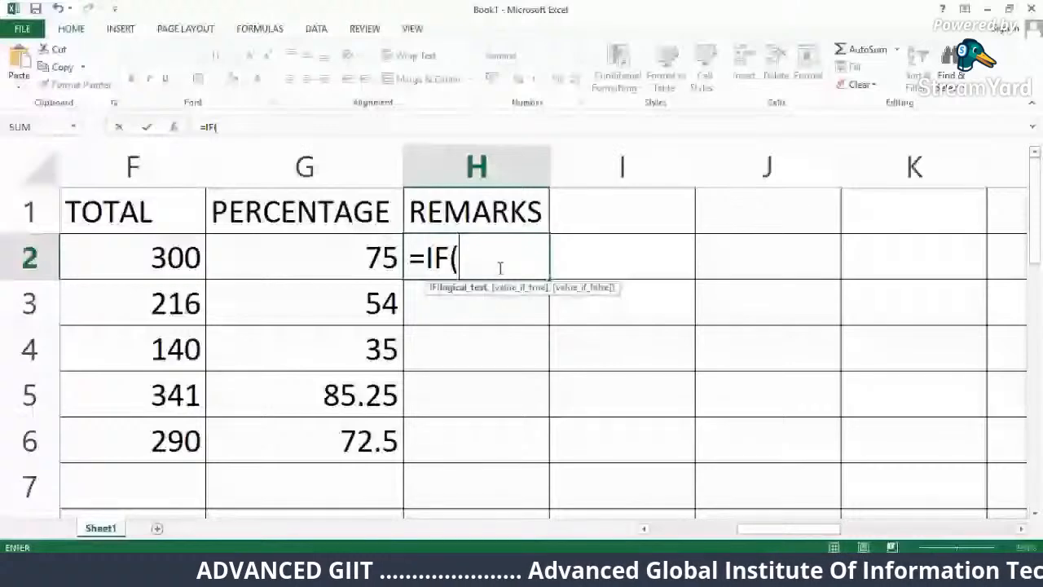
text(300)
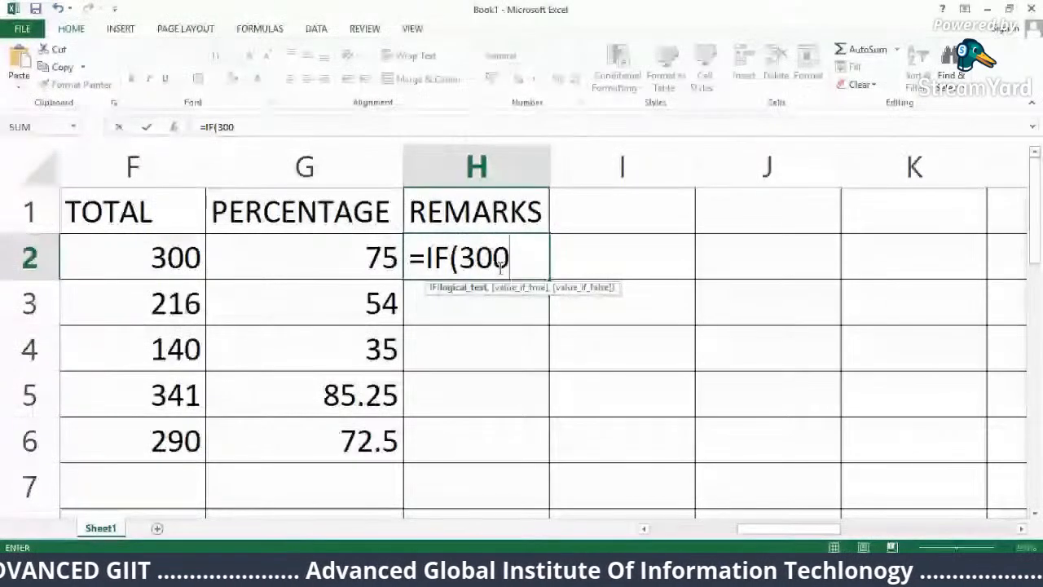
text(<150)
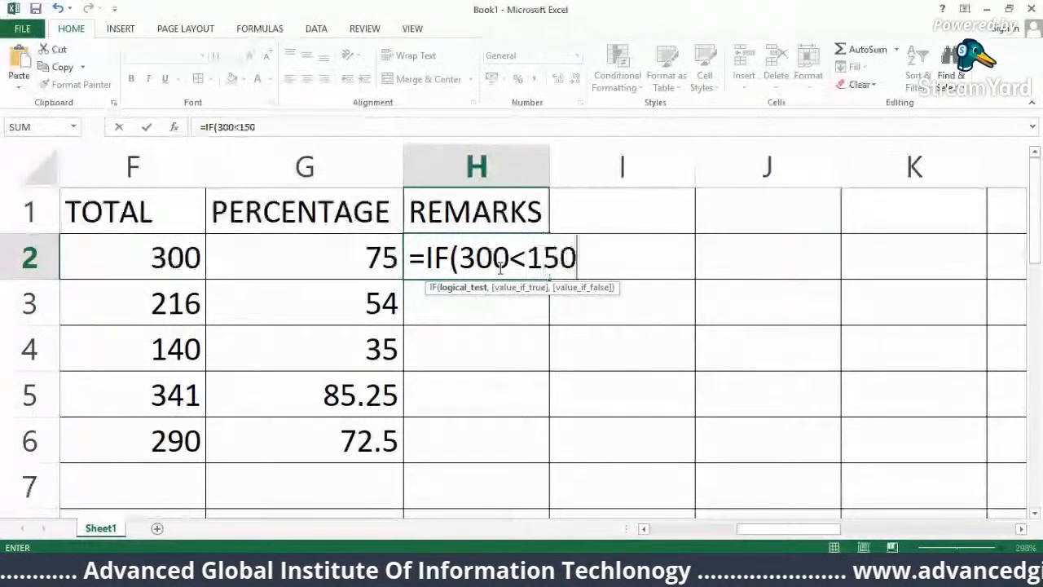
Complete the H2 formula with "WORK HARD" and "GOOD" as quoted remarks and a closing bracket, and enter it.
text(,")
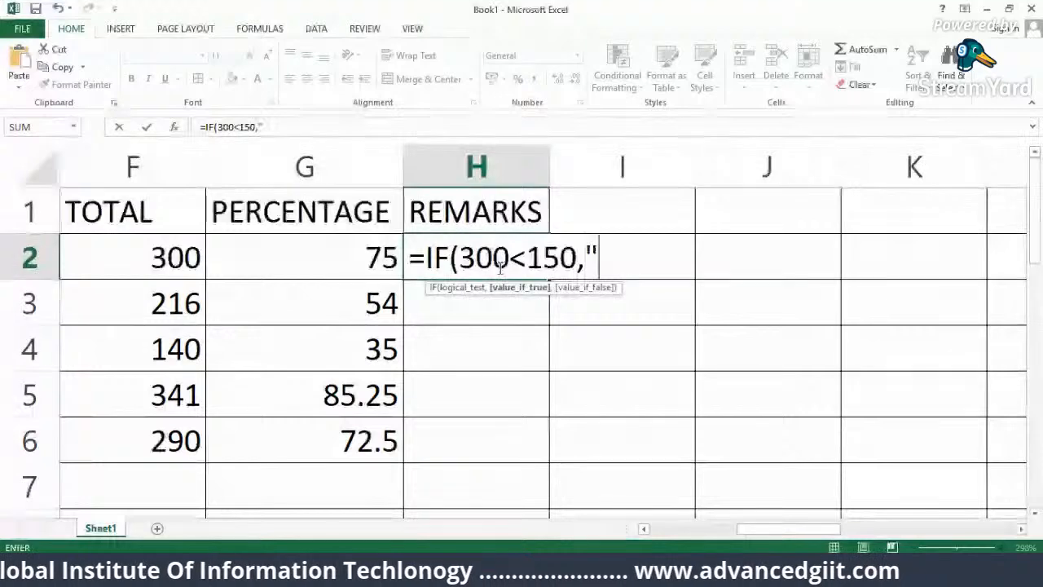
text(WORK)
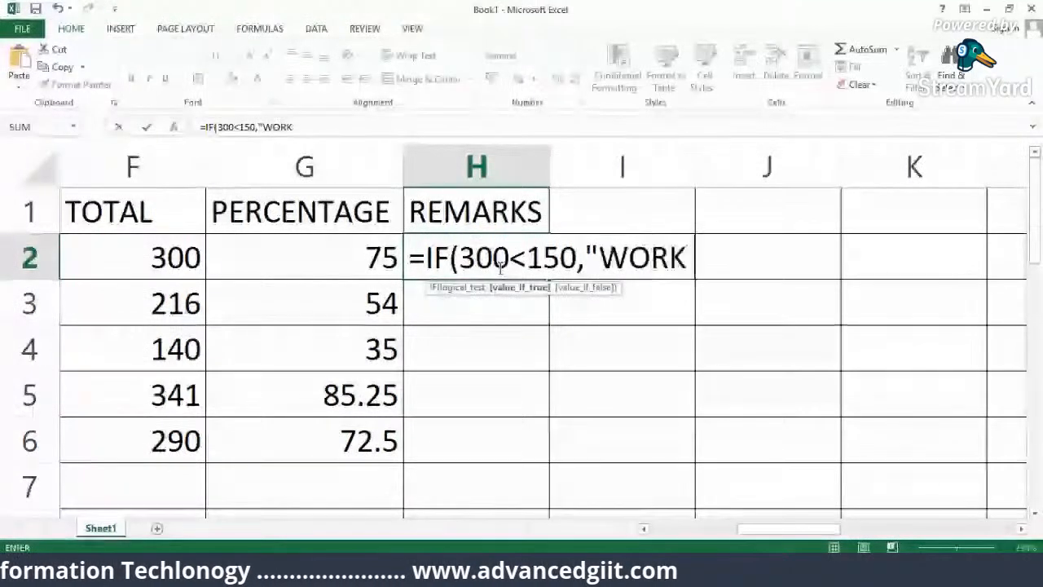
text( HAR)
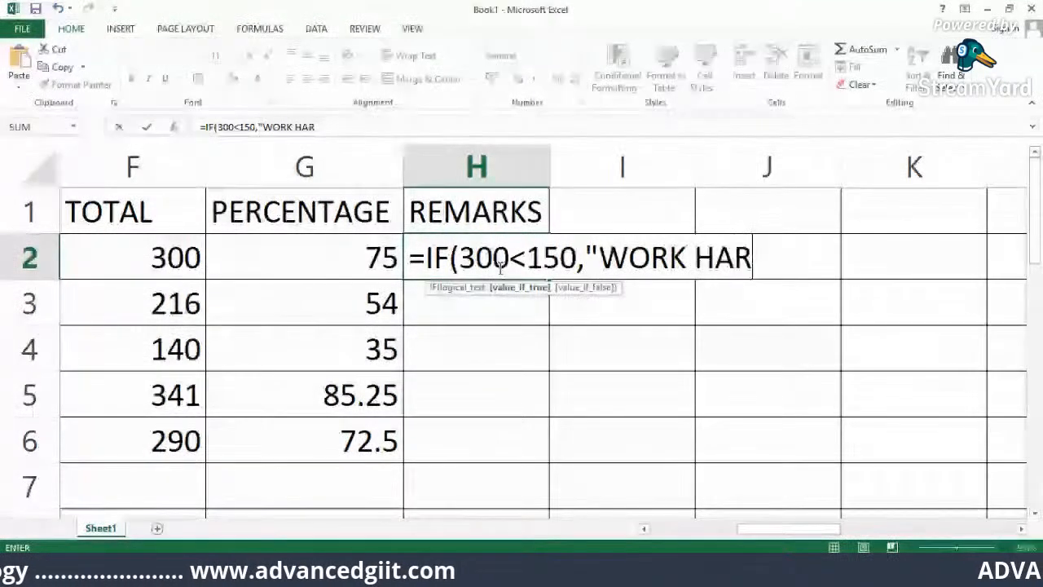
text(D",)
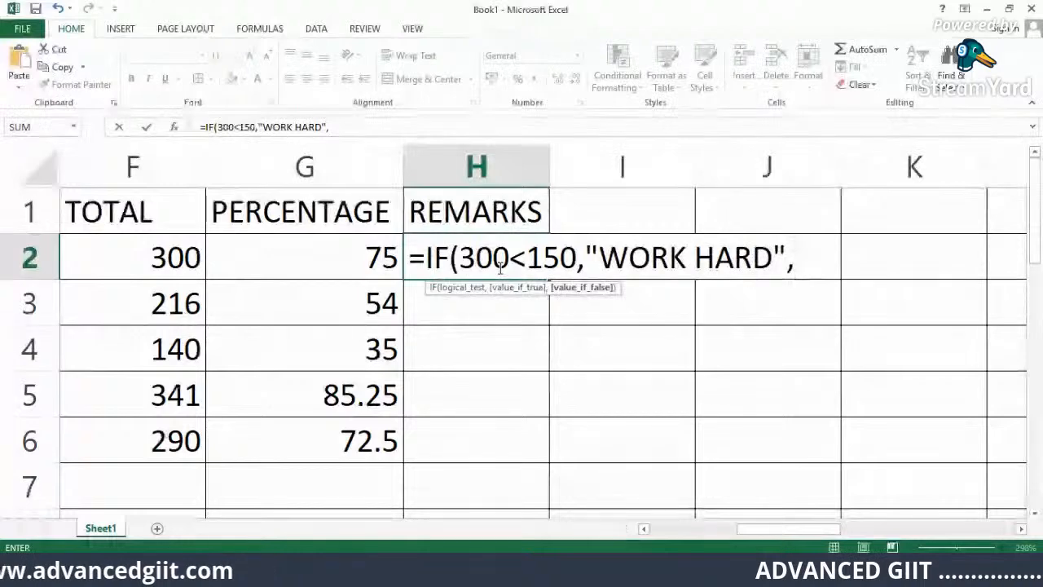
text(")
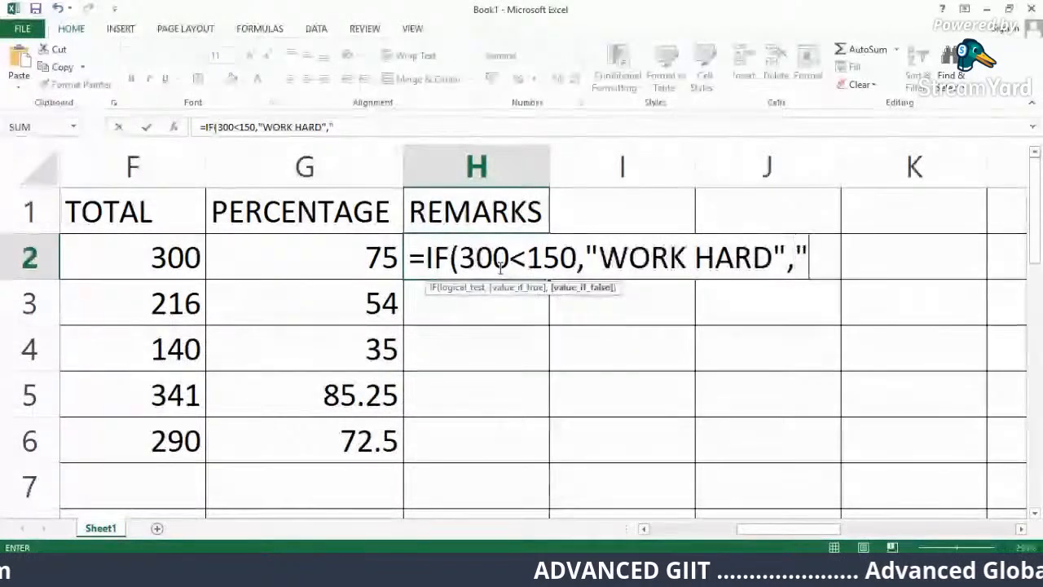
text(GOOD")
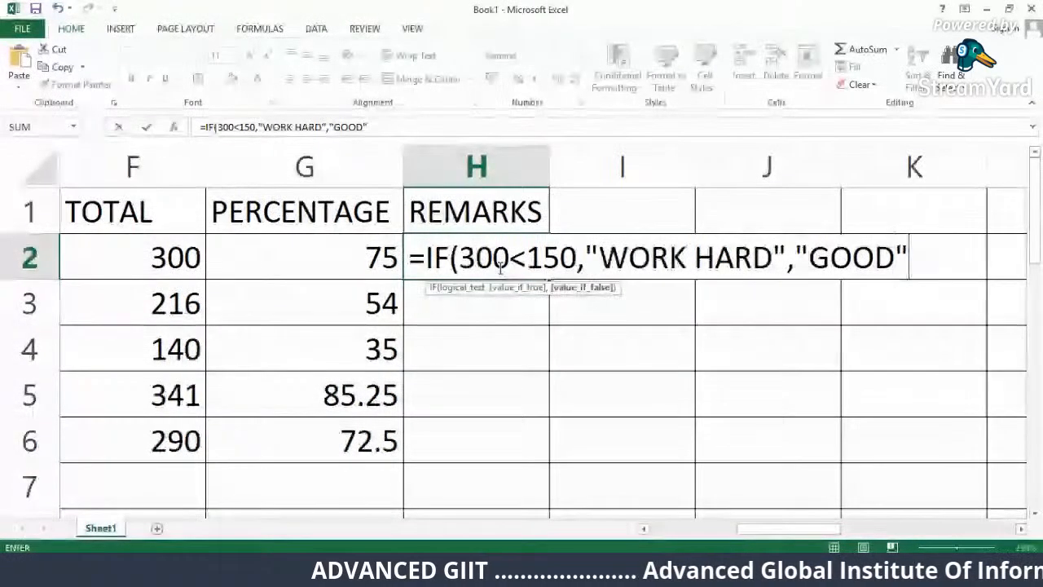
text())
key(Return)
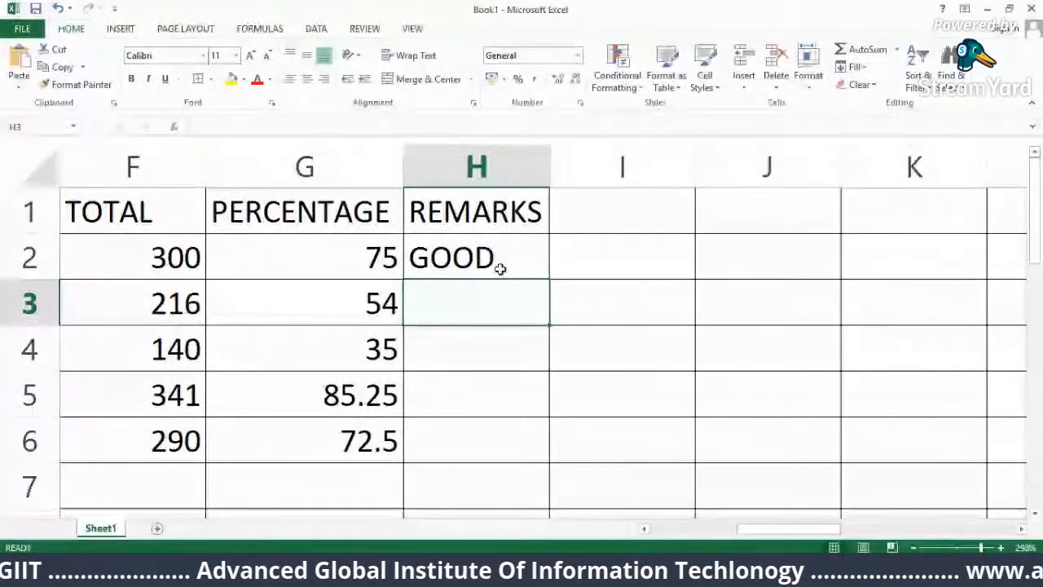
Enter the remark formula =IF(216<150,"WORK HARD","GOOD") in cell H3.
drag(787, 531, 737, 536)
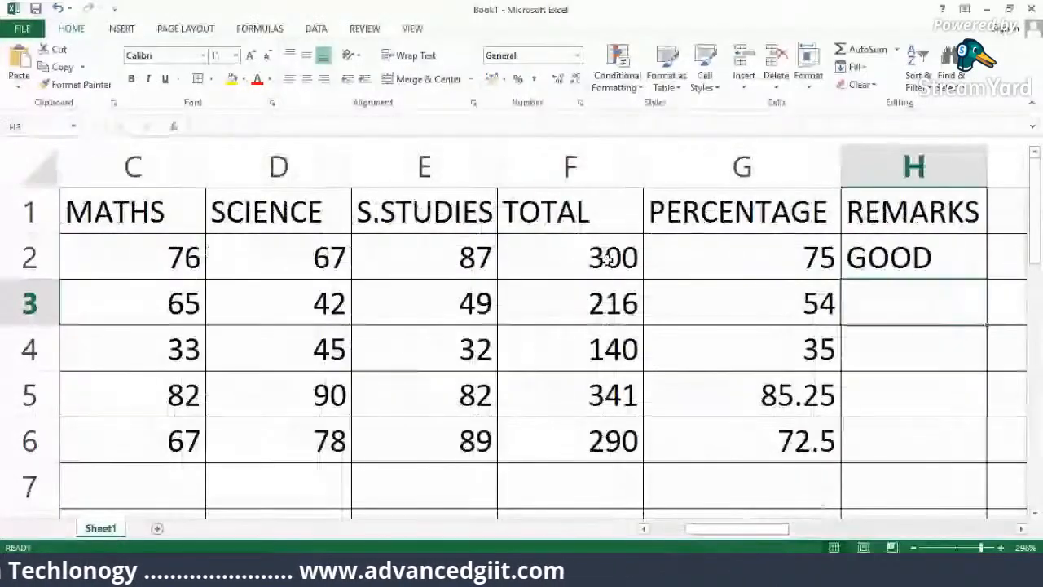
click(607, 269)
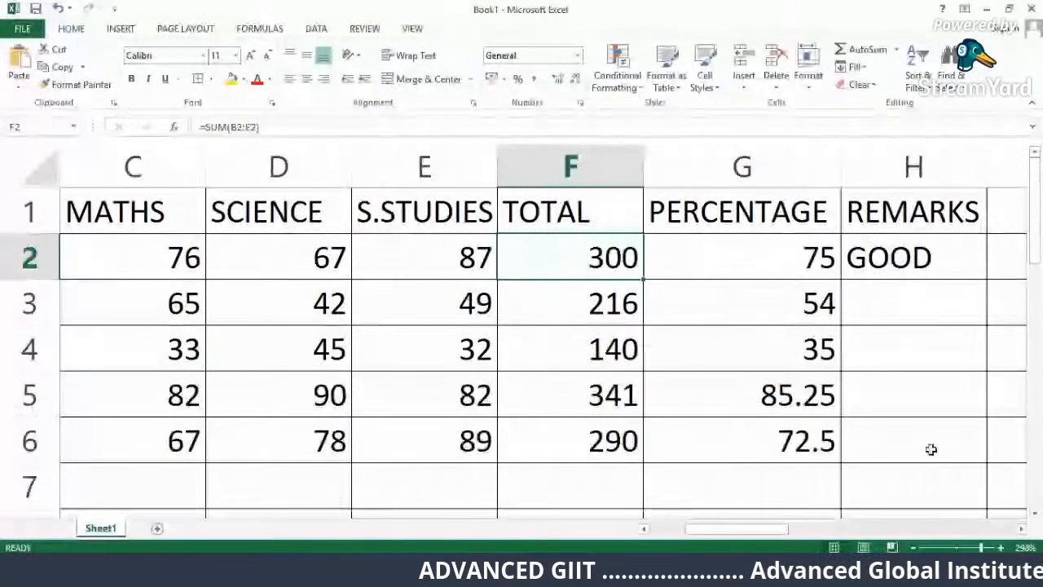
click(894, 302)
text(=IF()
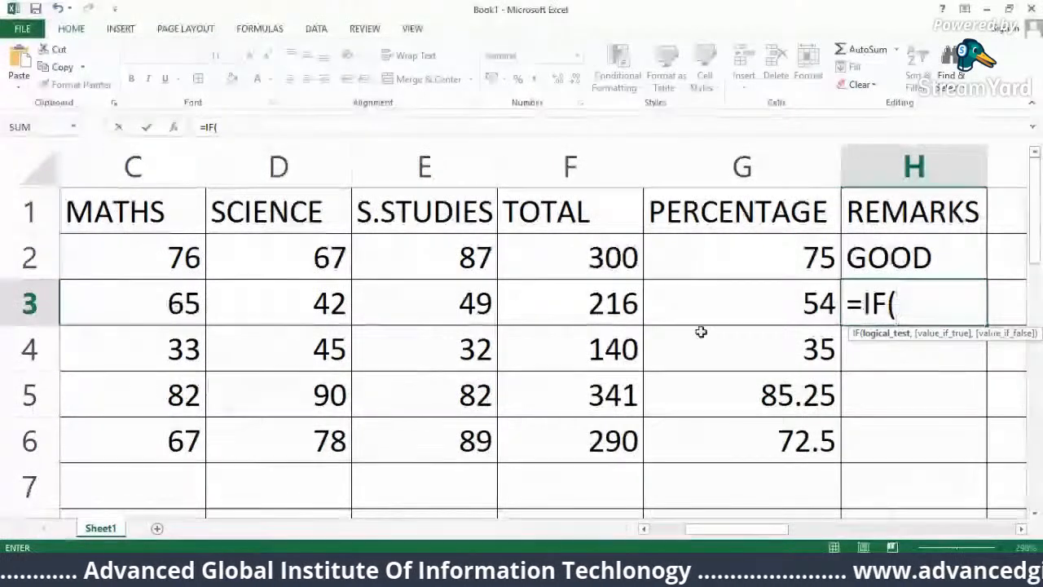
text(216)
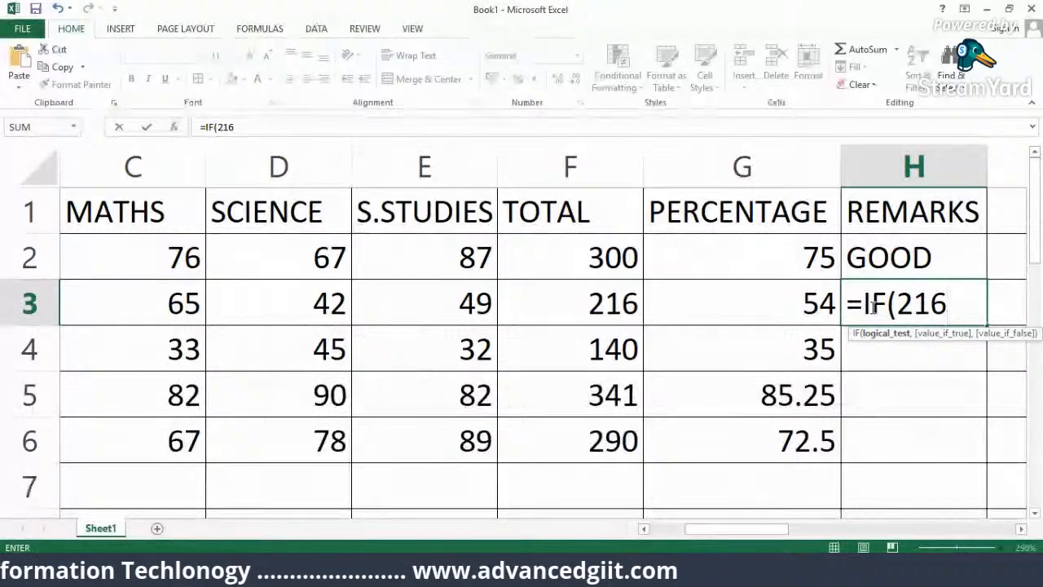
text(<1)
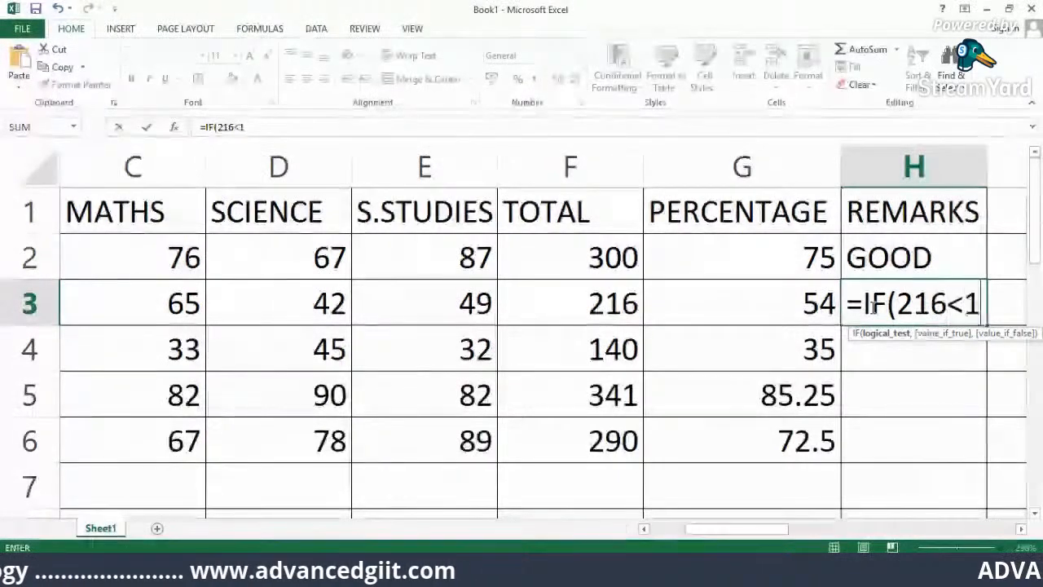
text(50,"WORK)
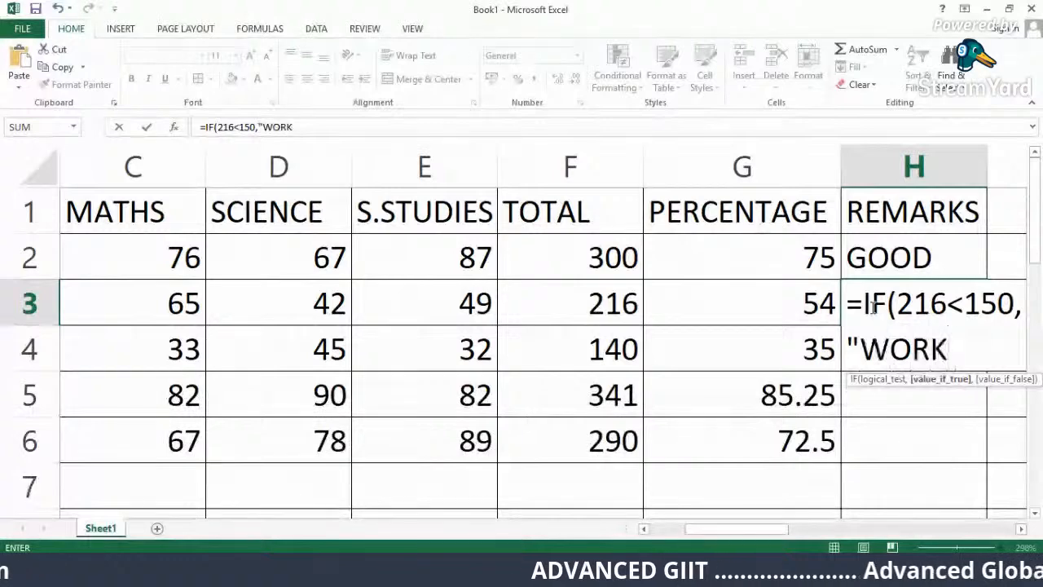
text( HARD")
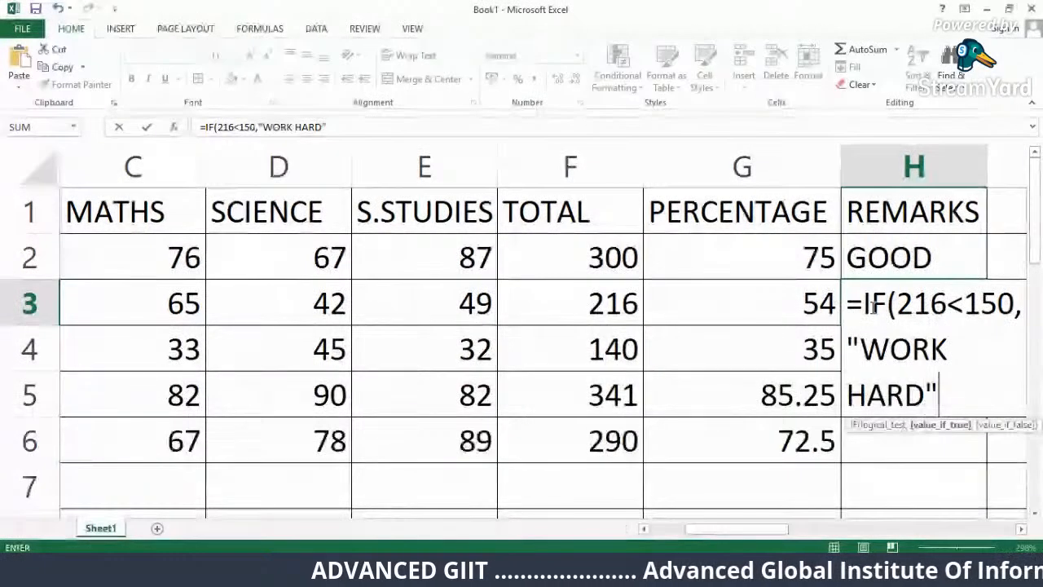
text(,")
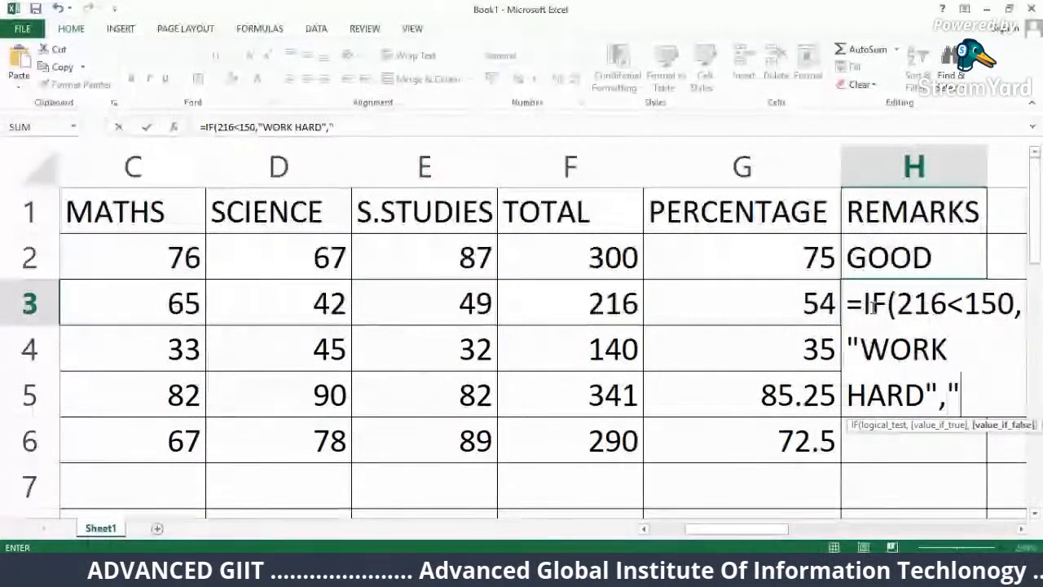
text(GOOD)
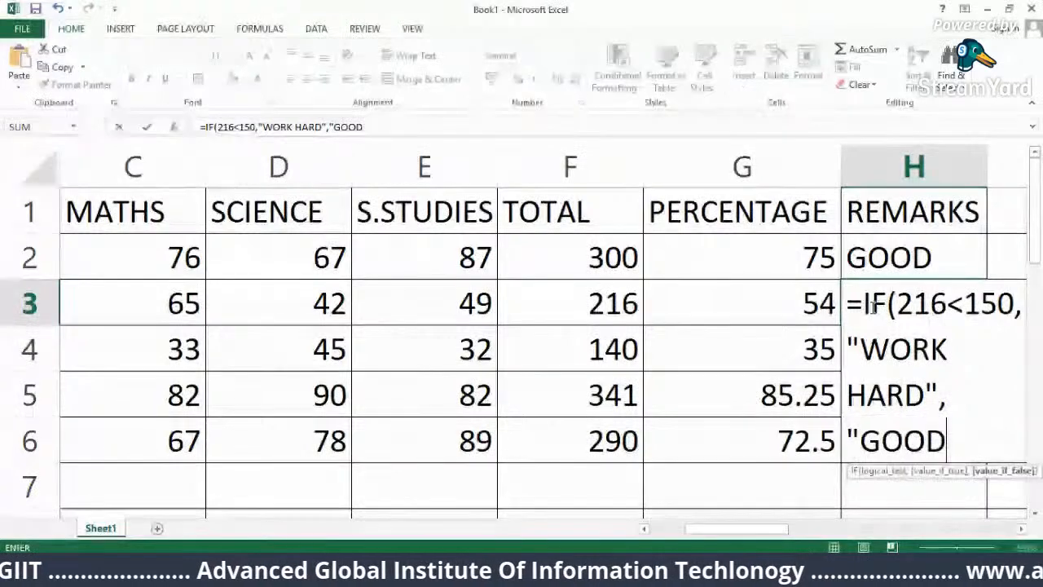
text(")
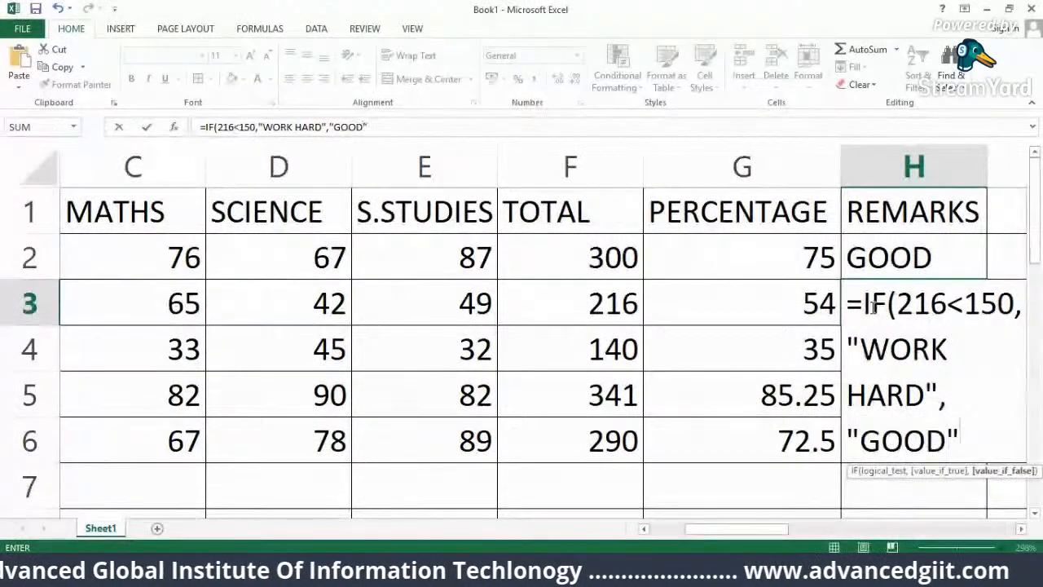
text())
key(Return)
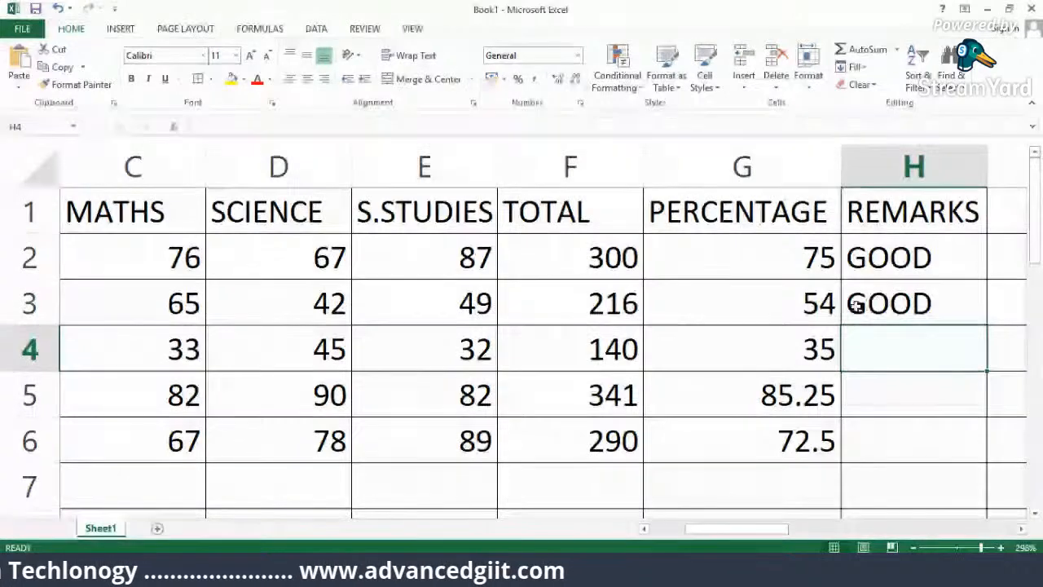
Enter =IF(140<150,"WORK HARD","GOOD") in cell H4 and widen column H to fit its remark.
text(=)
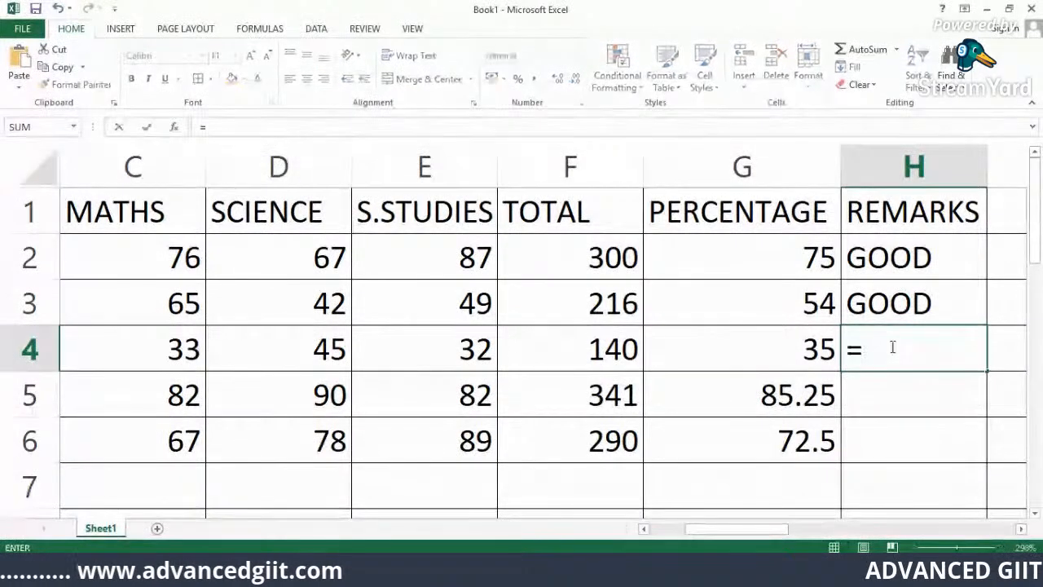
text(IF()
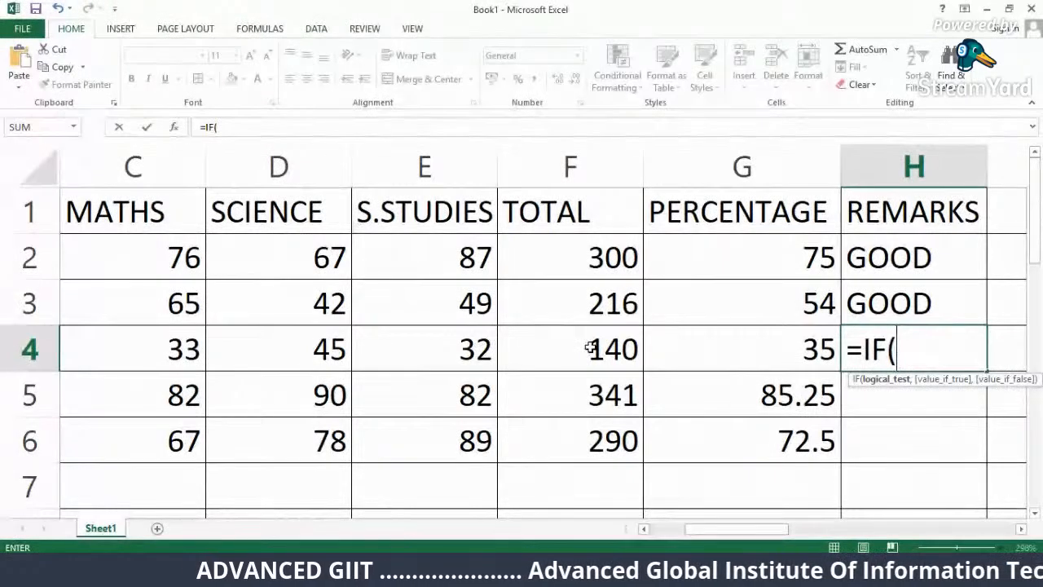
text(140)
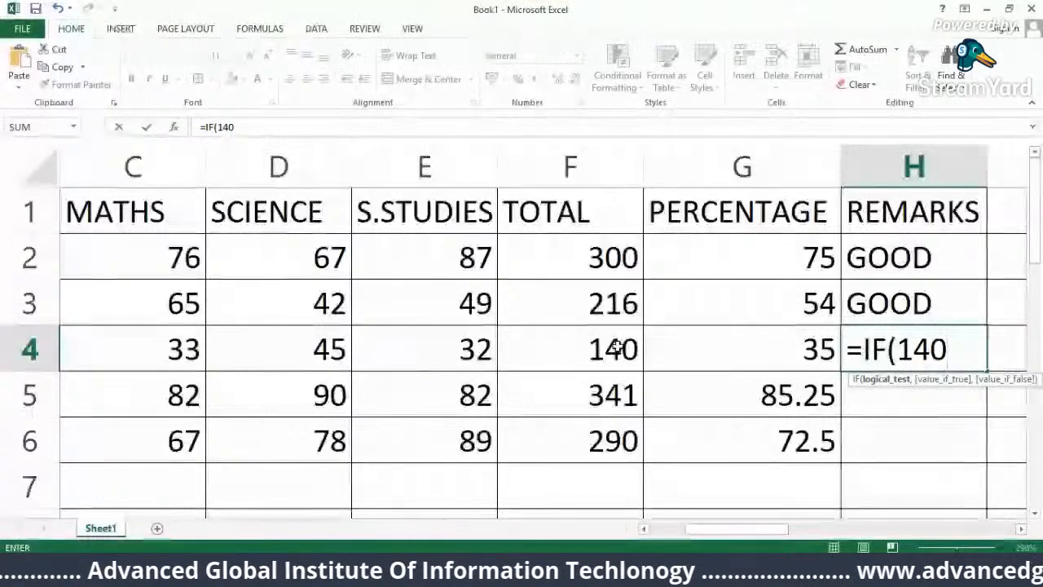
text(<1)
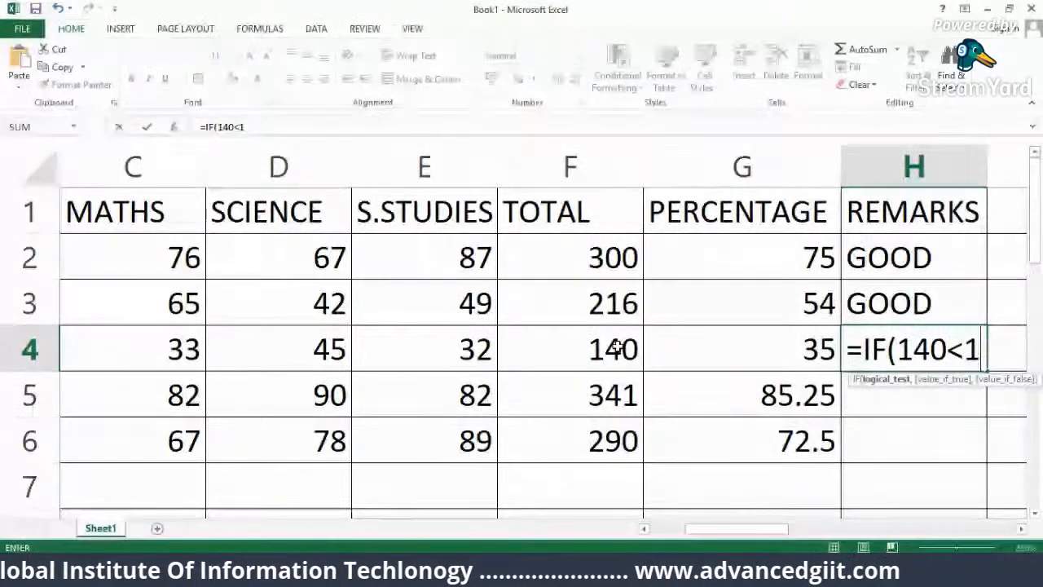
text(50,"WORK HARD)
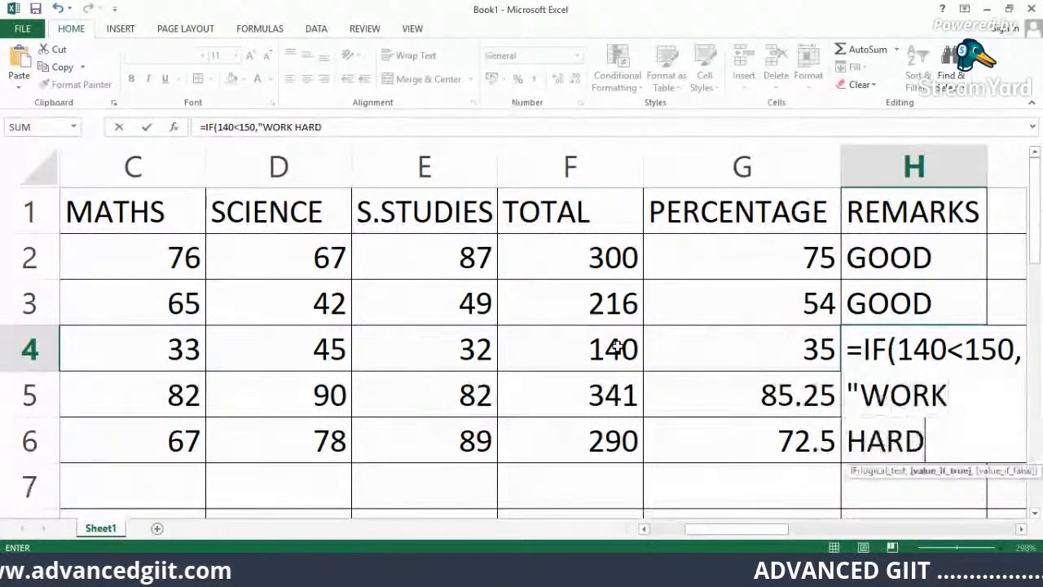
text(",)
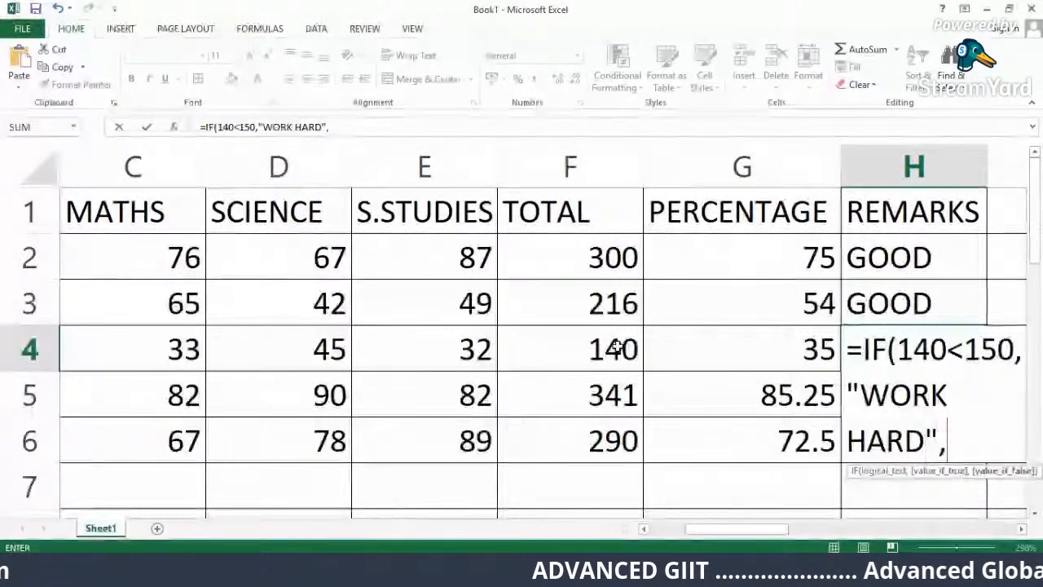
text("G)
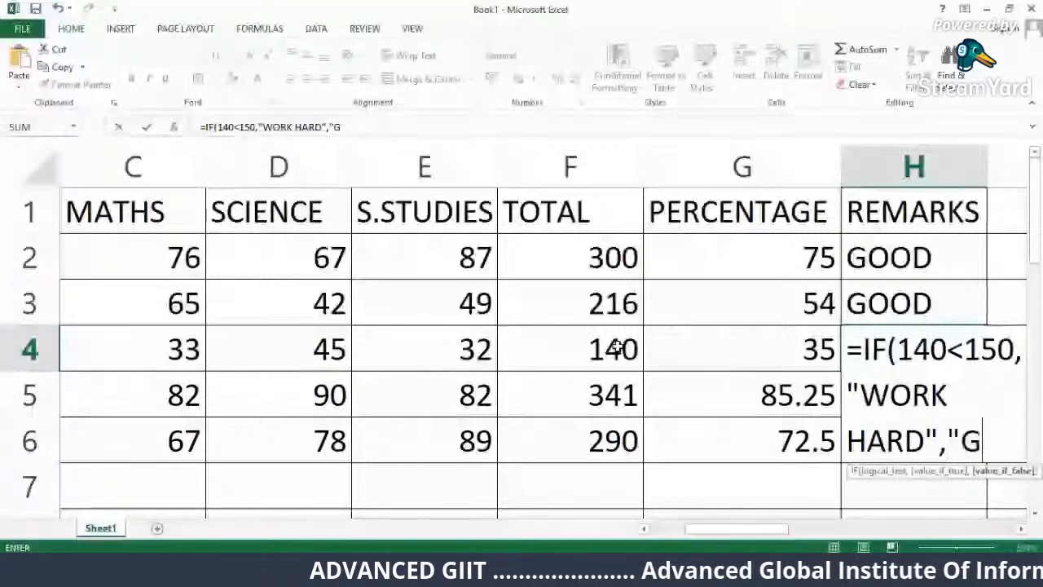
text(OOD")
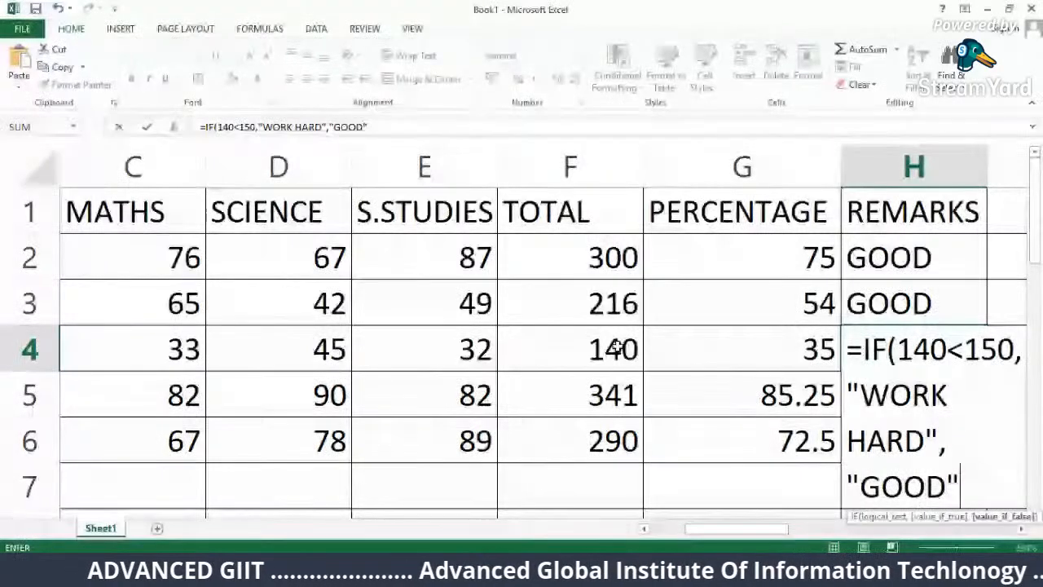
text())
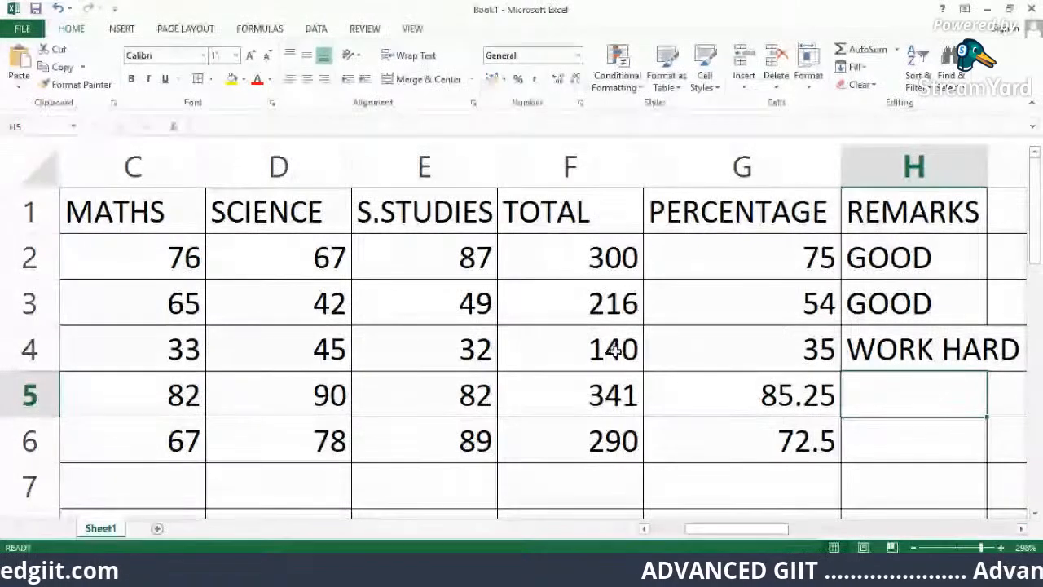
drag(987, 153, 1026, 167)
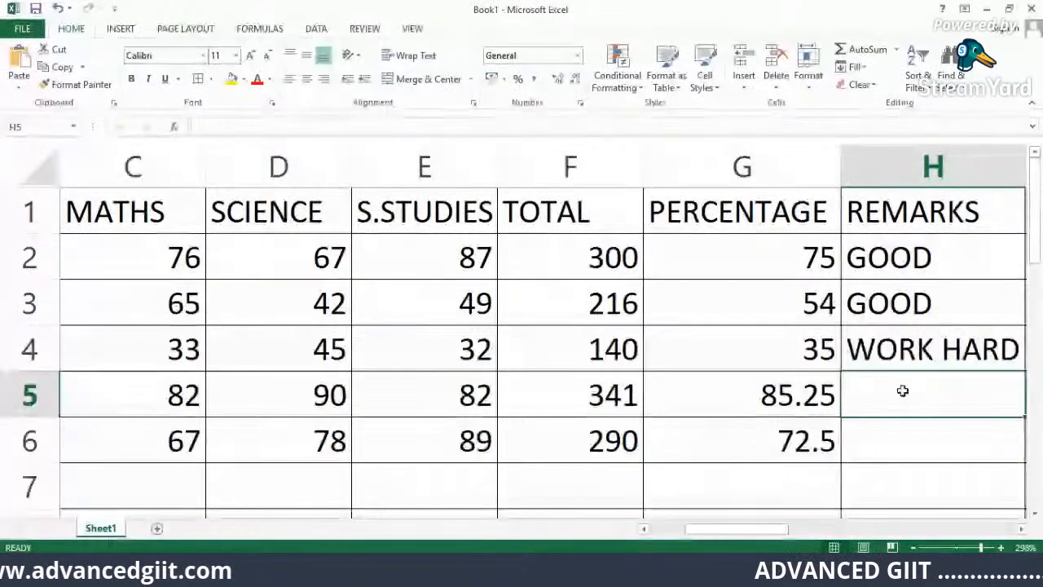
Try to enter the H5 remark formula as =IF(341<150","WORK HARD","GOOD"), using the number 341 instead of a cell reference.
text(=IF)
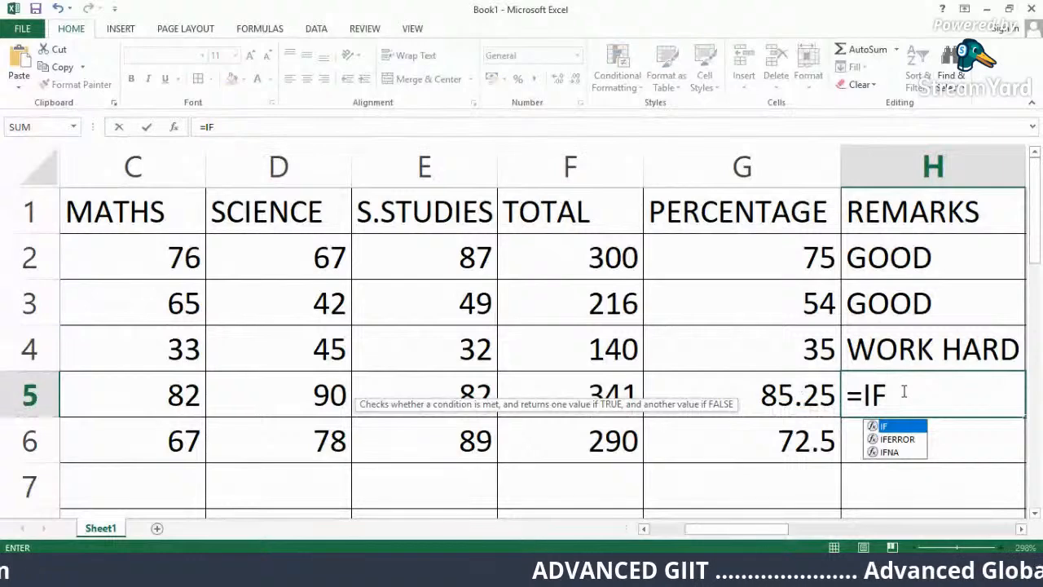
text(()
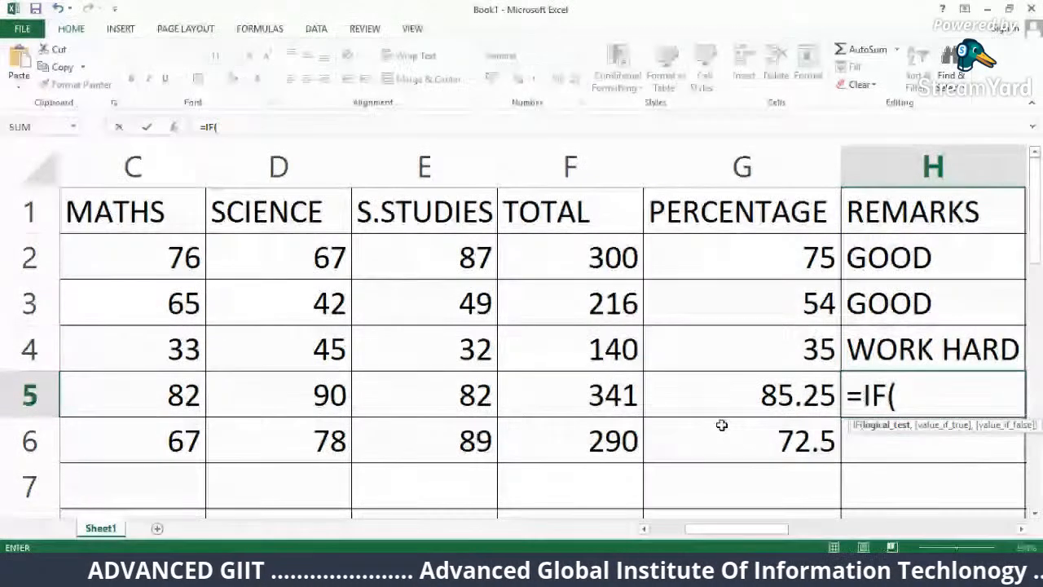
click(624, 397)
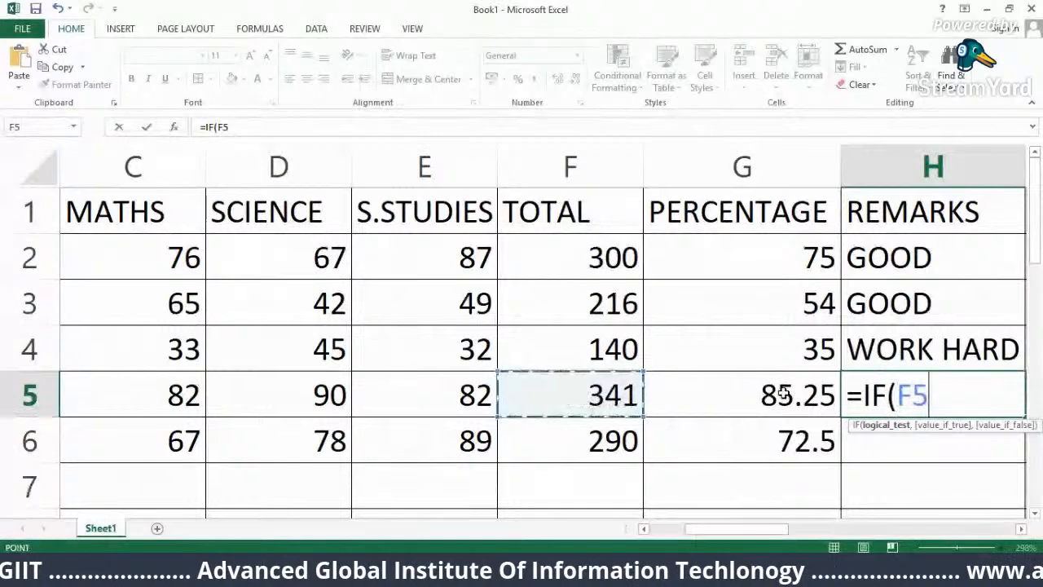
key(BackSpace)
key(BackSpace)
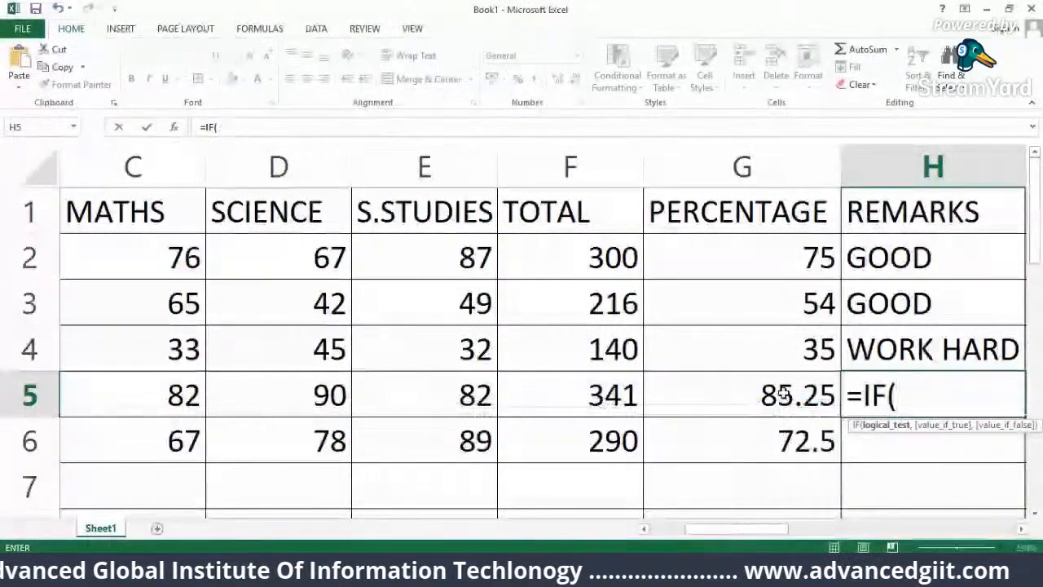
text(341)
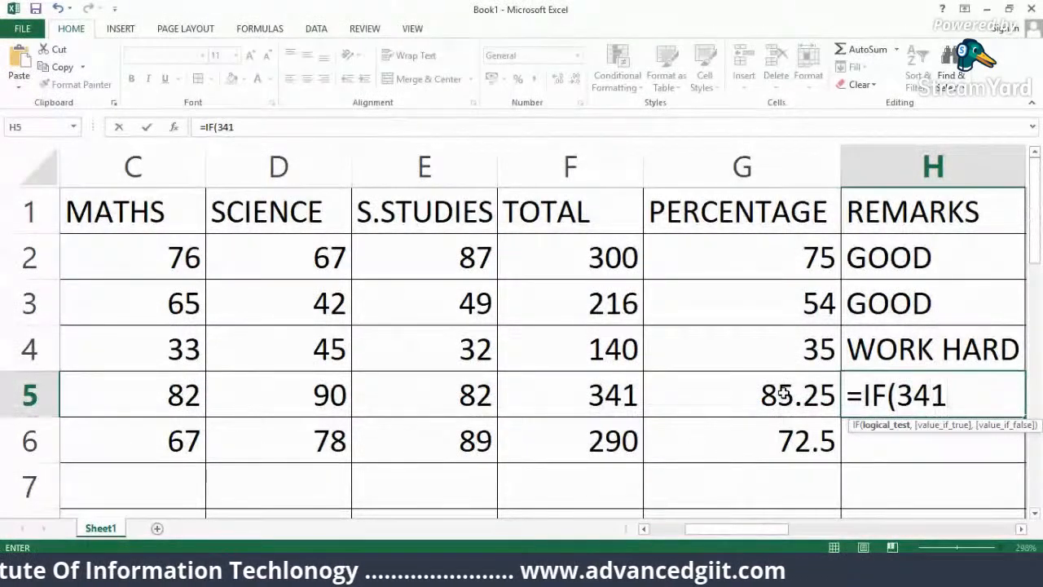
text(<150",)
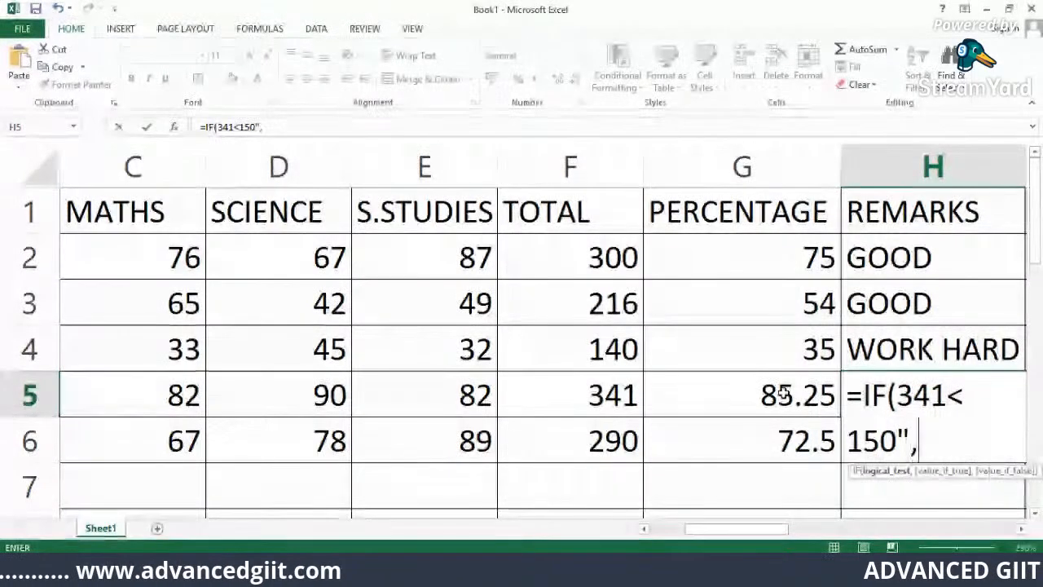
text("WOR)
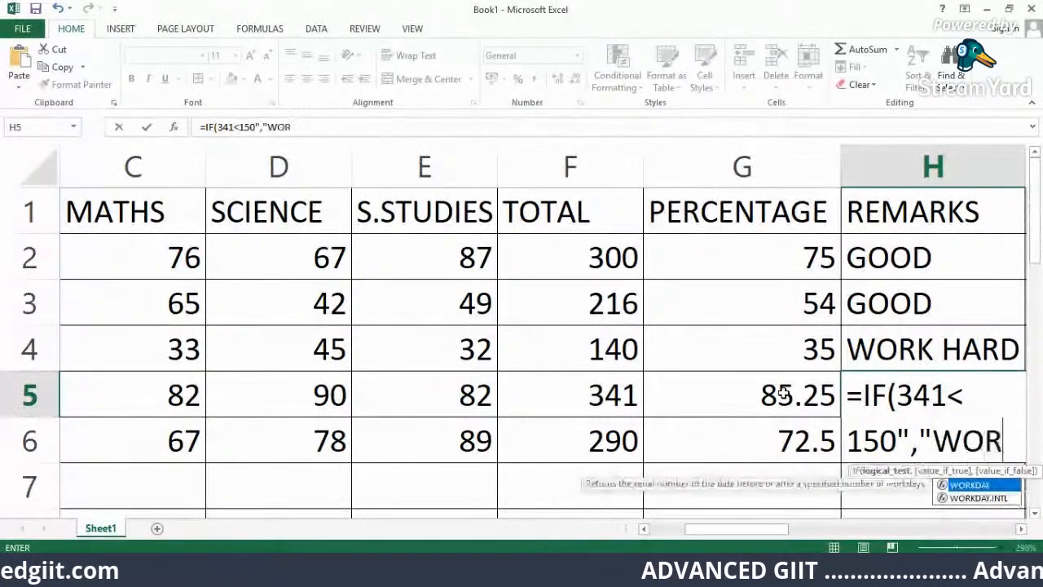
text(K HARD)
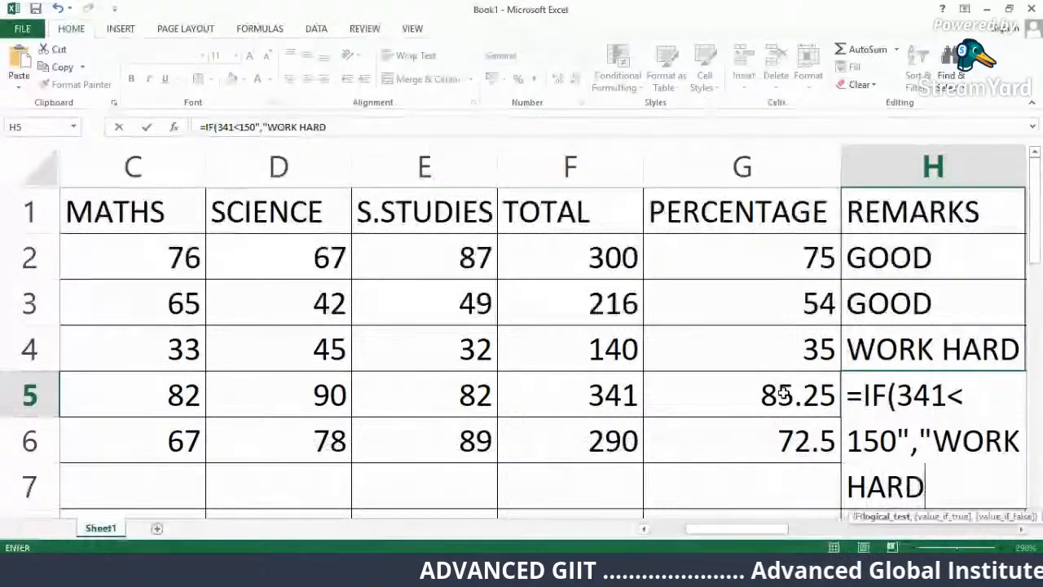
text(",G)
text("GOOD)
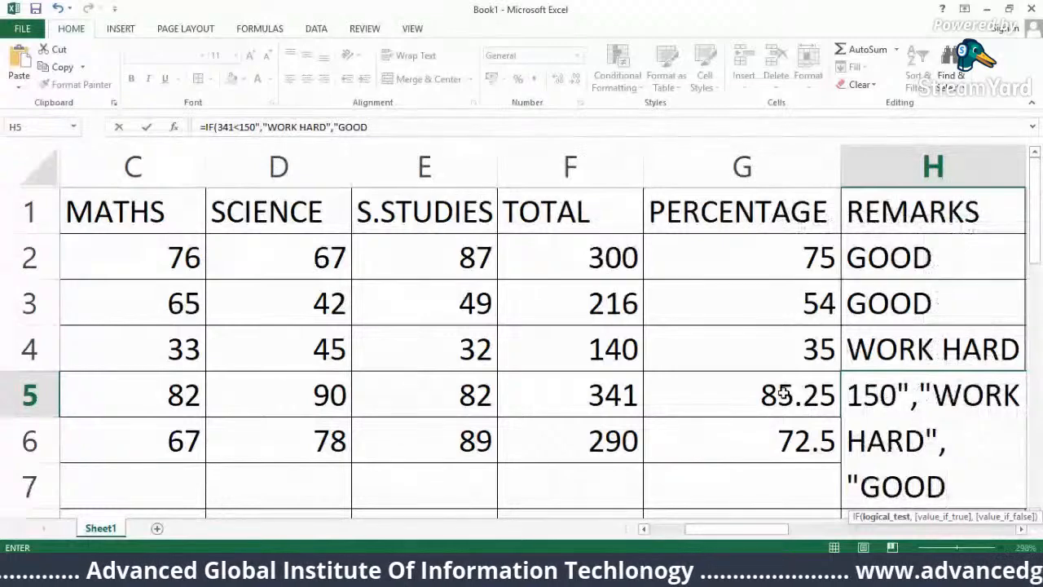
text("))
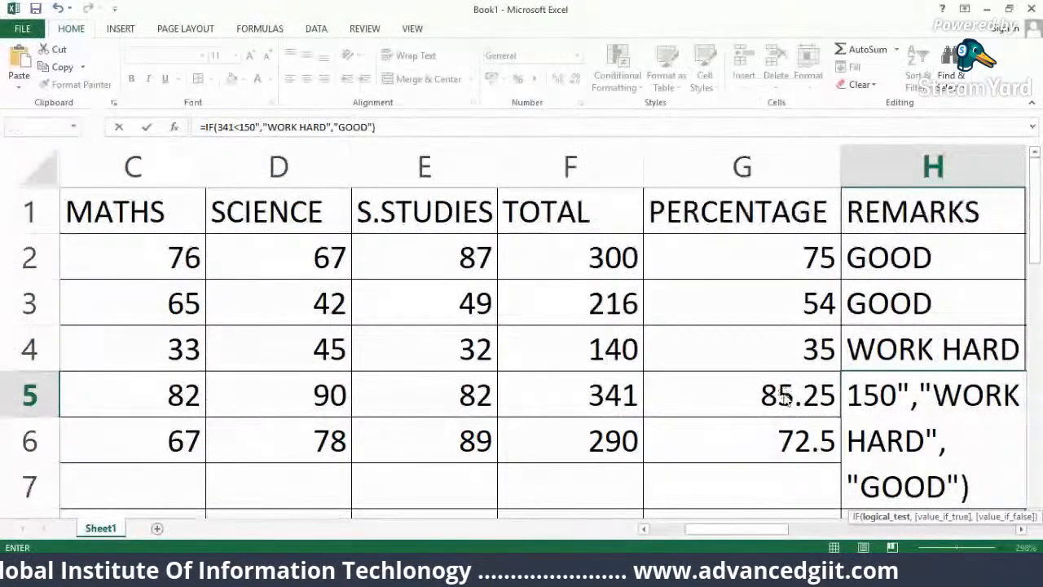
key(Return)
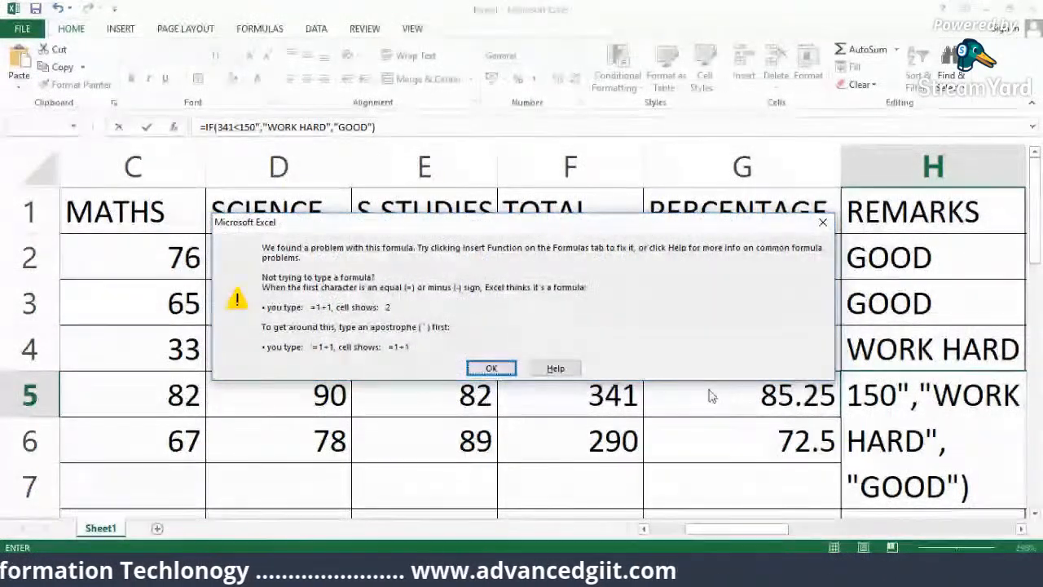
Correct the H5 formula to =IF(341<150,"WORK HARD","GOOD") by removing the stray quotation mark after 150, and enter it.
click(492, 369)
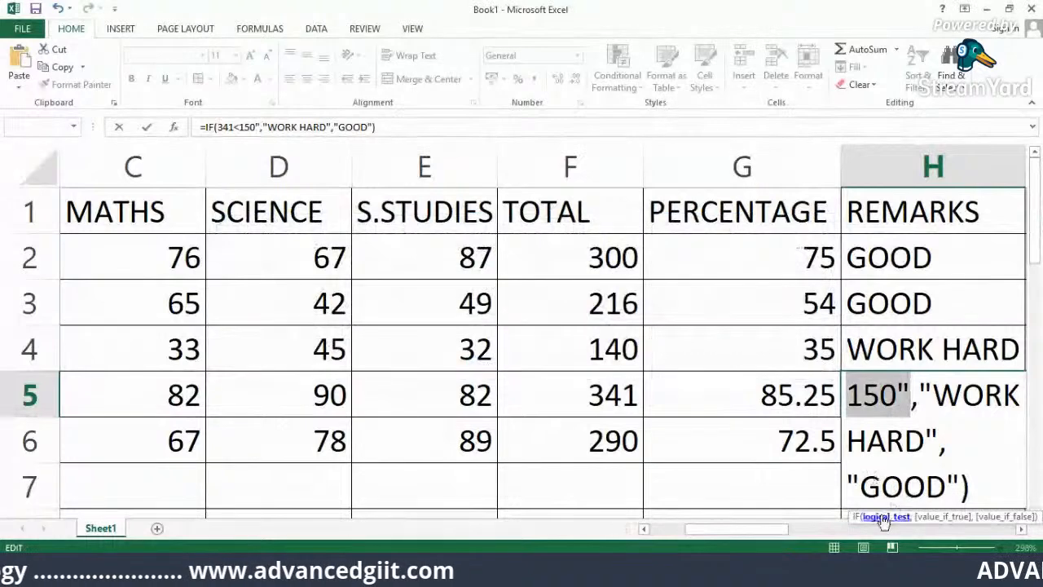
click(260, 126)
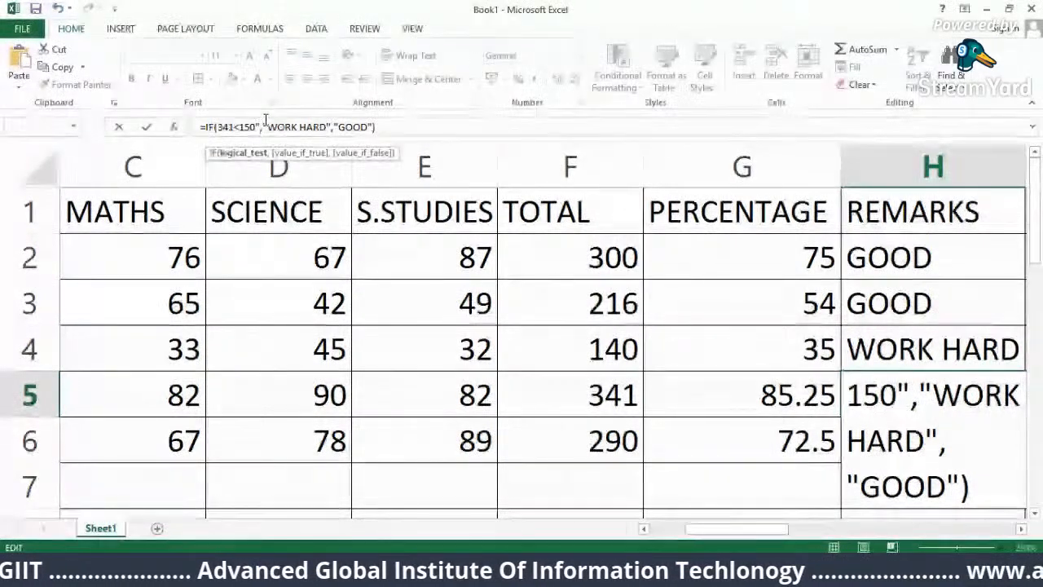
key(BackSpace)
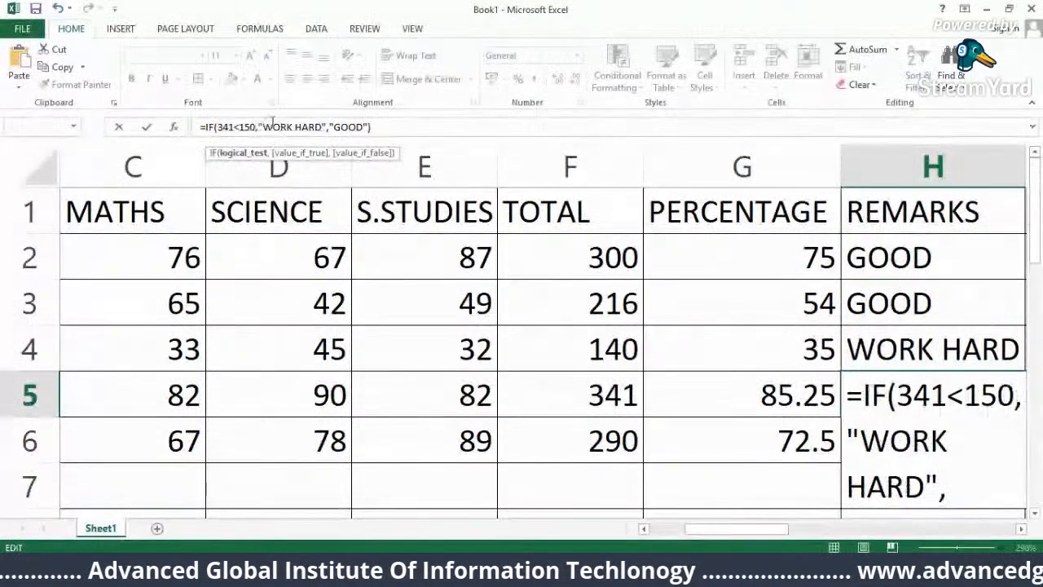
click(950, 484)
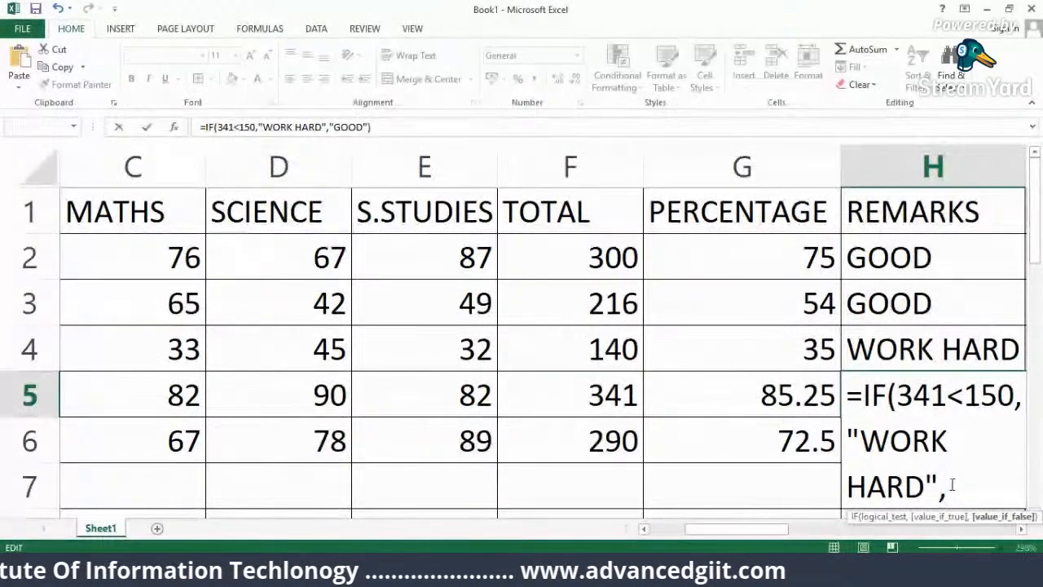
scroll(950, 484, down, 2)
scroll(950, 477, up, 2)
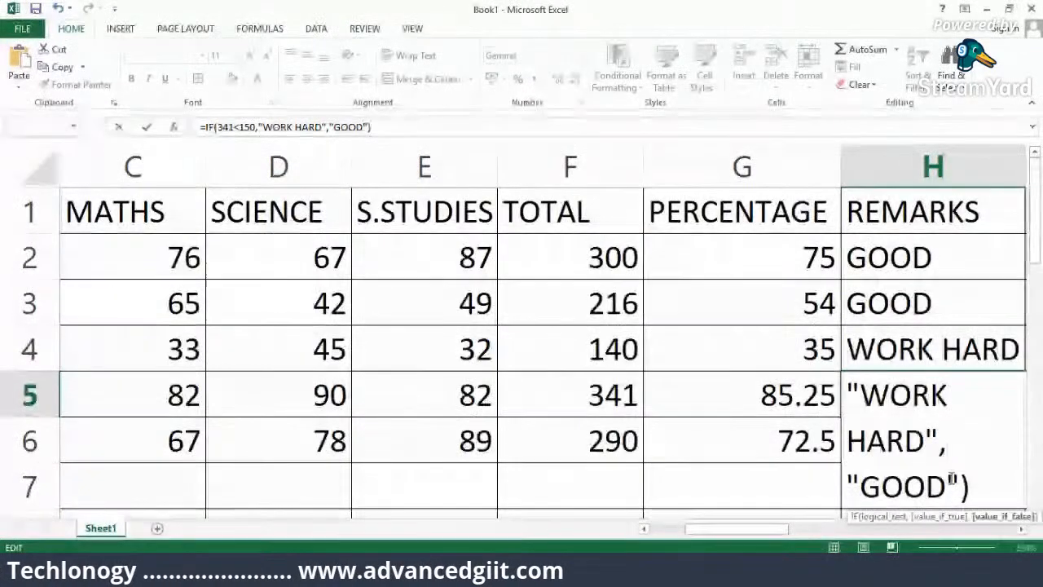
key(Return)
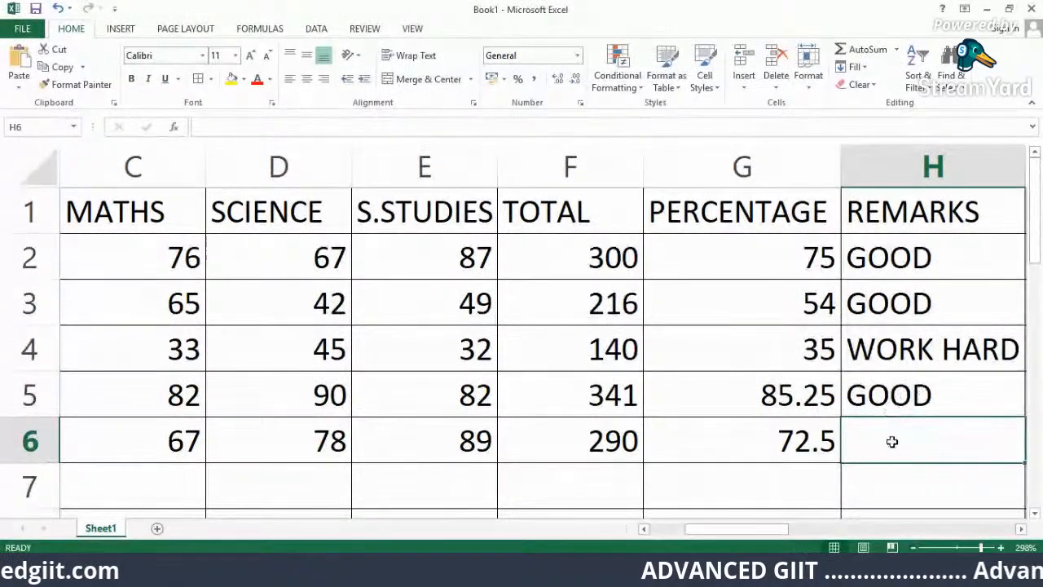
Enter the remark formula =IF(290<150,"WORK HARD","GOOD") in cell H6.
text(=)
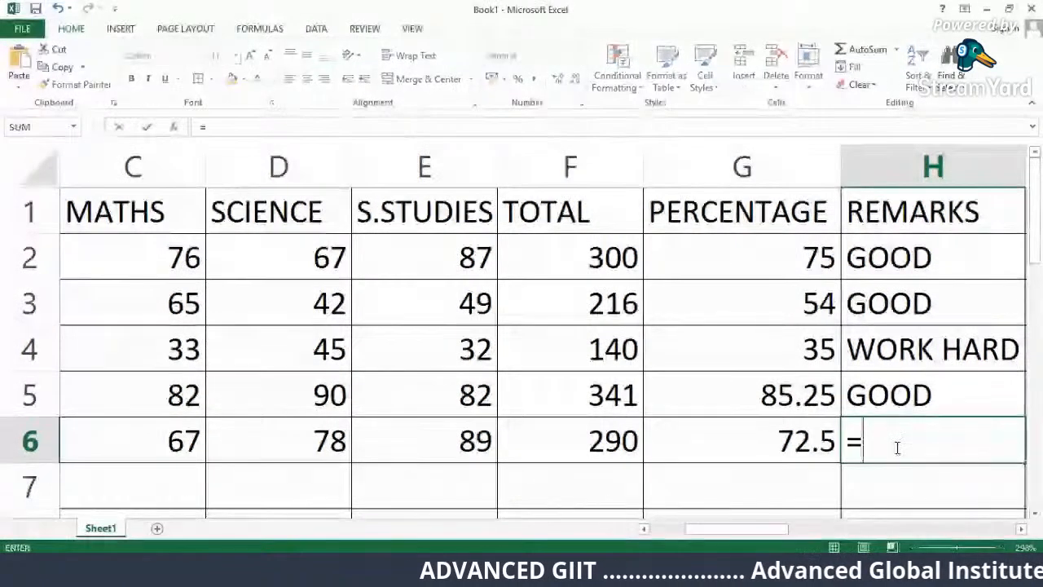
text(IF()
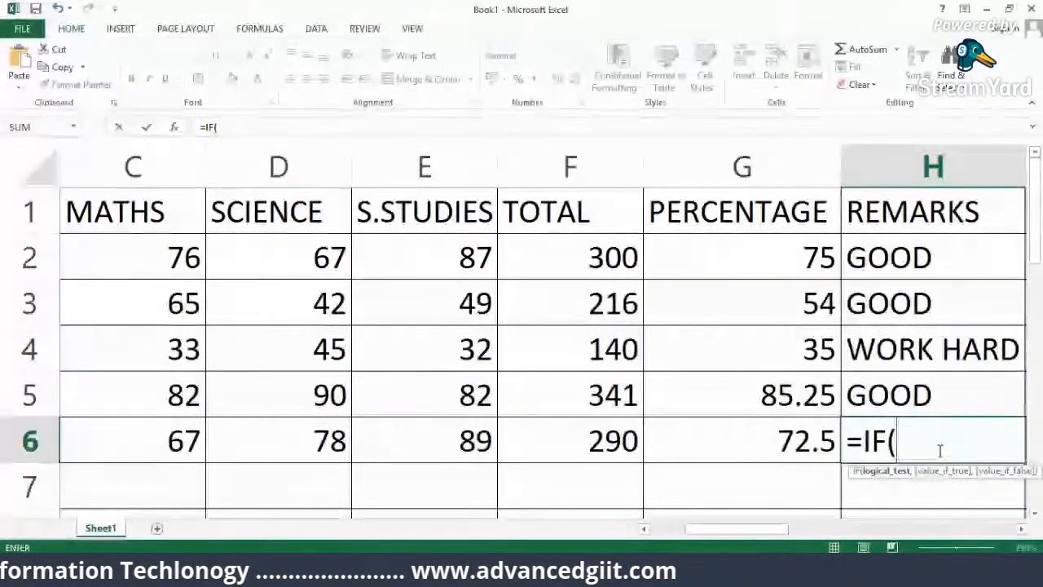
text(290)
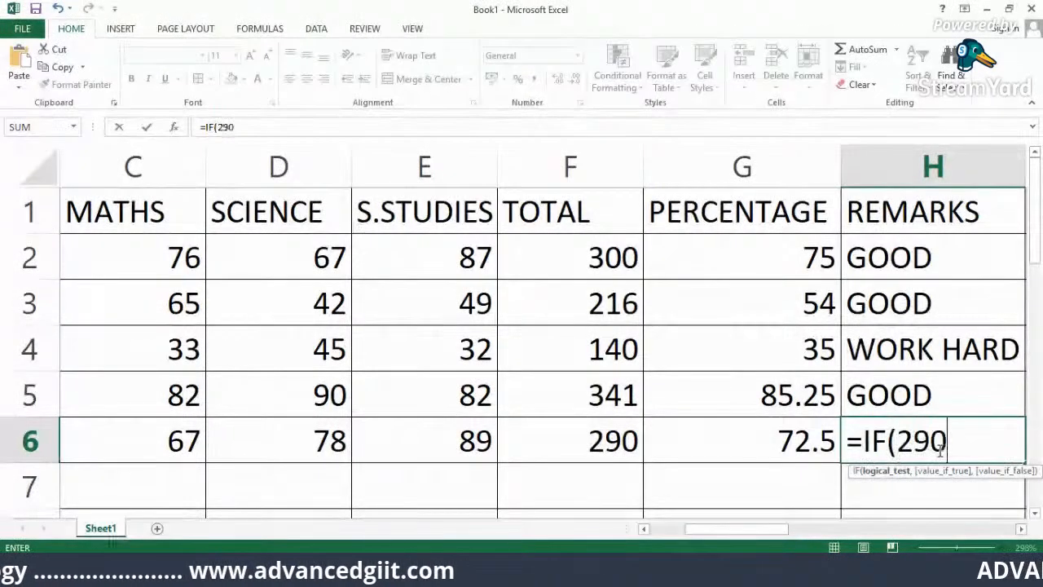
text(<15)
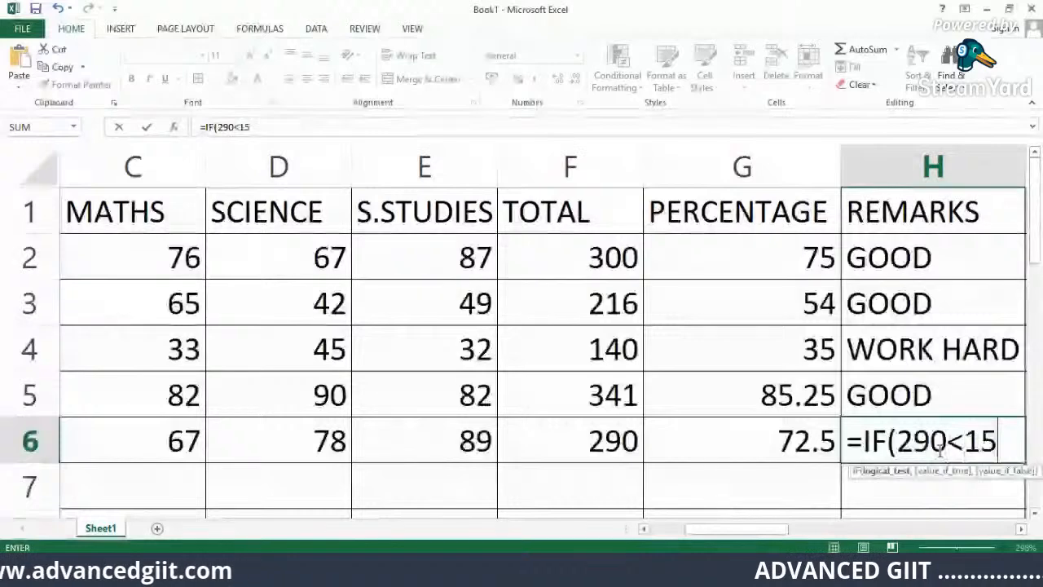
text(0,")
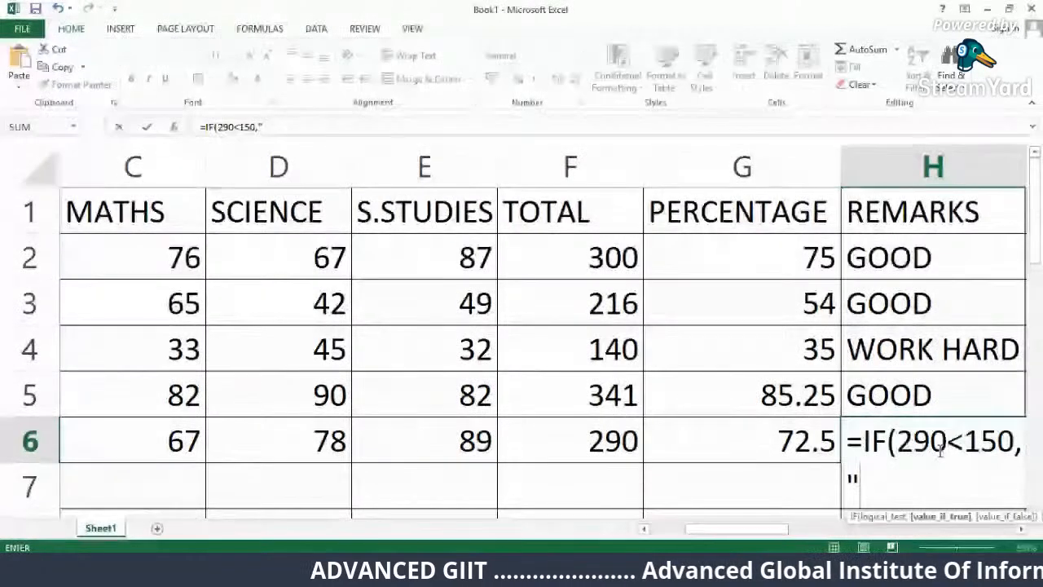
text(WORK)
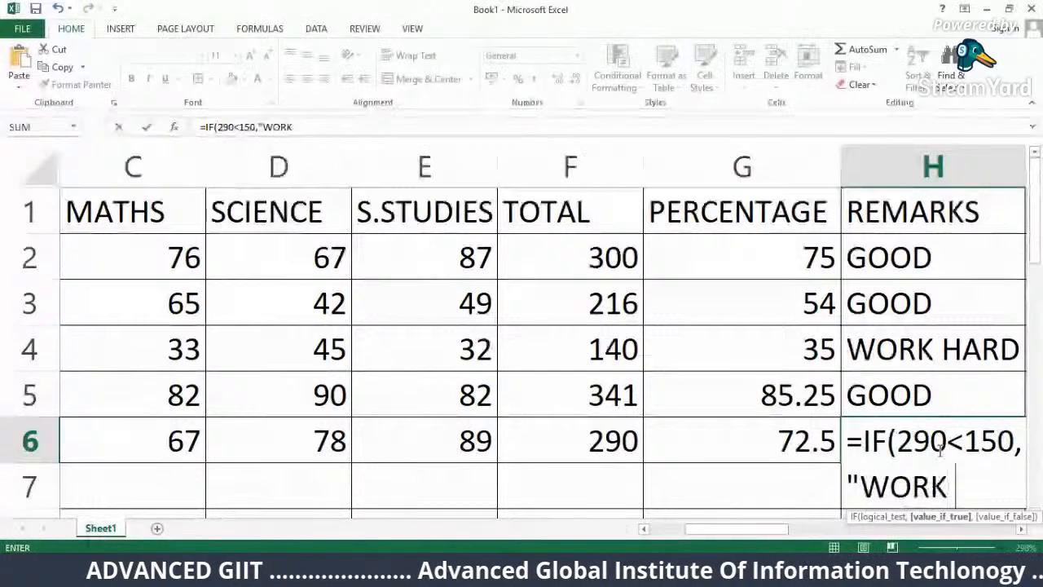
text( HARD,)
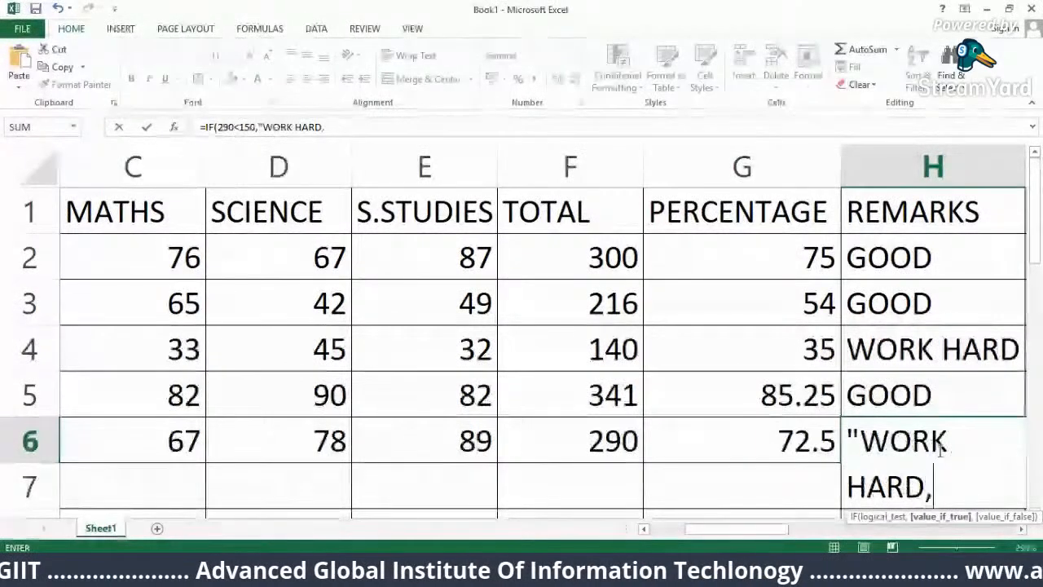
key(BackSpace)
text(",)
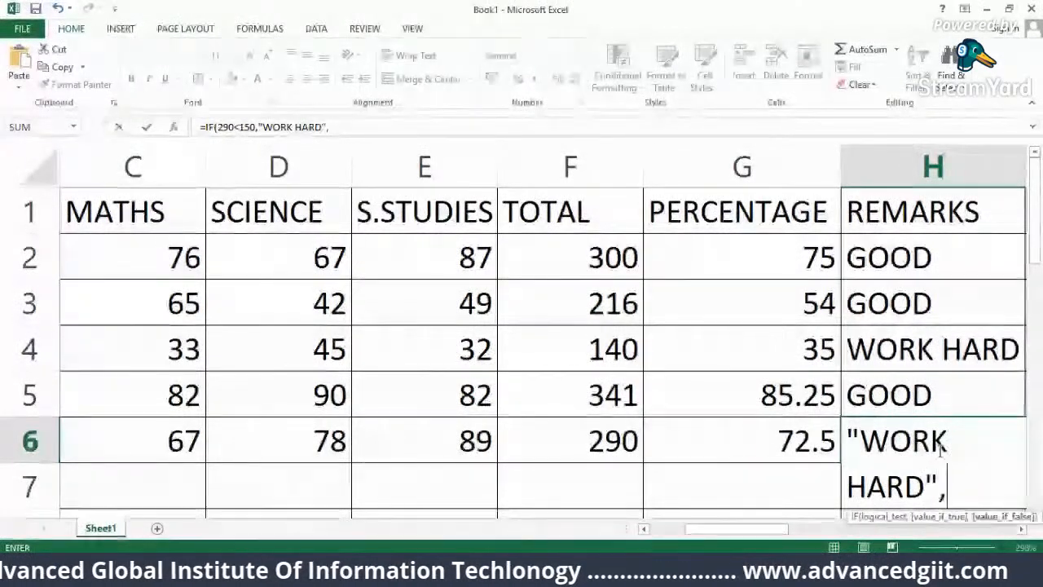
text("GOOD:)
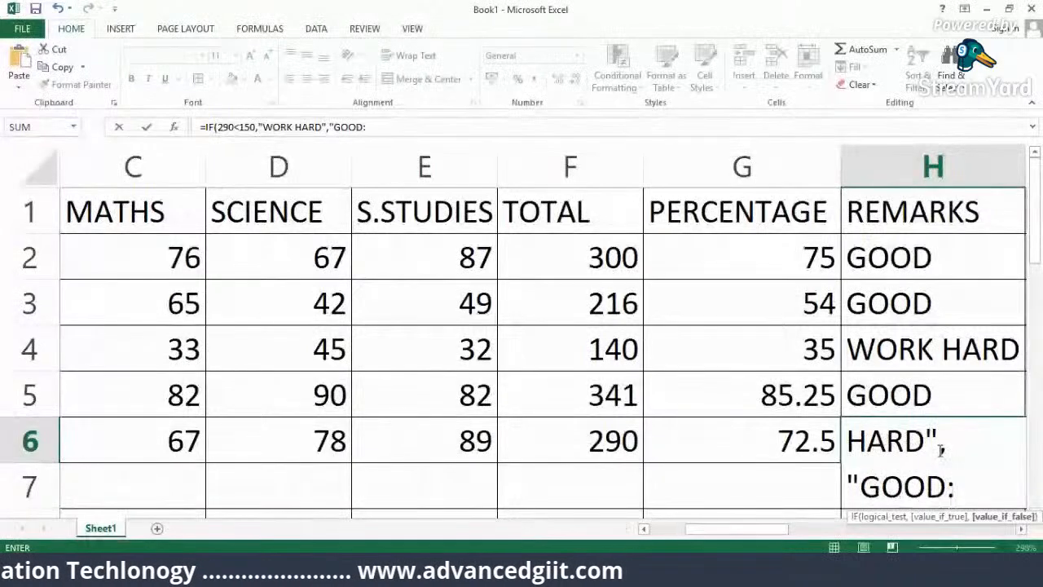
key(BackSpace)
text("))
key(Return)
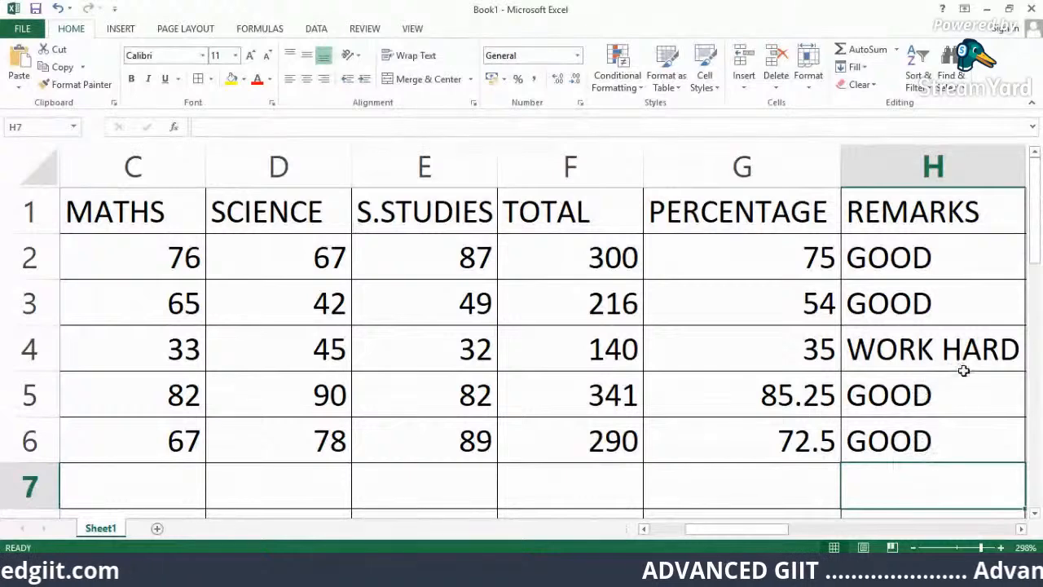
Clear the remark formulas from cells H3 through H6 and from H2, keeping the REMARKS heading.
drag(891, 306, 908, 425)
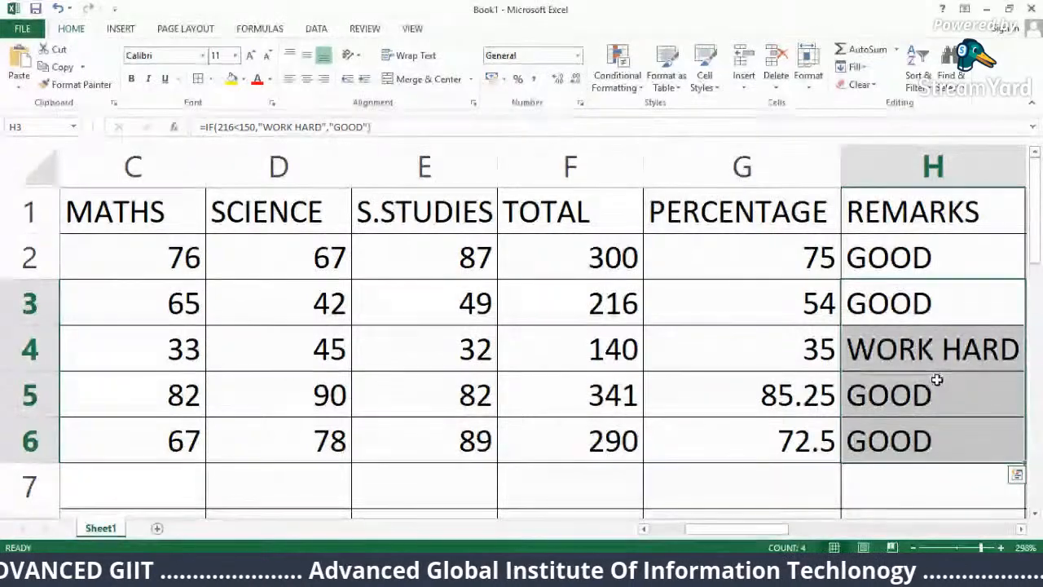
key(BackSpace)
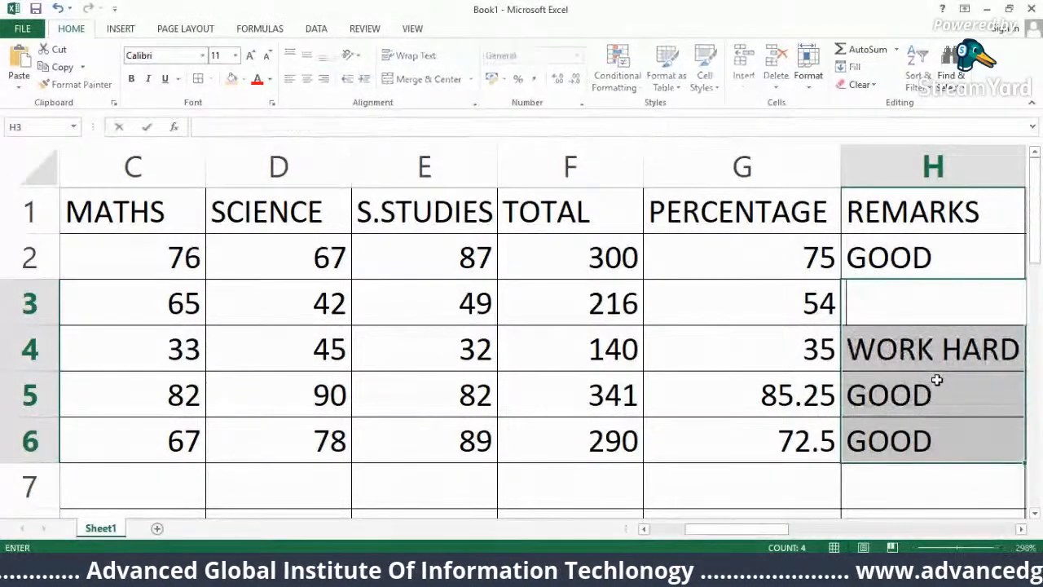
click(947, 473)
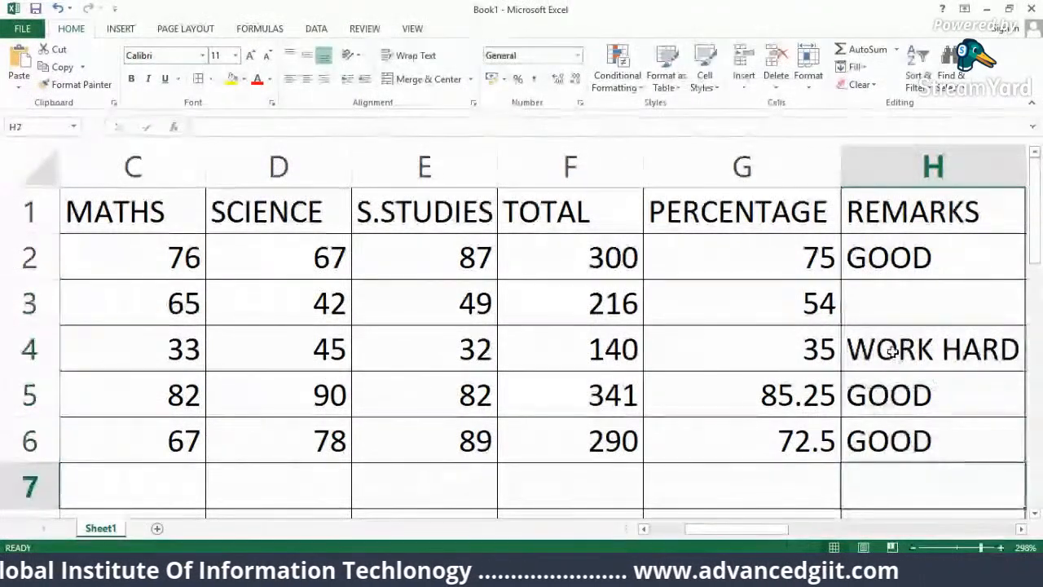
drag(894, 351, 899, 478)
key(BackSpace)
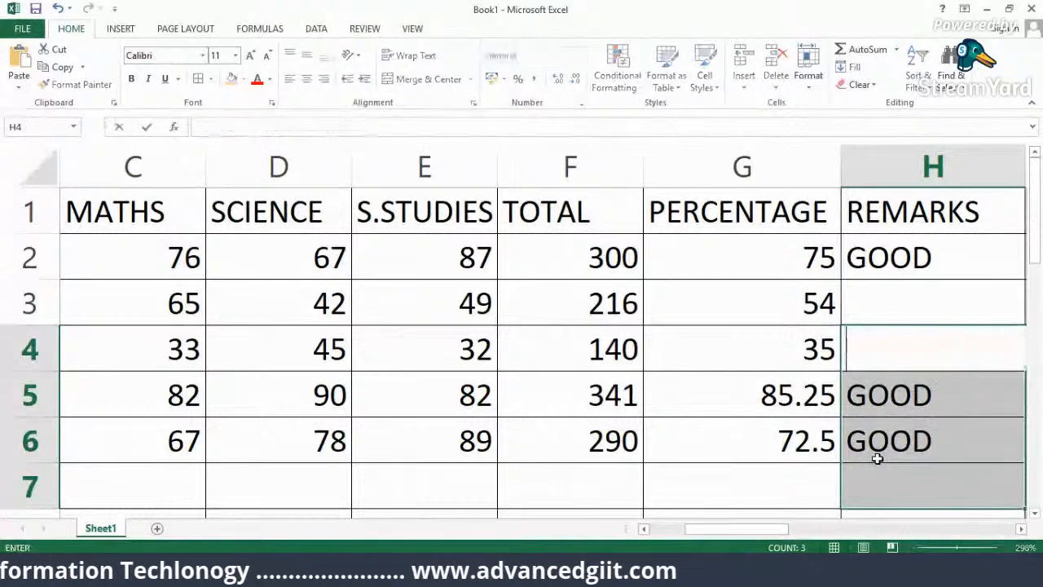
drag(889, 400, 899, 442)
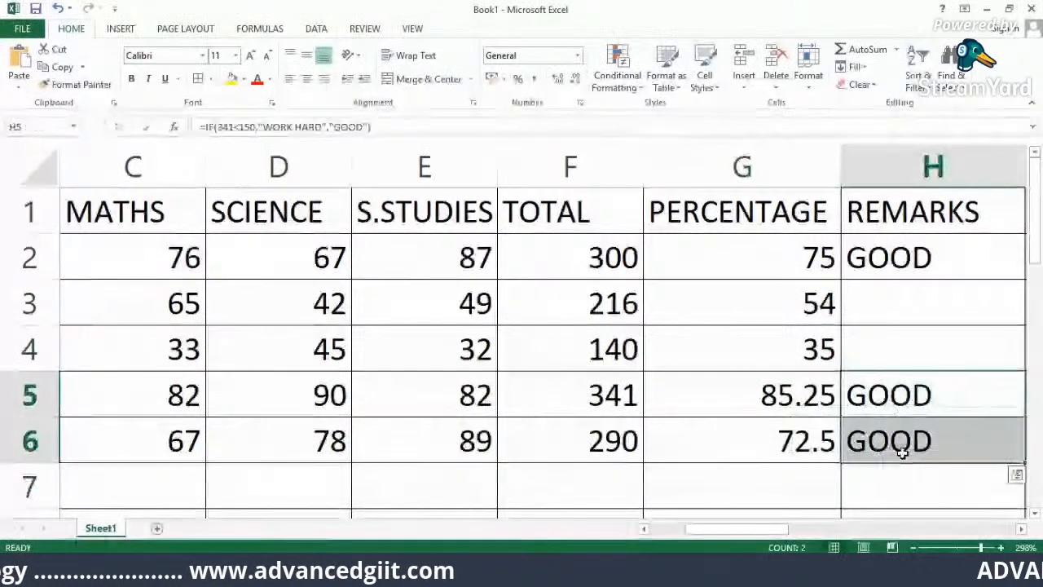
key(BackSpace)
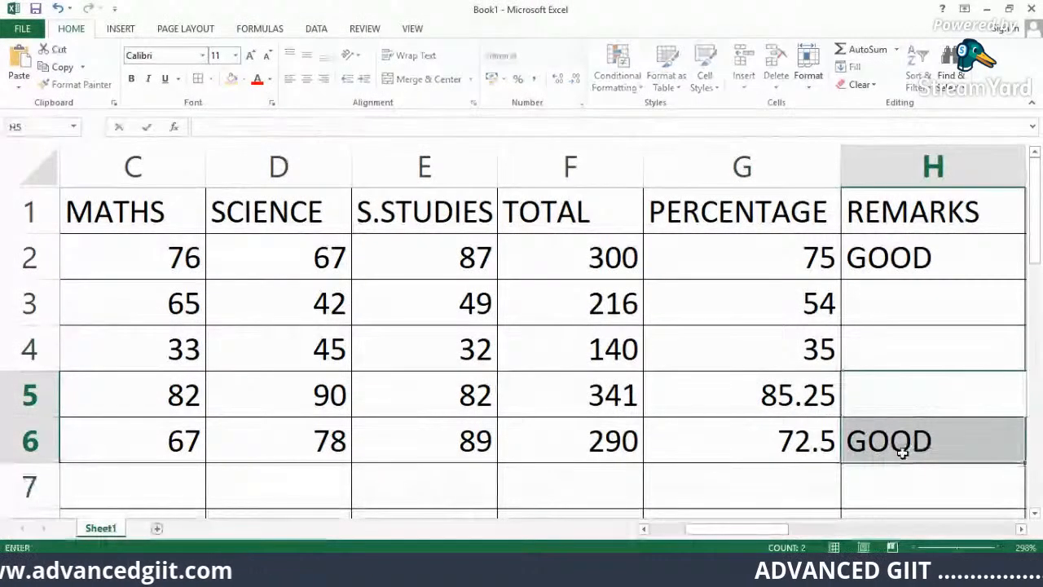
click(902, 453)
key(BackSpace)
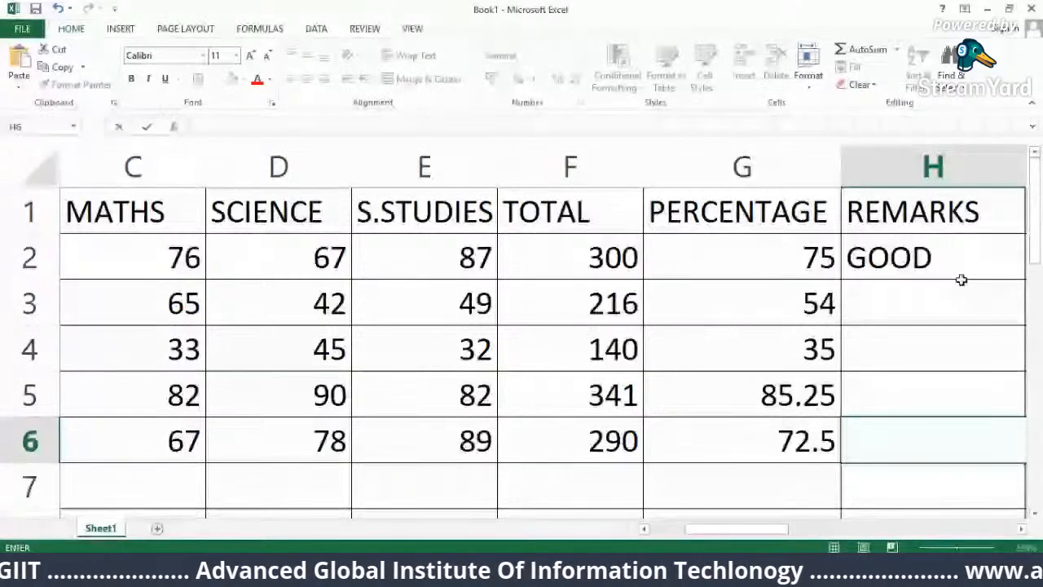
click(937, 261)
key(BackSpace)
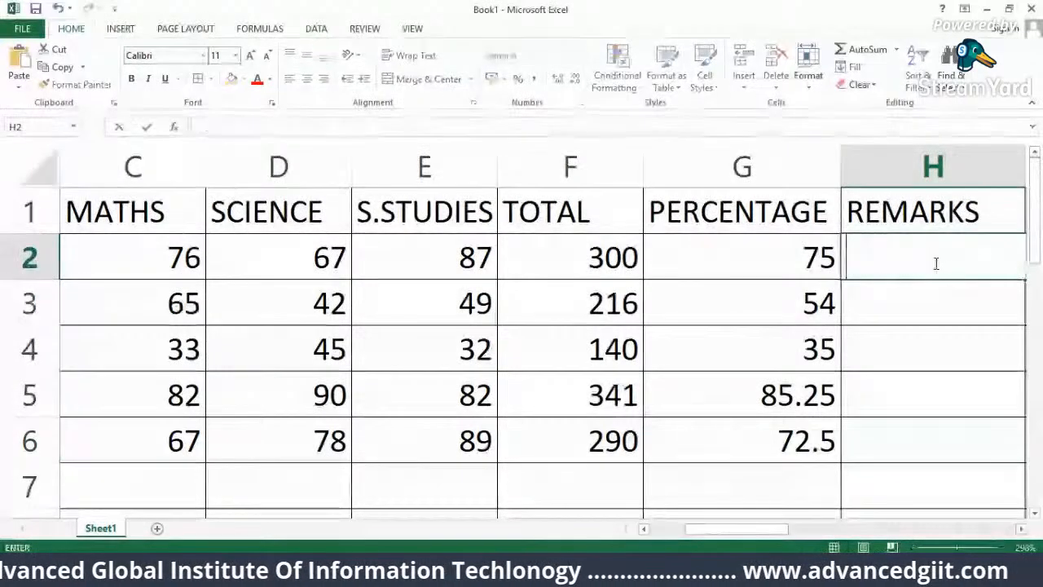
Enter the remark formula =IF(300<150,"WORK HARD","GOOD") in cell H2.
text(=IF)
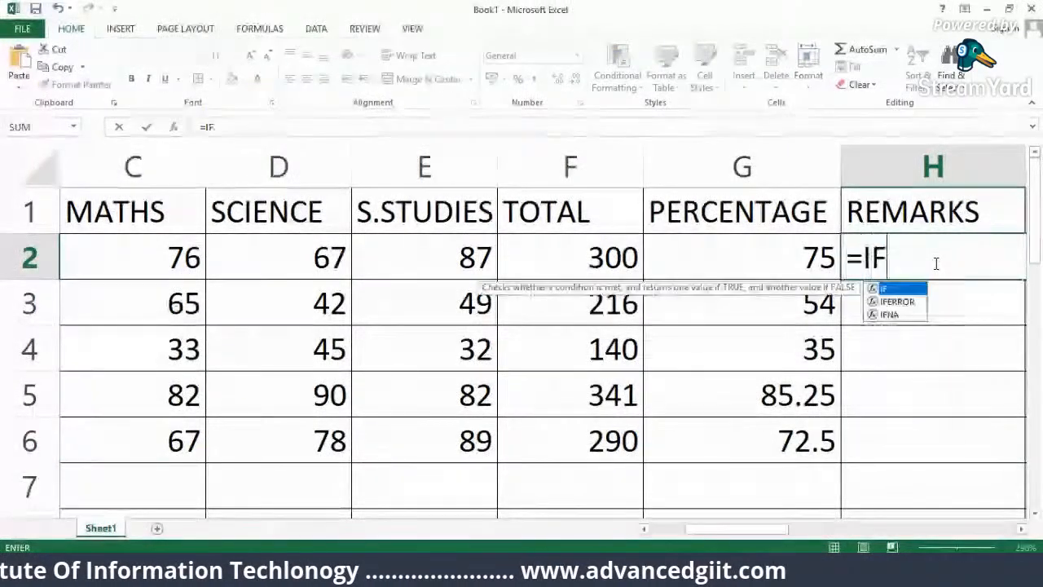
text(()
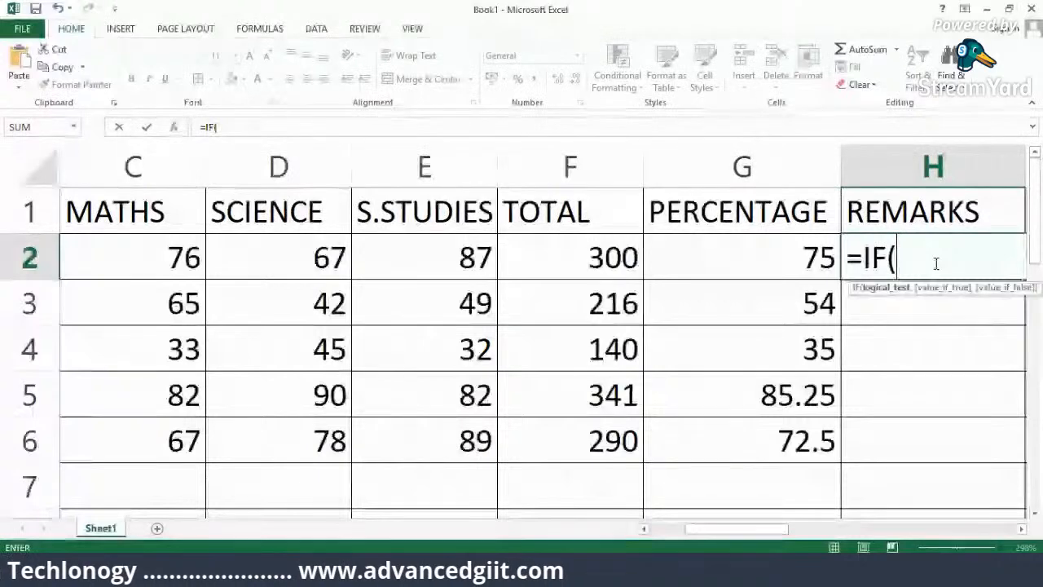
text(300)
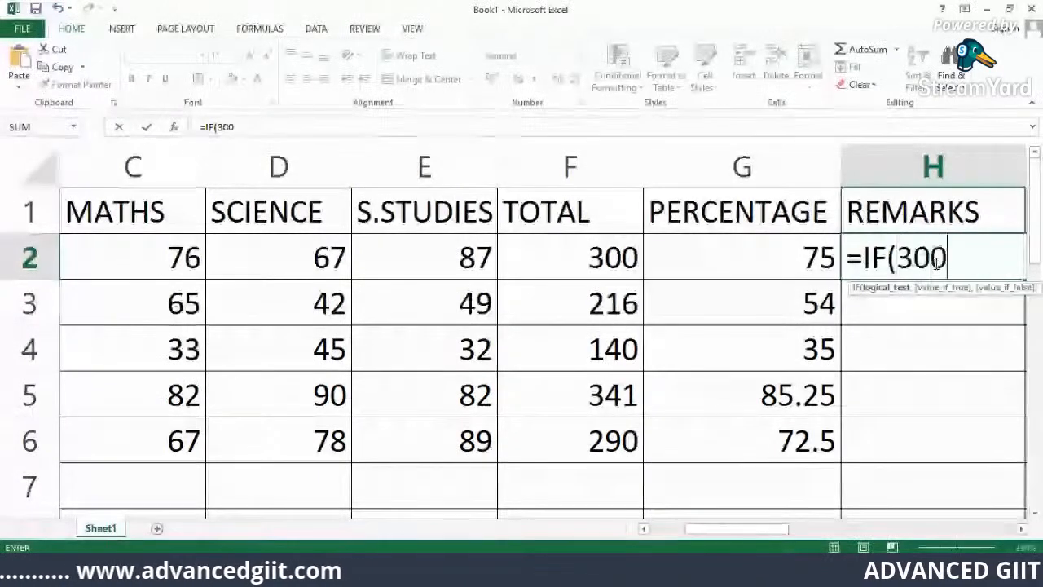
text(<1)
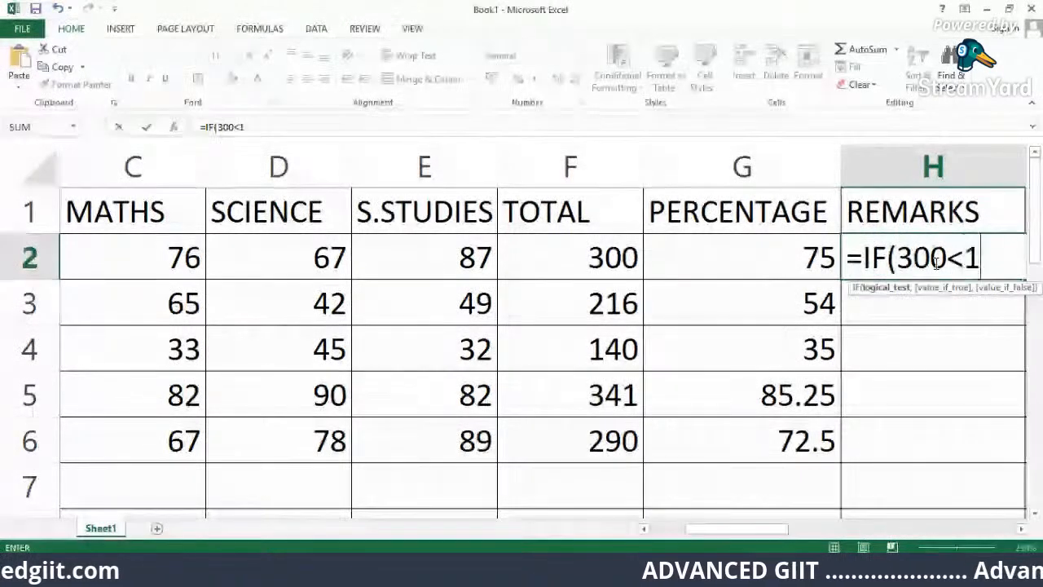
text(50,"W)
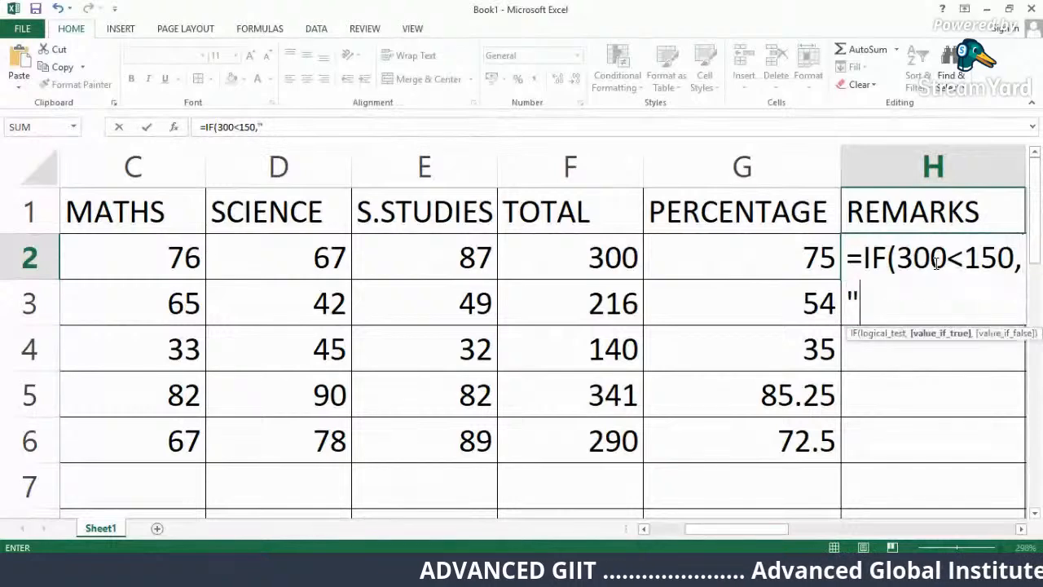
text(ORK HARD","GOOD")
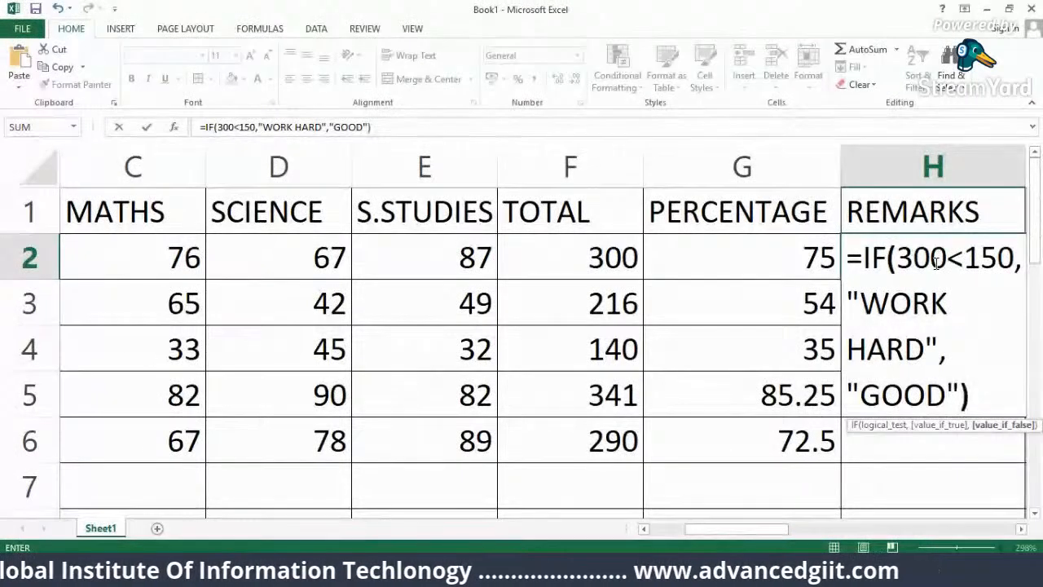
text())
key(Return)
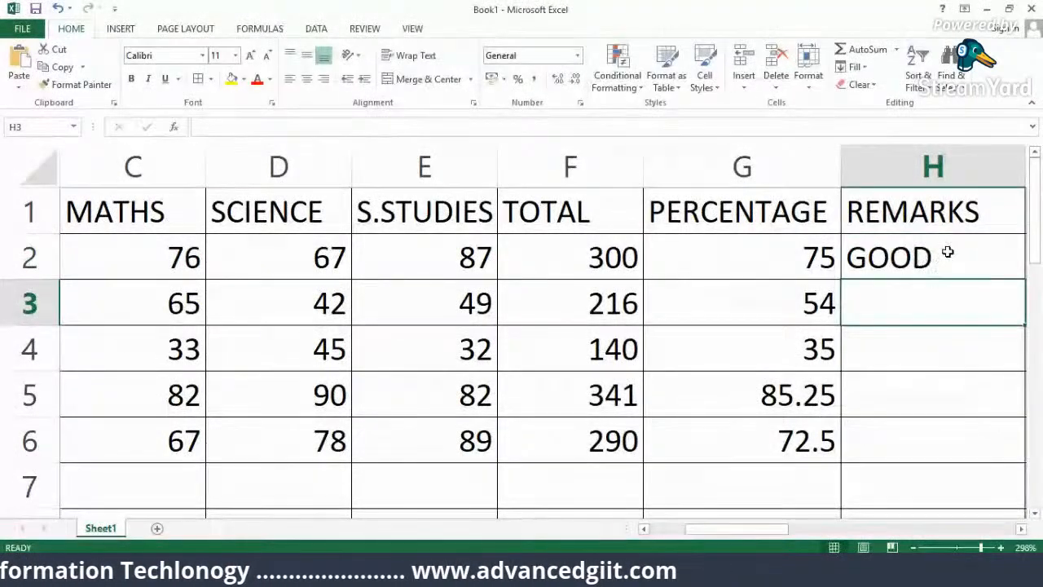
Fill the remark formula from H2 down through cell H6.
click(948, 252)
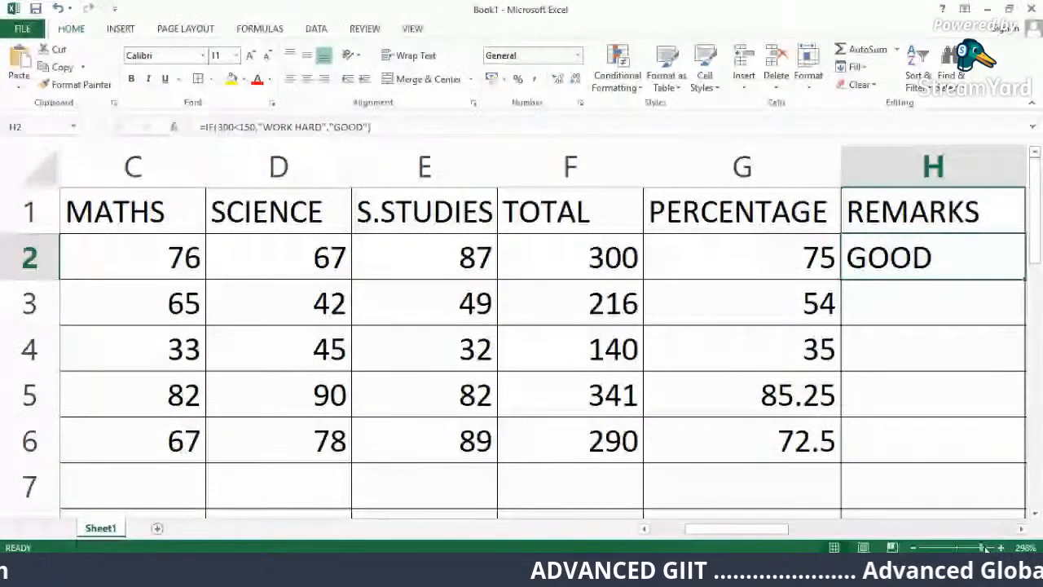
drag(981, 547, 987, 547)
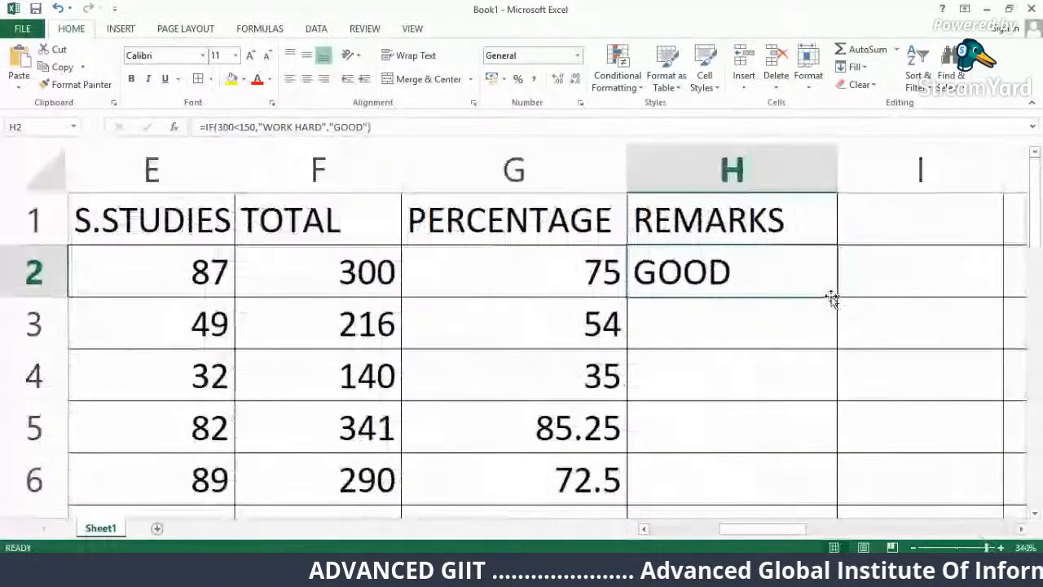
drag(837, 295, 819, 494)
click(862, 361)
scroll(794, 390, down, 1)
scroll(794, 390, up, 1)
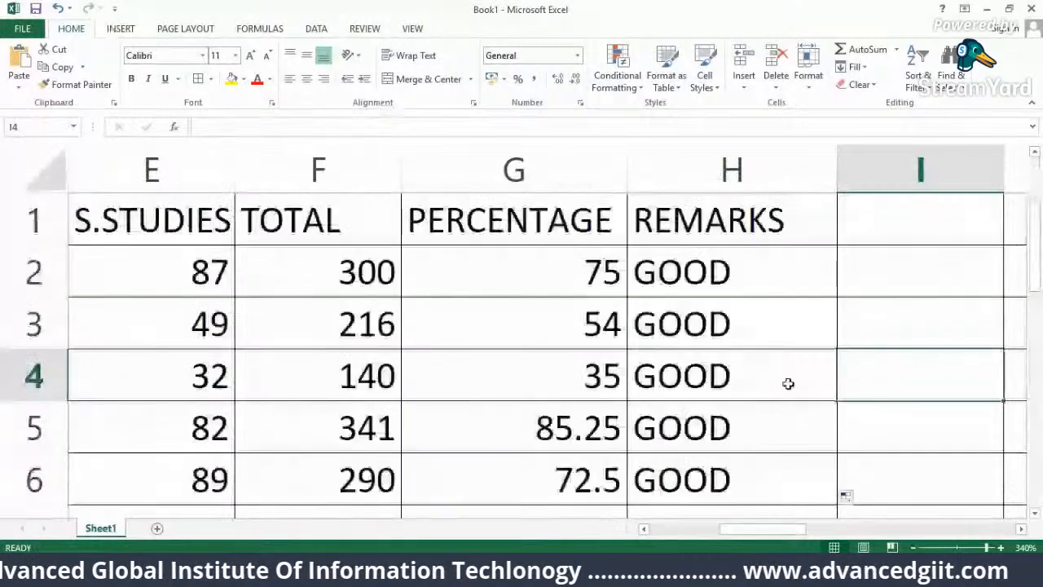
Clear the filled remark formulas from cells H3 through H6, keeping the one in H2.
key(Left)
key(Up)
click(759, 373)
click(744, 289)
drag(732, 319, 757, 473)
key(BackSpace)
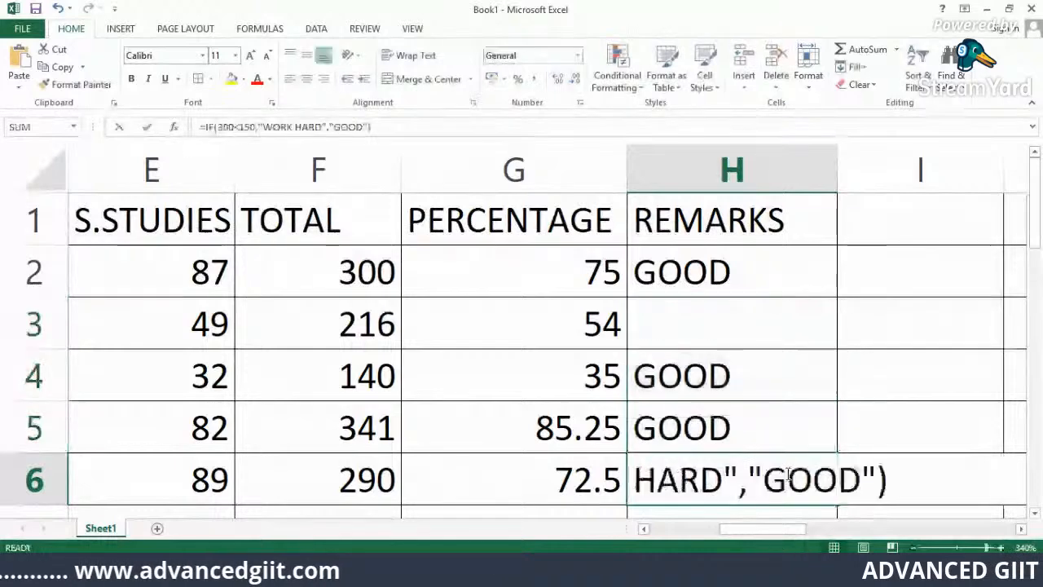
click(727, 384)
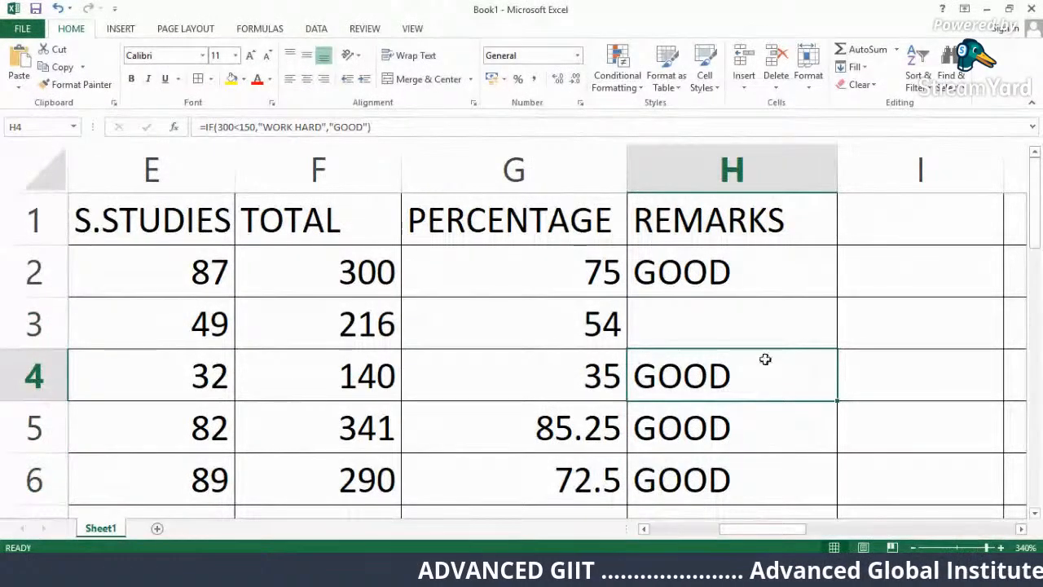
click(864, 381)
drag(757, 375, 772, 477)
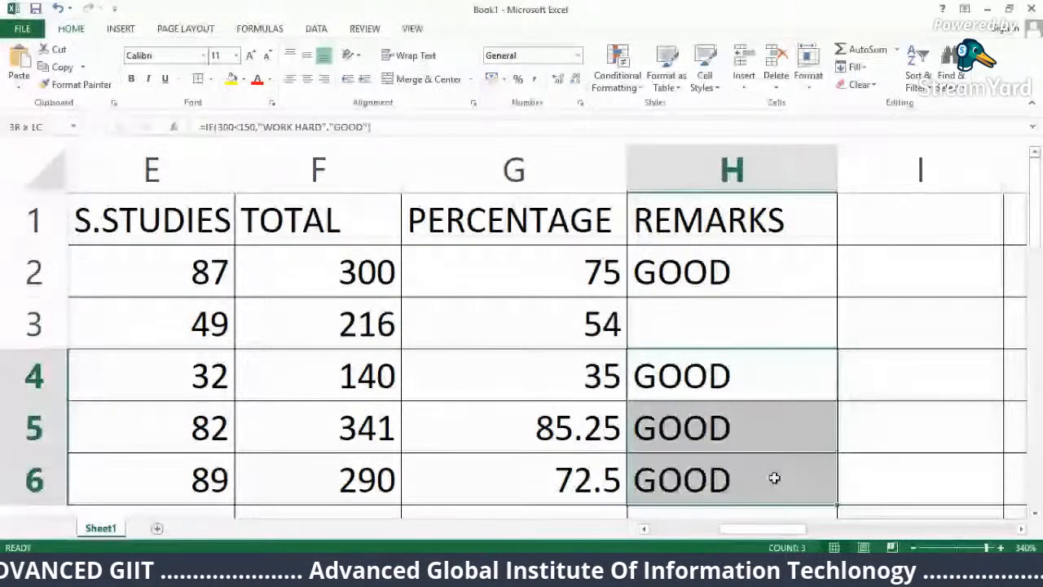
key(Delete)
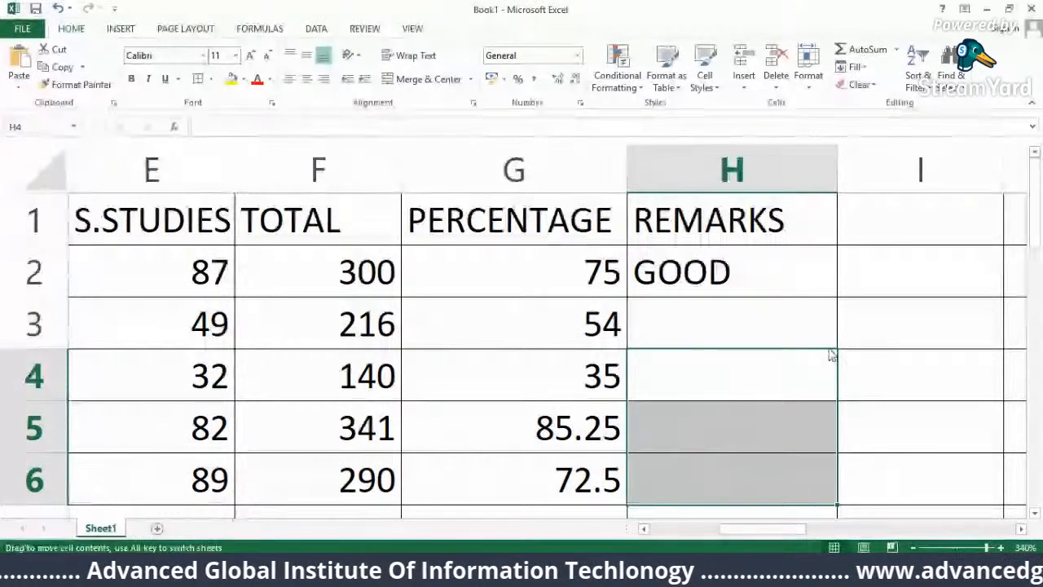
Undo the recent clearing and filling in the REMARKS column back to each row's own IF formula in H2 through H6.
click(852, 276)
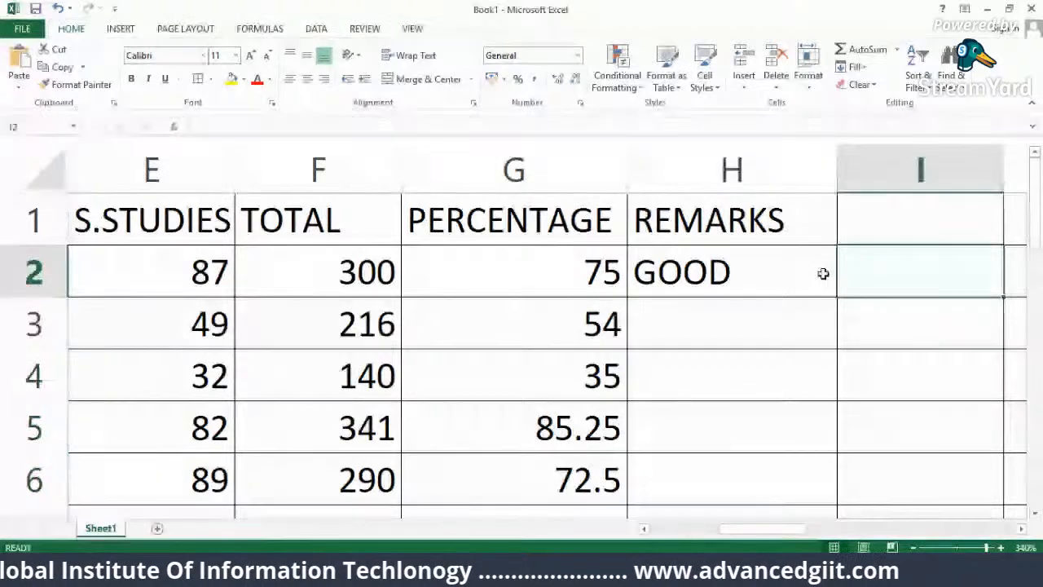
click(823, 285)
key(ctrl+c)
scroll(821, 288, down, 1)
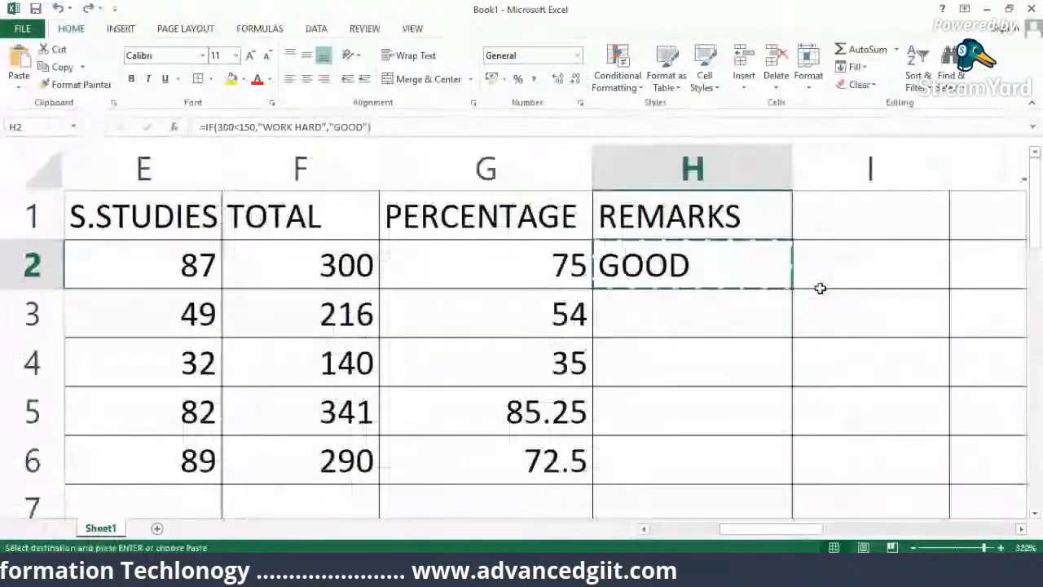
scroll(821, 288, down, 1)
key(ctrl+z)
key(ctrl+z)
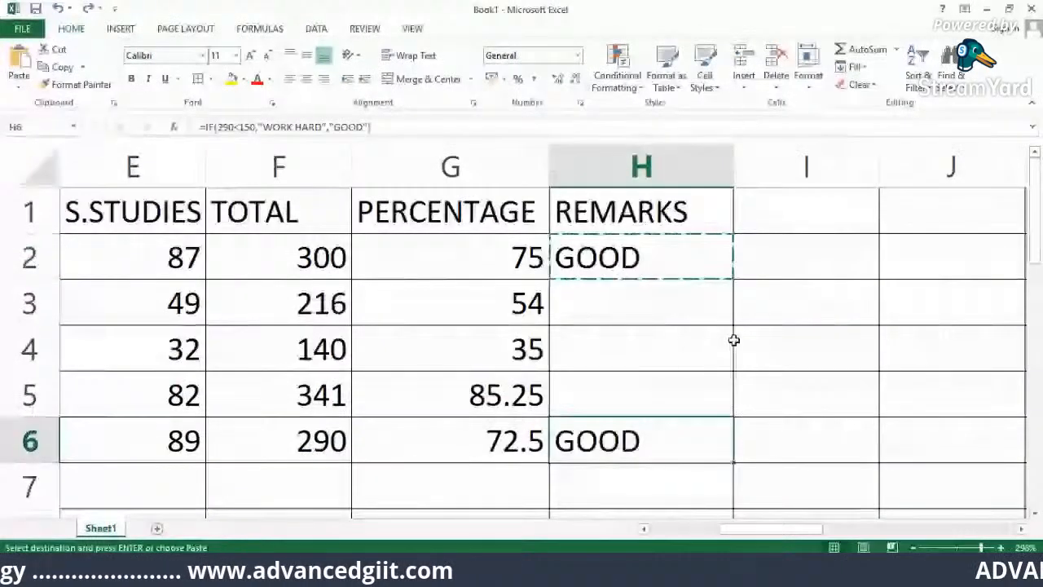
key(ctrl+z)
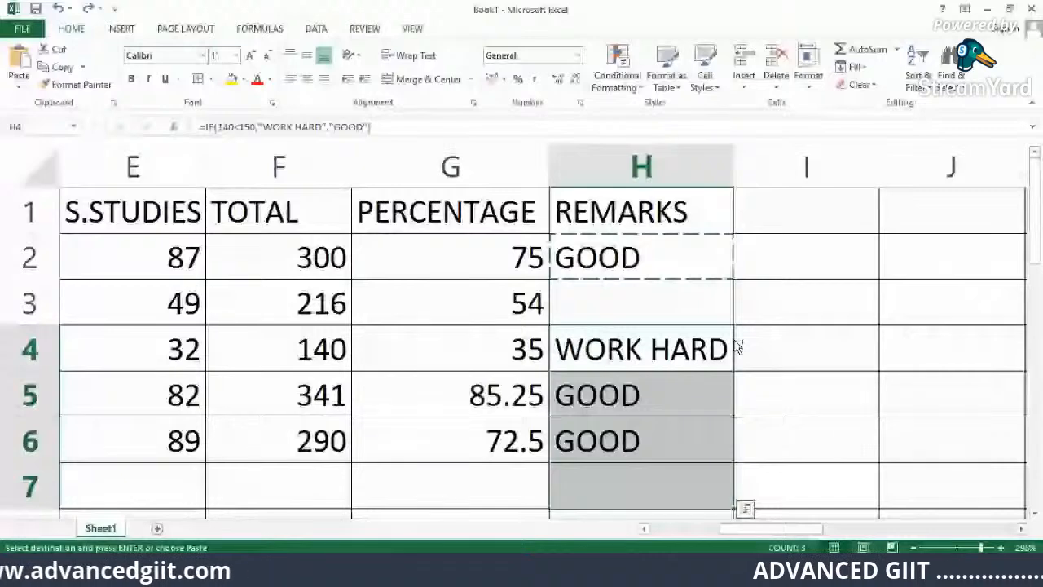
key(ctrl+z)
double_click(699, 259)
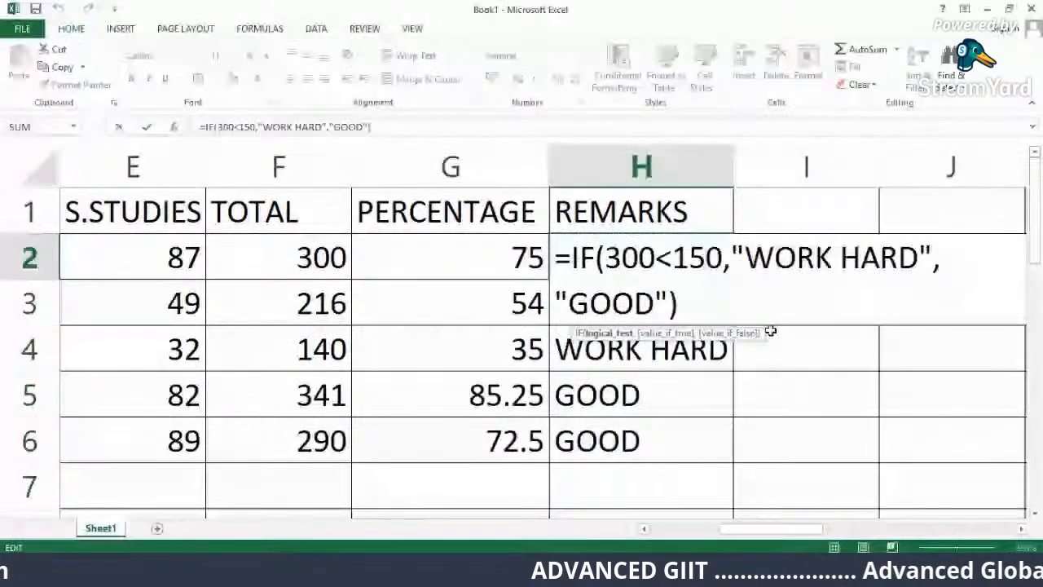
click(702, 304)
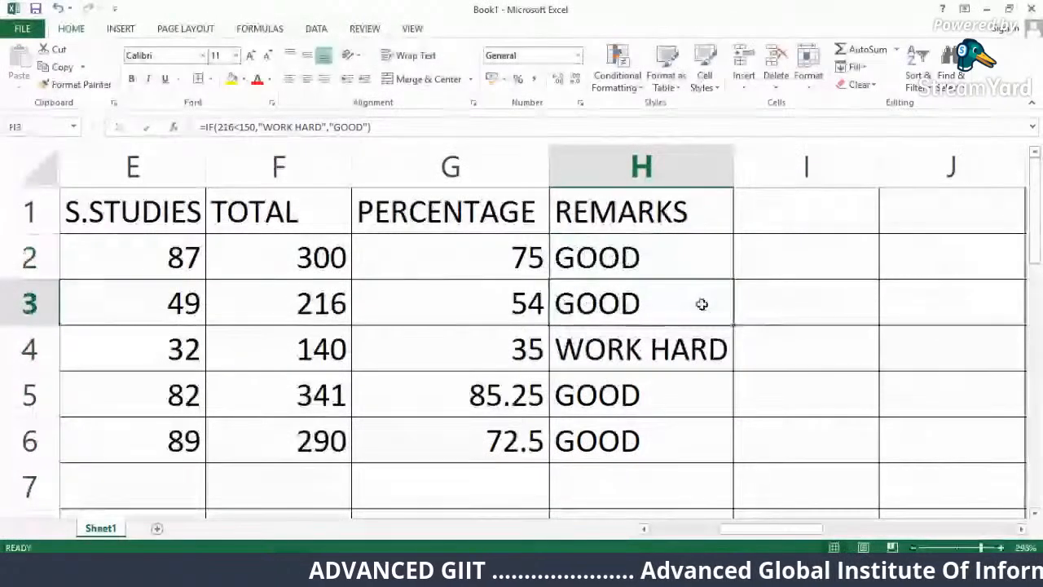
Clear the individual remark formulas from cells H3 through H6, leaving H2 in place.
click(756, 331)
click(693, 305)
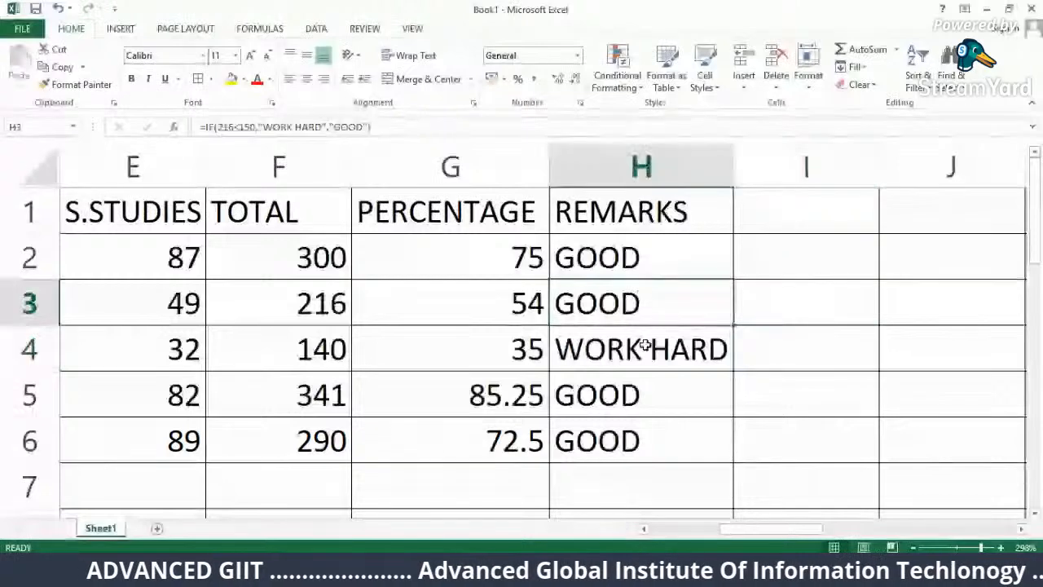
drag(733, 324, 660, 431)
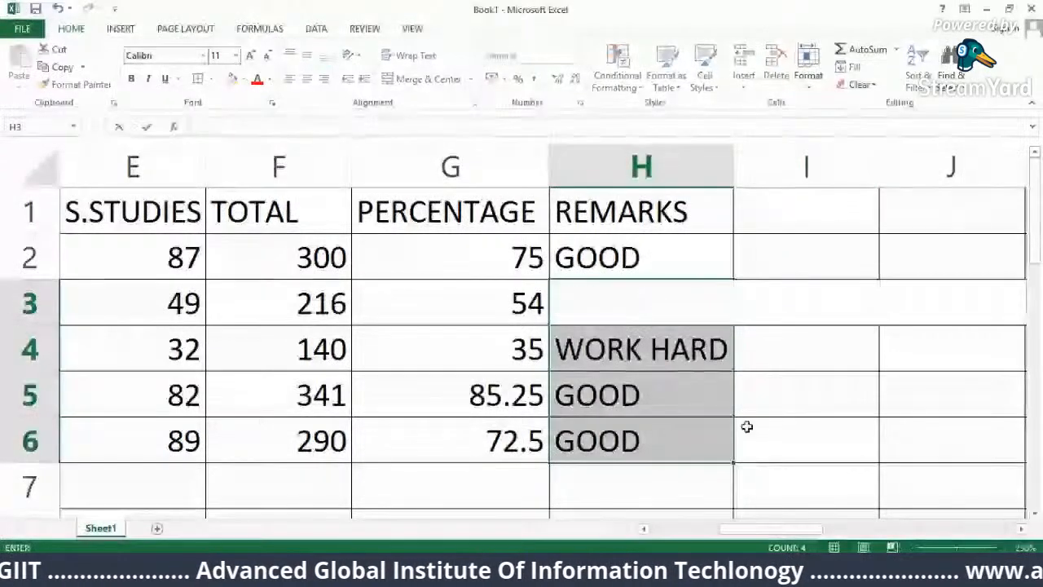
click(754, 430)
click(798, 345)
click(652, 359)
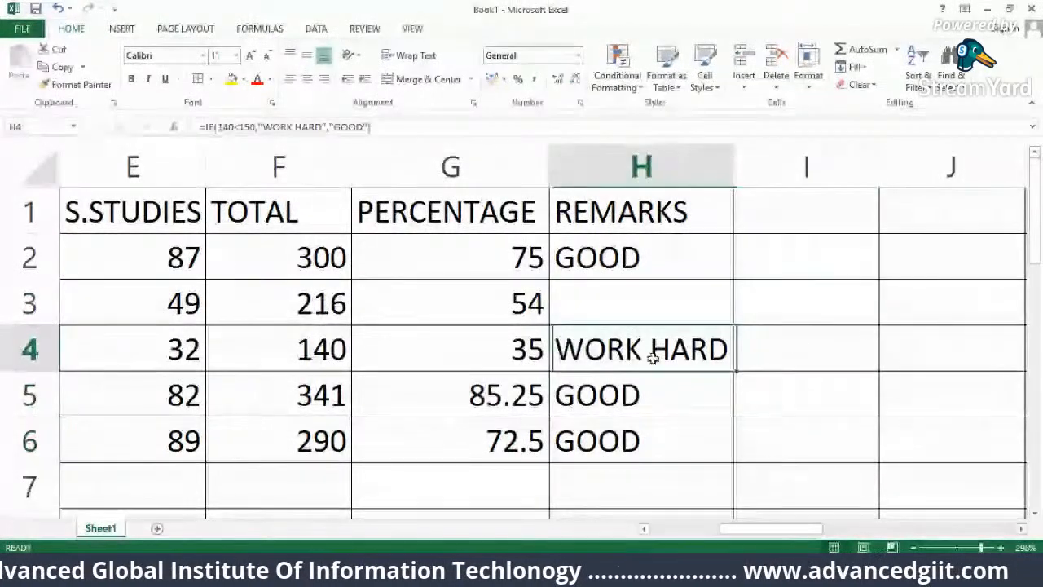
drag(652, 359, 670, 453)
key(BackSpace)
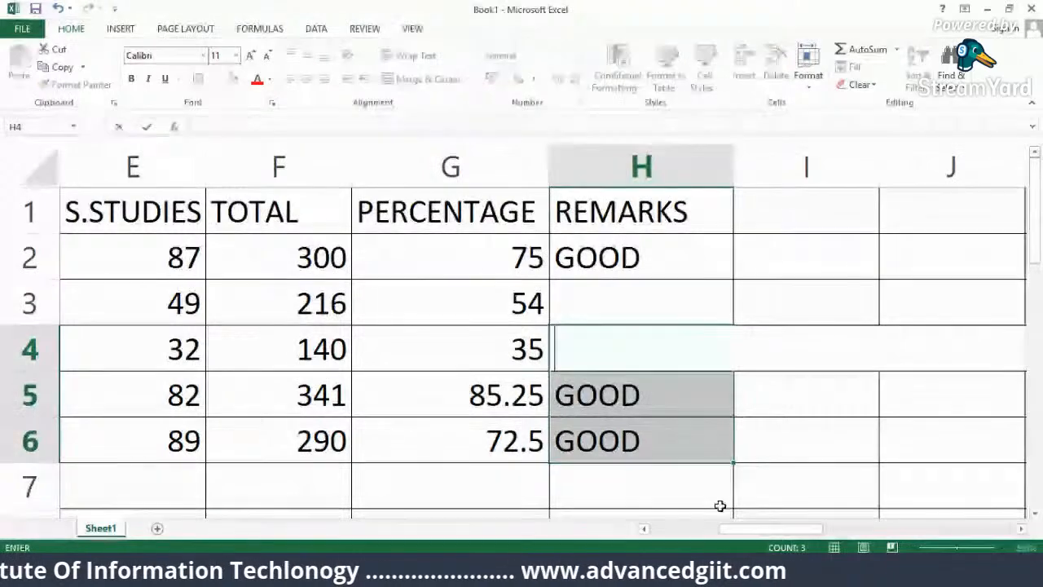
click(714, 502)
drag(659, 397, 640, 441)
key(Delete)
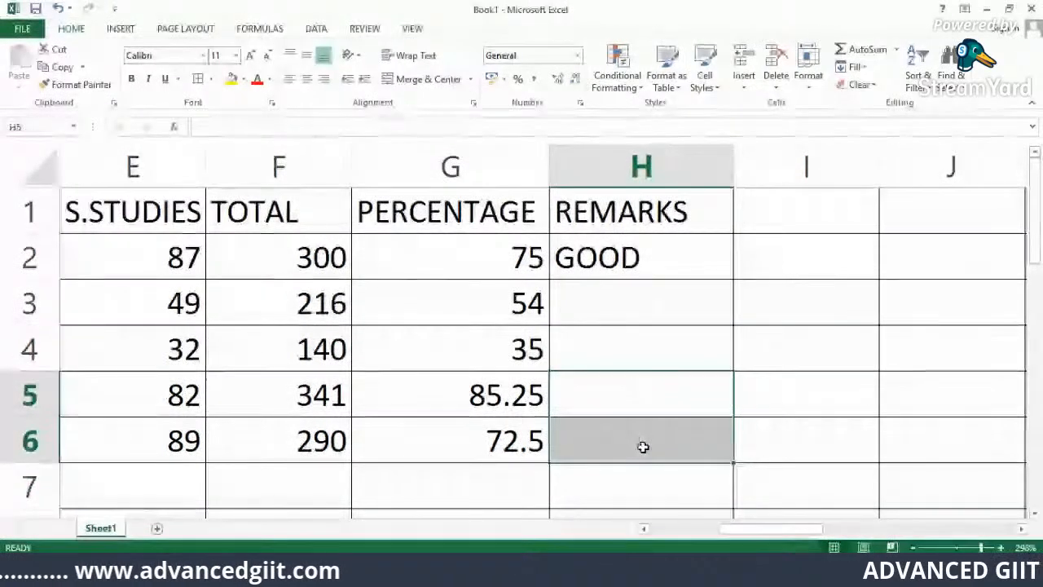
Fill the remark formula from H2 down through H6 and inspect the copied formula in H4.
click(693, 258)
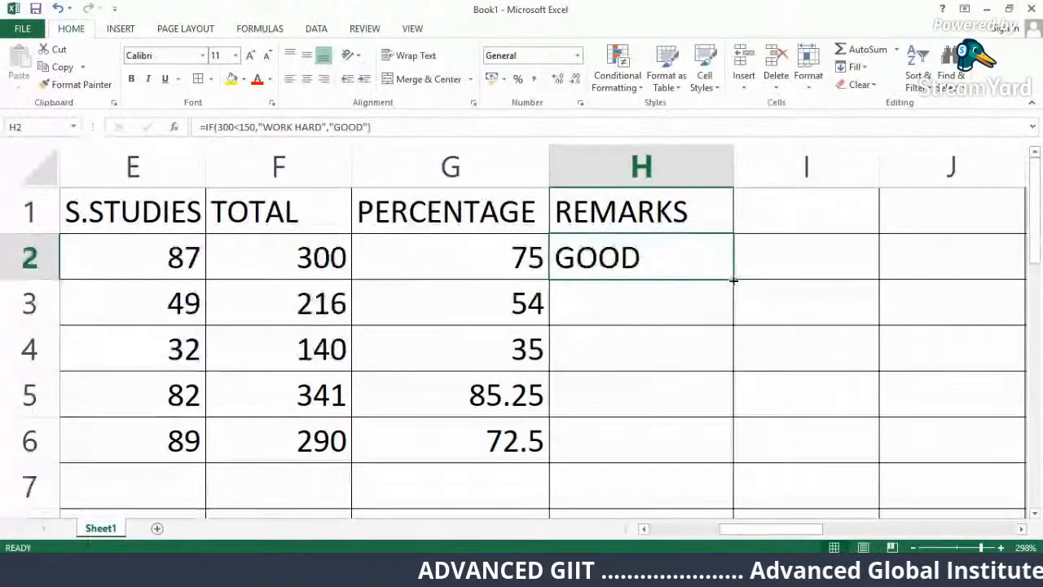
drag(734, 280, 704, 448)
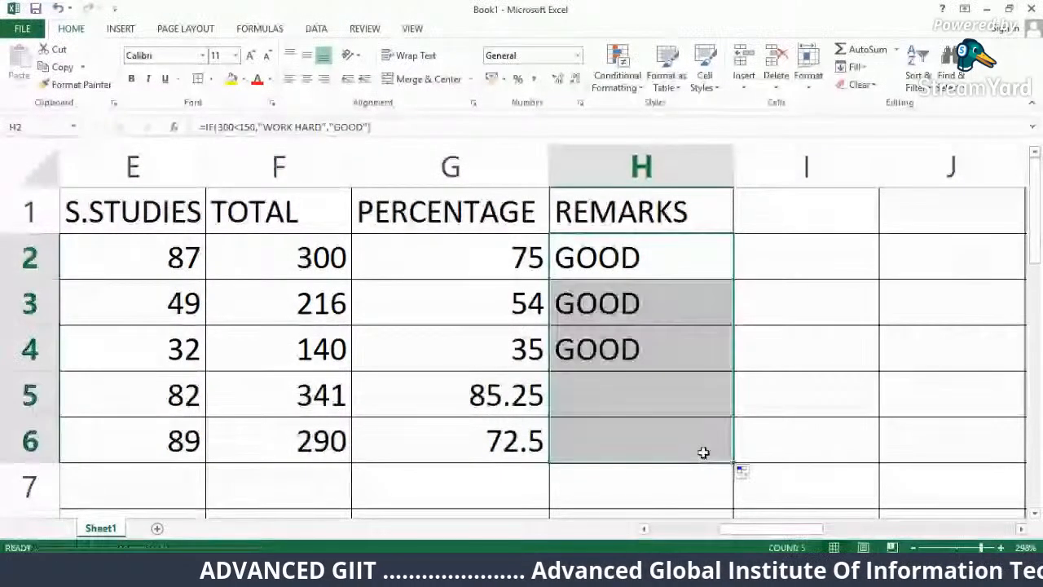
click(643, 345)
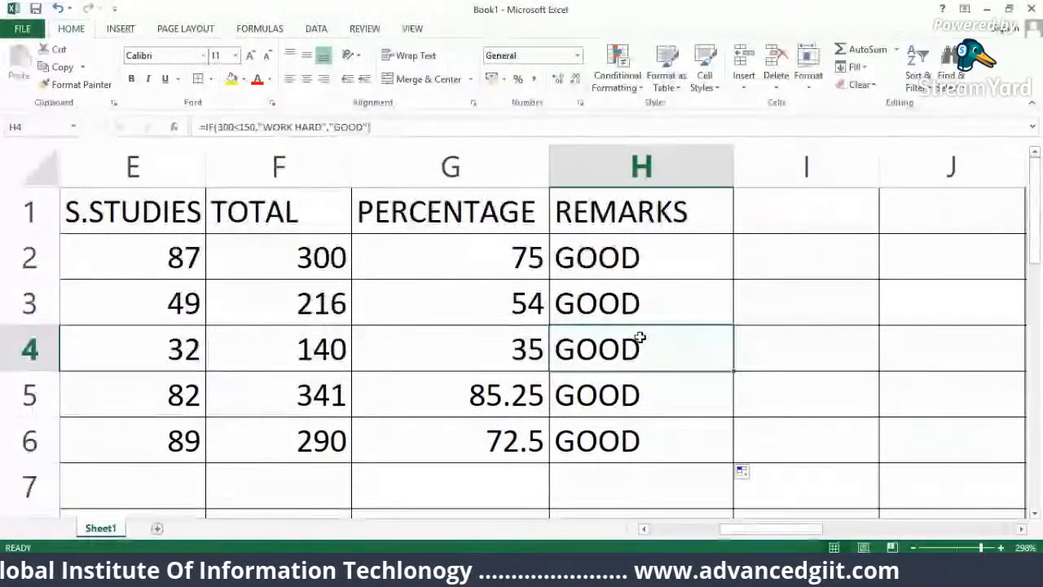
double_click(641, 336)
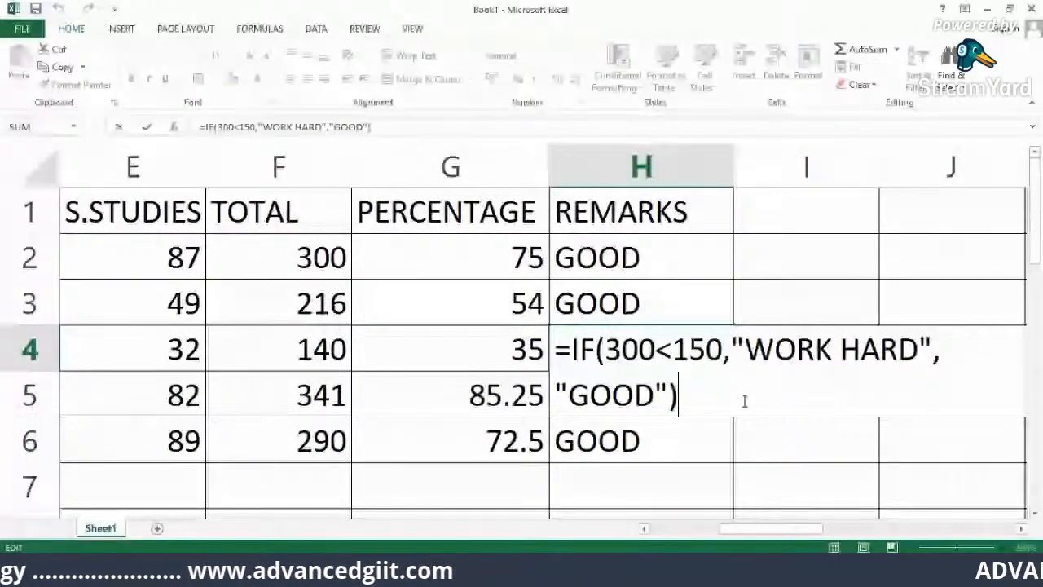
key(Return)
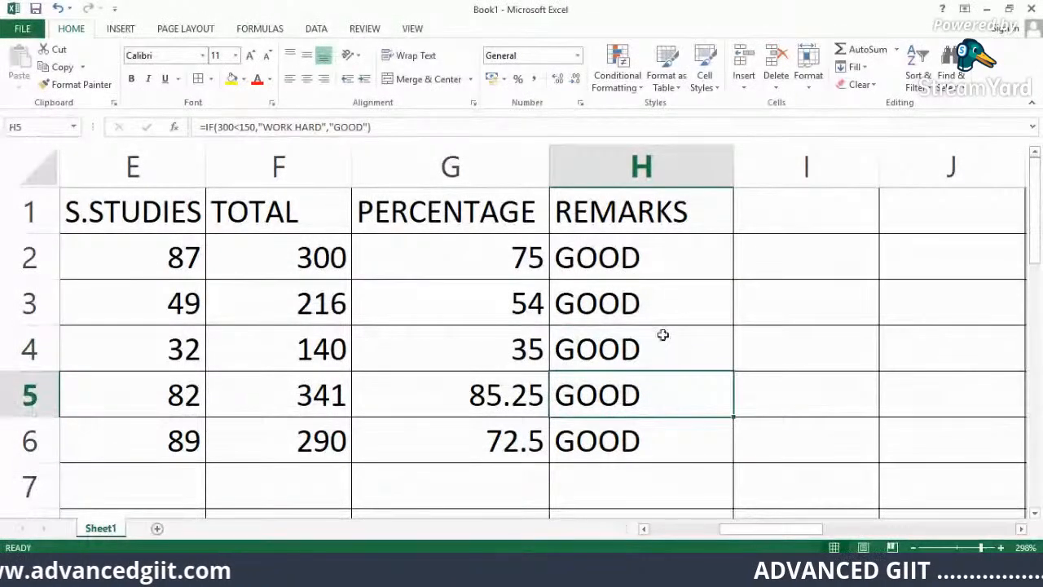
Undo the latest fill and clearing of the remarks, back to the individual IF formulas in H3 through H6.
click(633, 256)
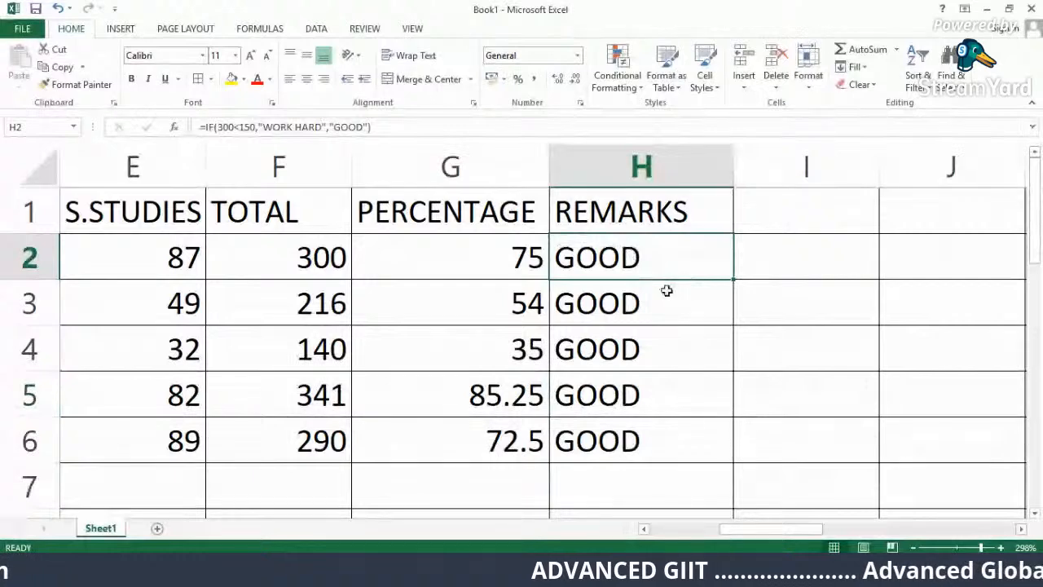
key(ctrl+z)
key(ctrl+z)
key(ctrl+z)
key(ctrl+z)
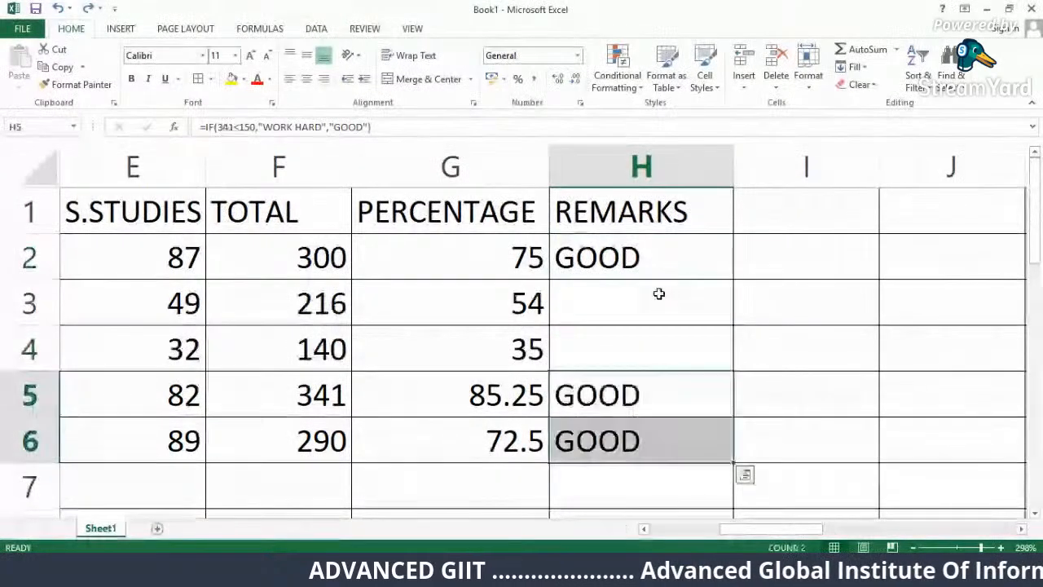
key(ctrl+y)
click(831, 314)
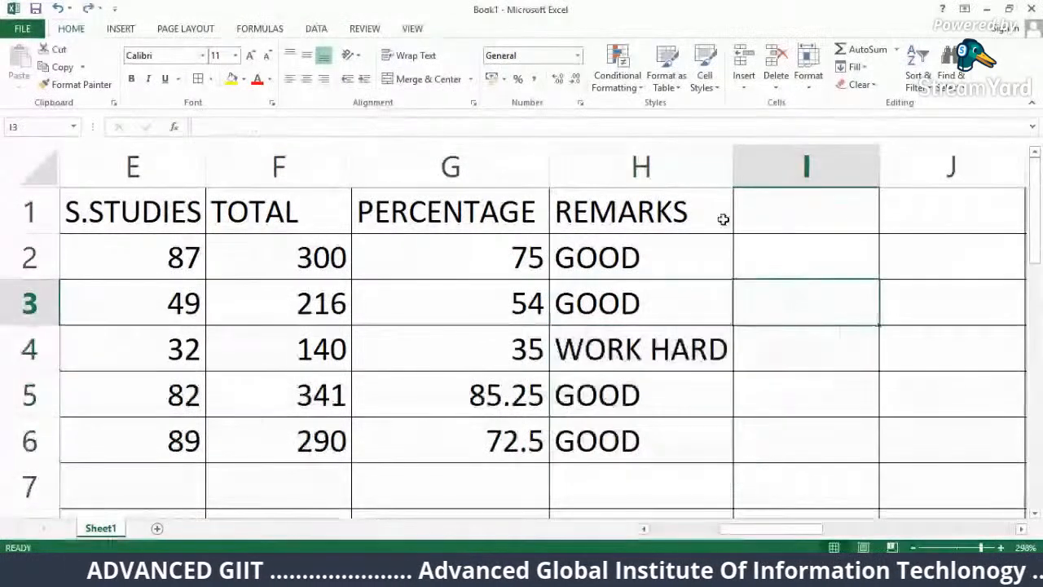
click(676, 431)
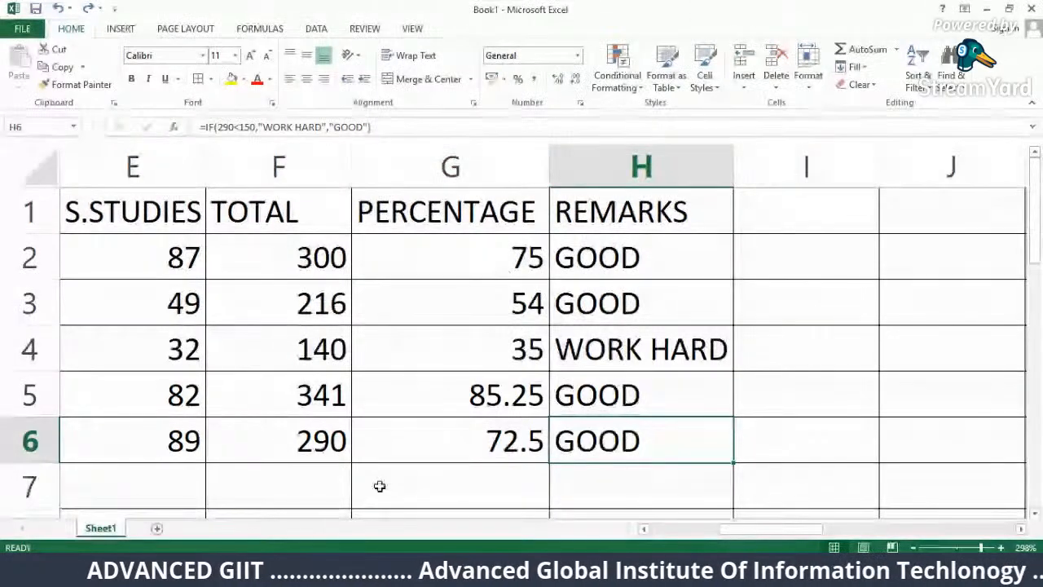
Examine the subject marks in columns B through E and the MINIMUM, MAXIMUM and AVERAGE rows below them.
drag(766, 529, 709, 530)
scroll(869, 293, down, 1)
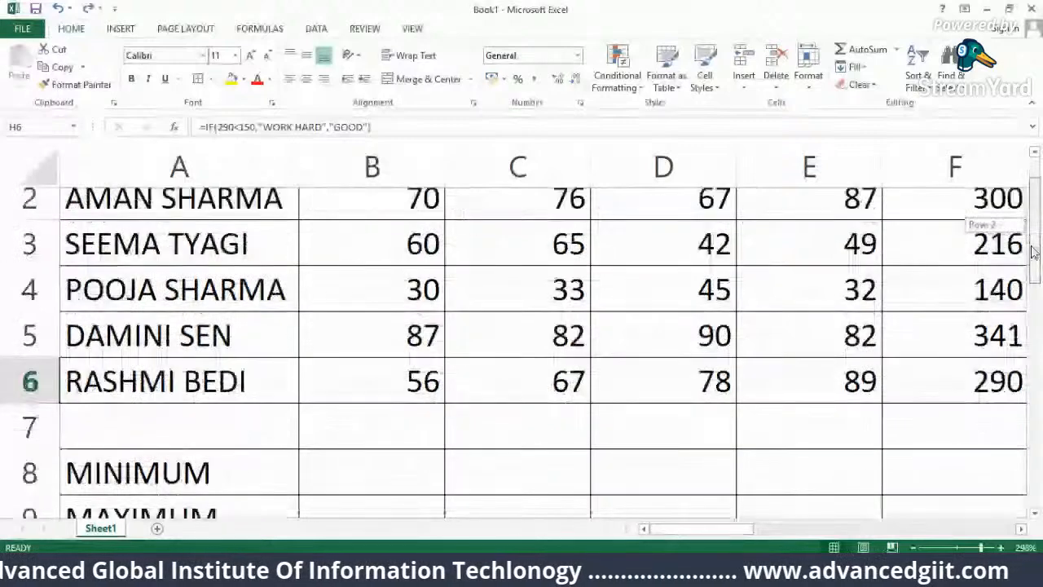
click(397, 440)
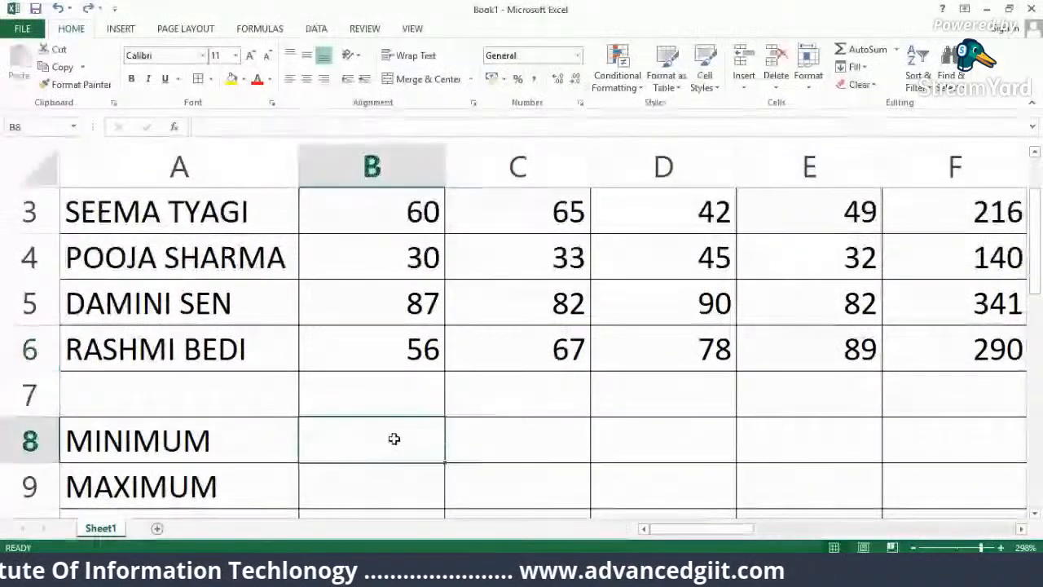
scroll(398, 441, down, 1)
scroll(398, 441, up, 2)
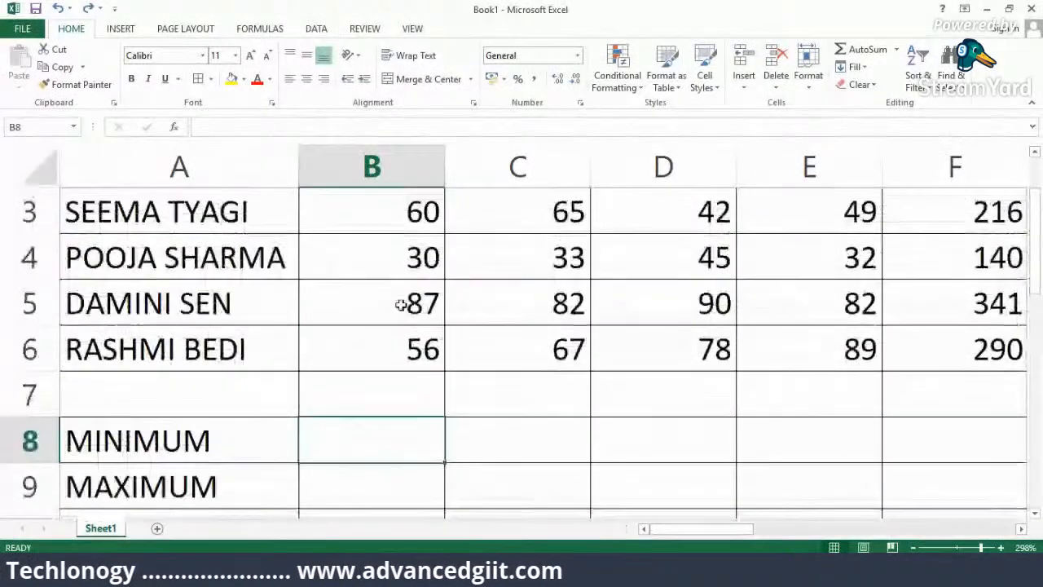
click(414, 263)
click(552, 255)
click(699, 248)
click(807, 257)
scroll(506, 393, down, 2)
scroll(503, 391, up, 1)
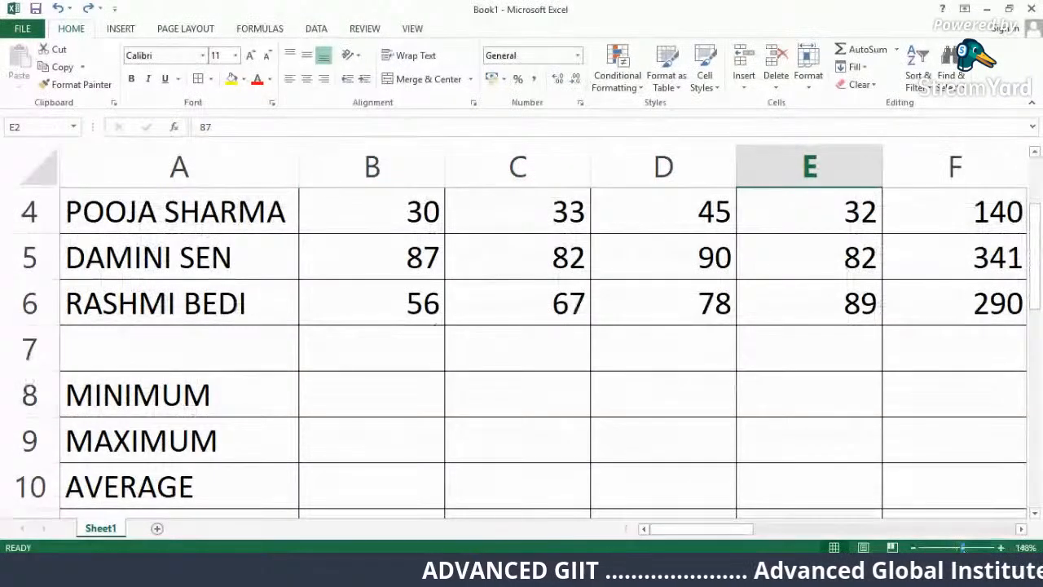
Calculate the minimum ENGLISH mark in cell B8 with the formula =MIN(B2:B7).
click(964, 548)
drag(964, 547, 969, 547)
drag(846, 532, 784, 533)
scroll(658, 454, up, 1)
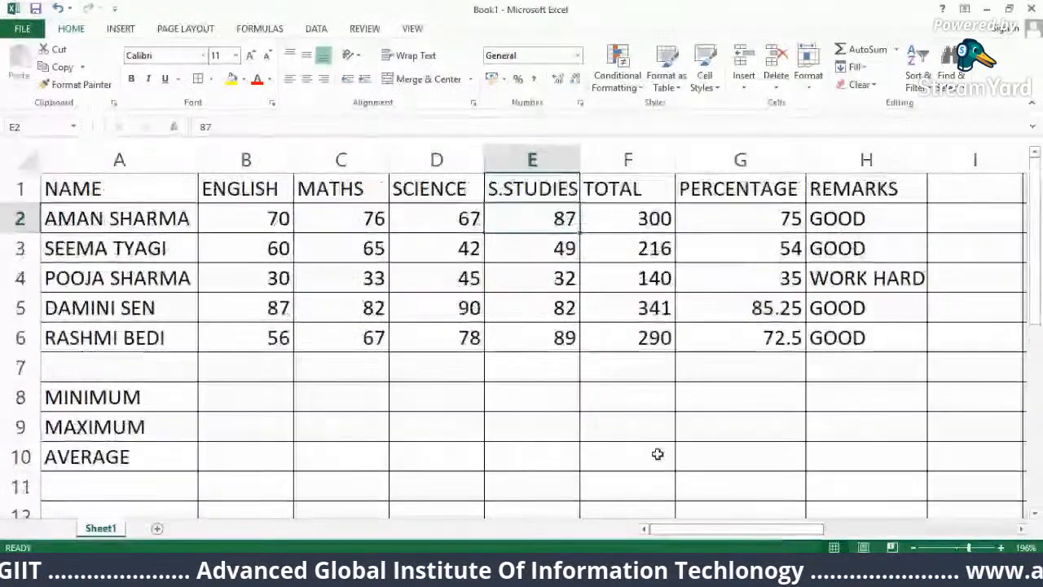
click(266, 397)
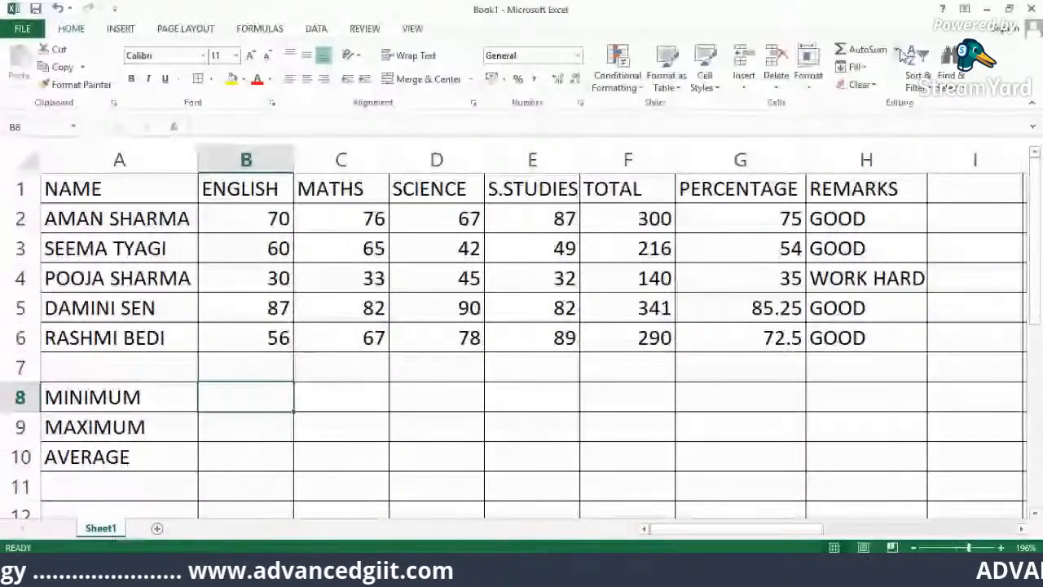
click(897, 51)
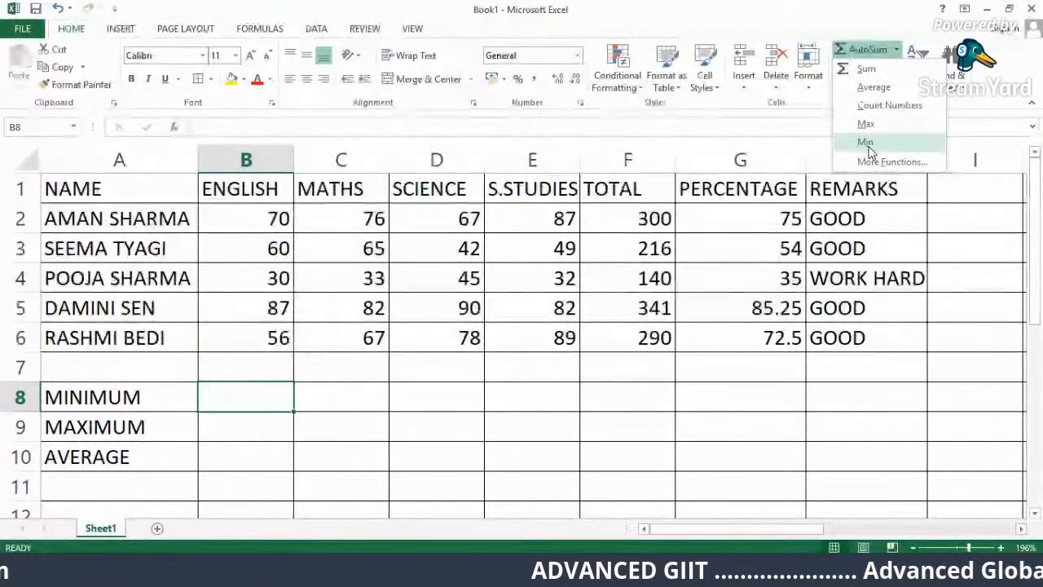
click(867, 141)
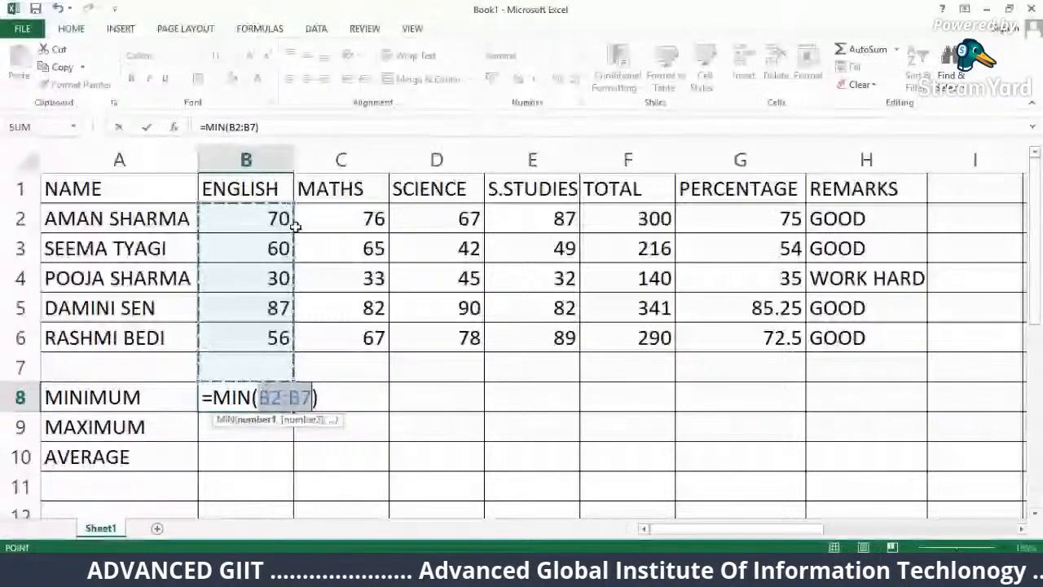
key(Return)
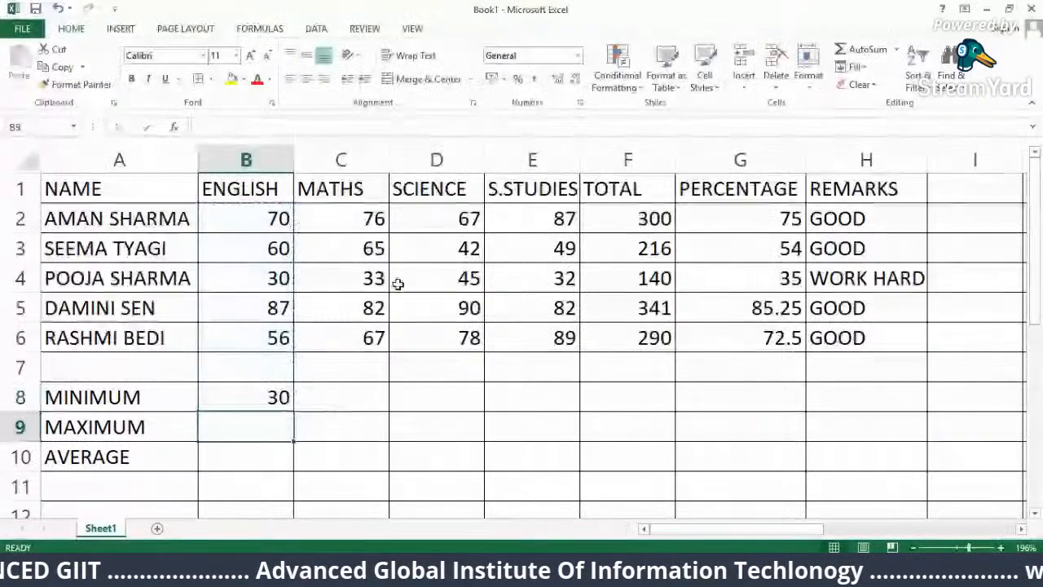
Calculate the minimum MATHS mark in cell C8 with the formula =MIN(C2:C6).
click(354, 396)
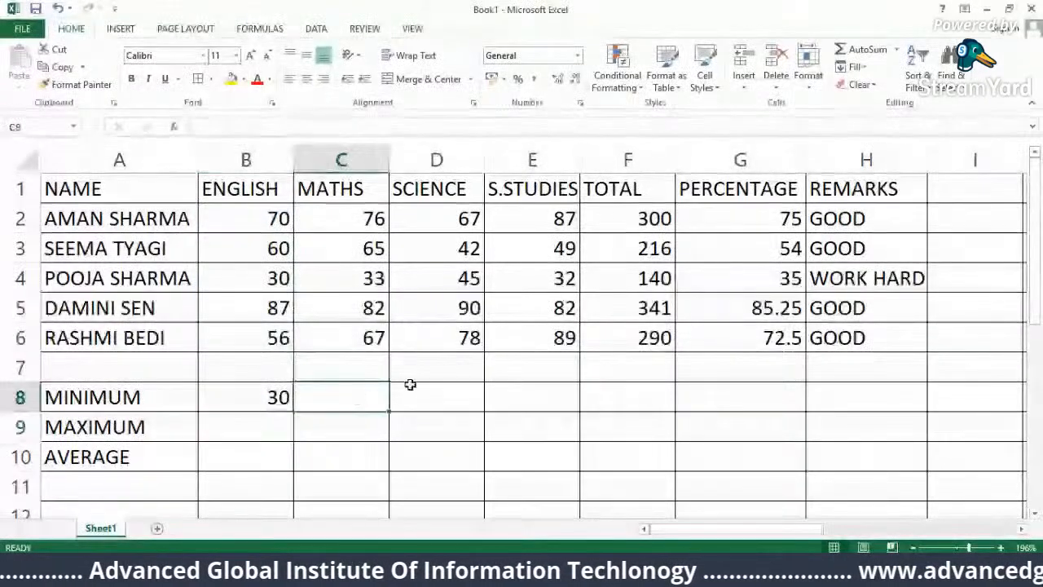
click(897, 50)
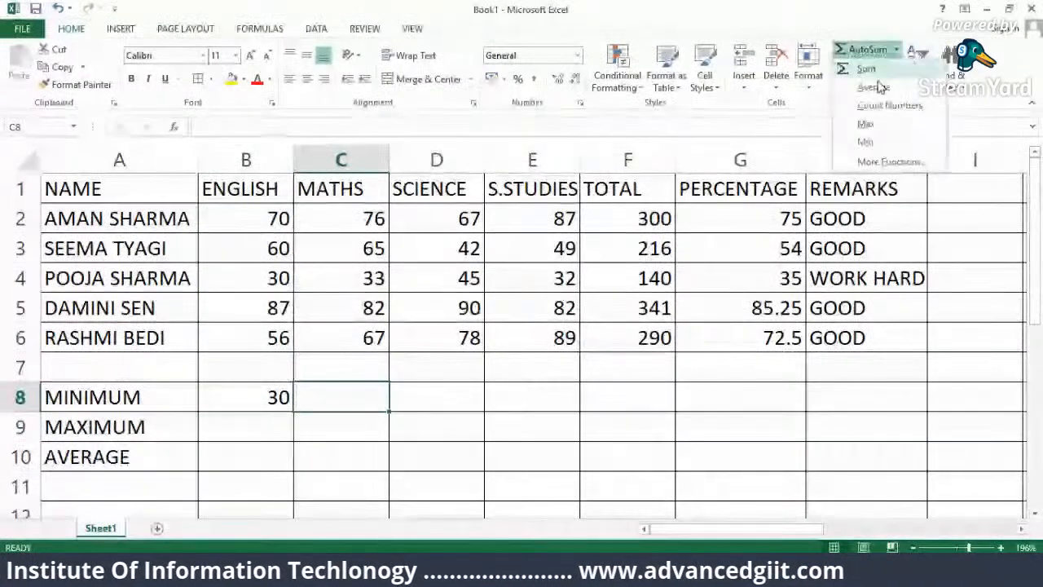
click(859, 139)
drag(359, 218, 375, 330)
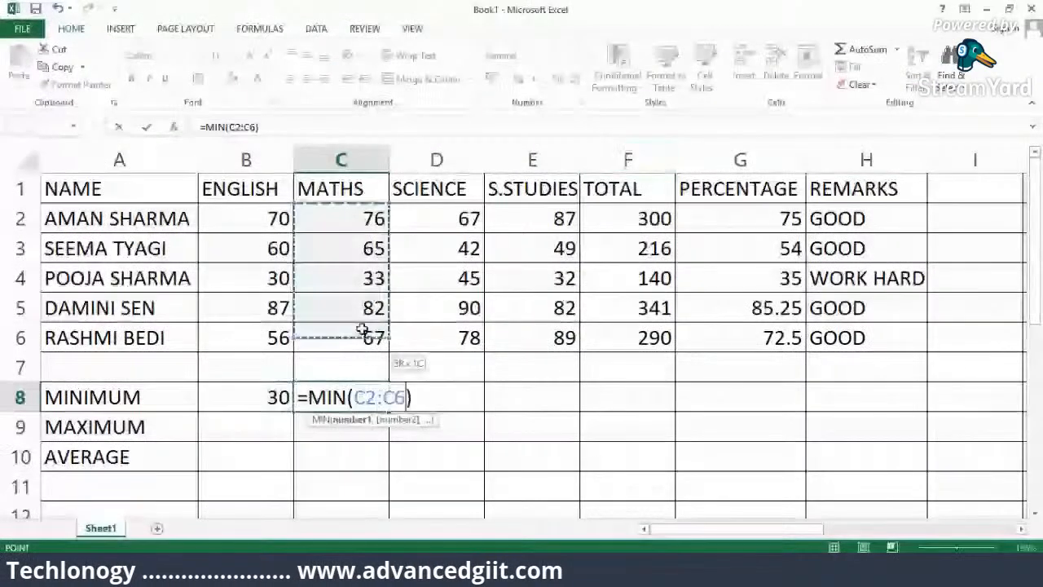
key(Return)
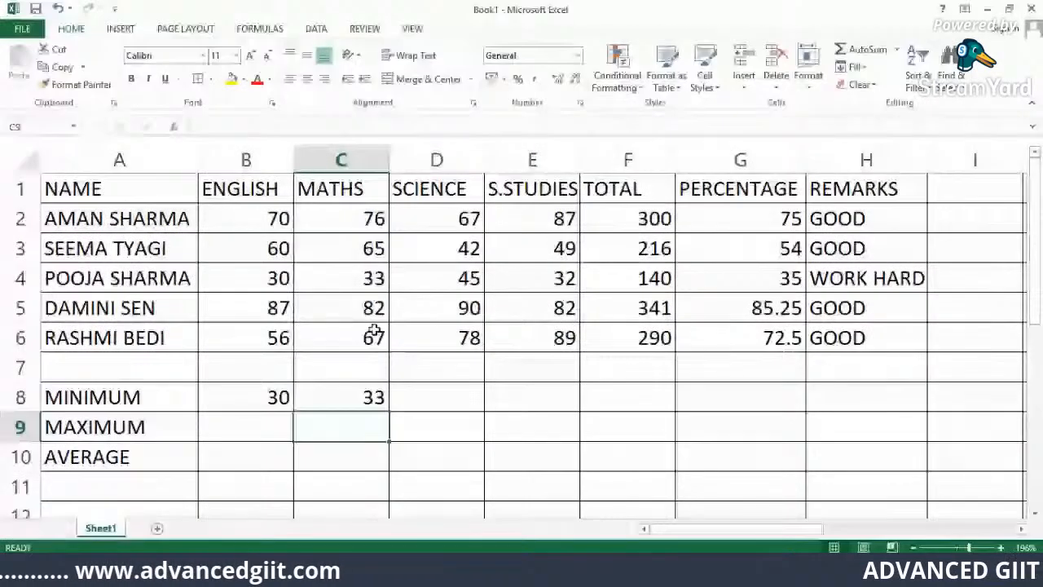
Calculate the minimum SCIENCE mark in cell D8 with the MIN function over D2:D6.
click(461, 398)
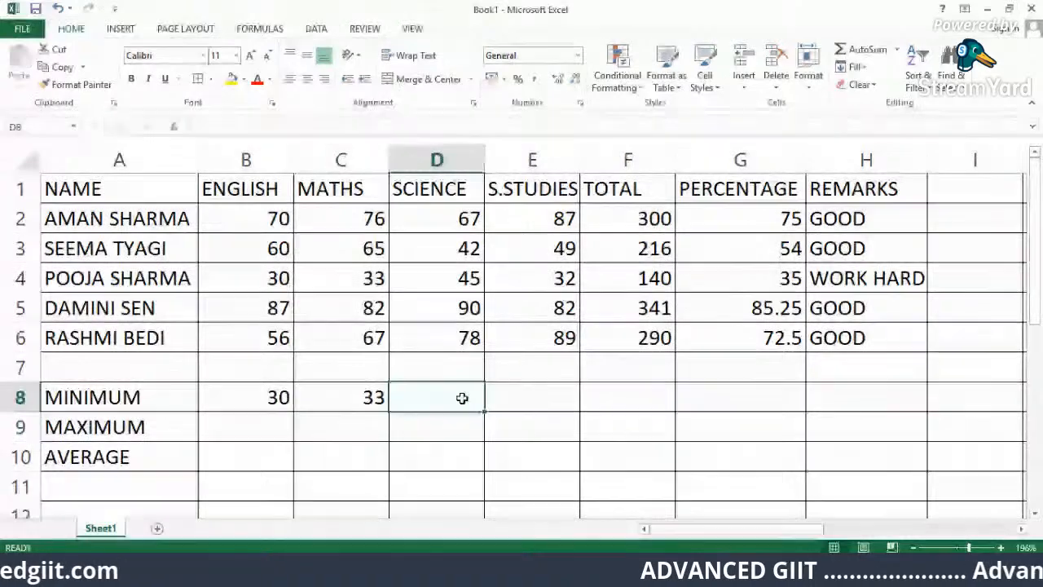
click(897, 50)
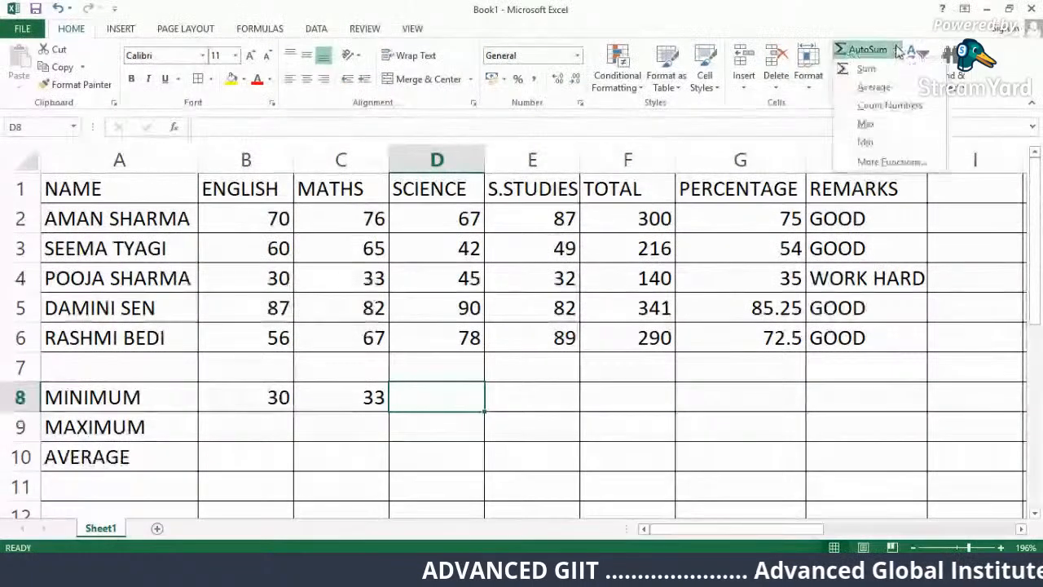
click(866, 142)
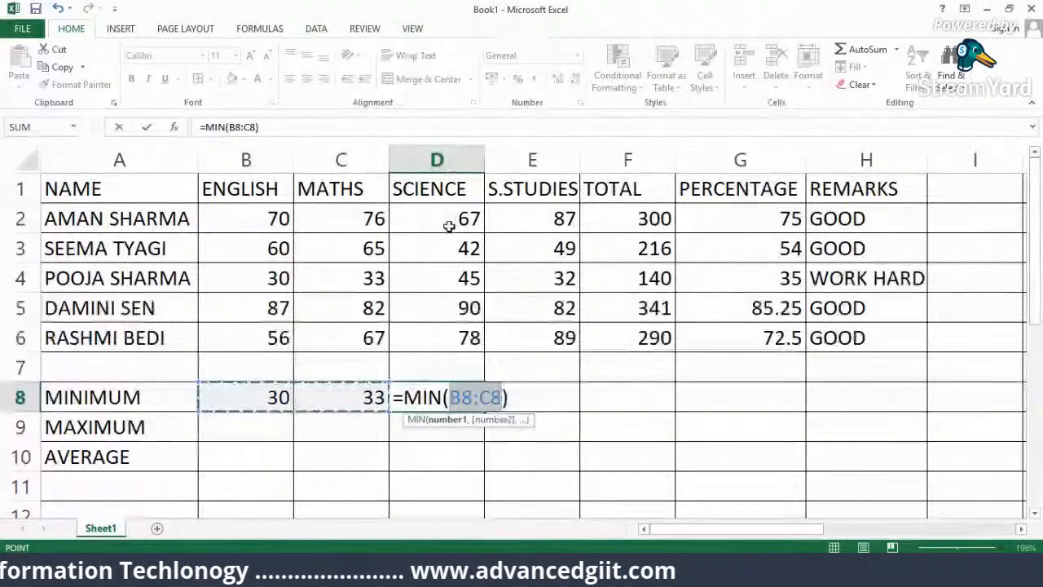
drag(450, 214, 454, 333)
key(Return)
Calculate the minimum S.STUDIES mark in cell E8 with the MIN function over E2:E6.
scroll(477, 377, down, 1)
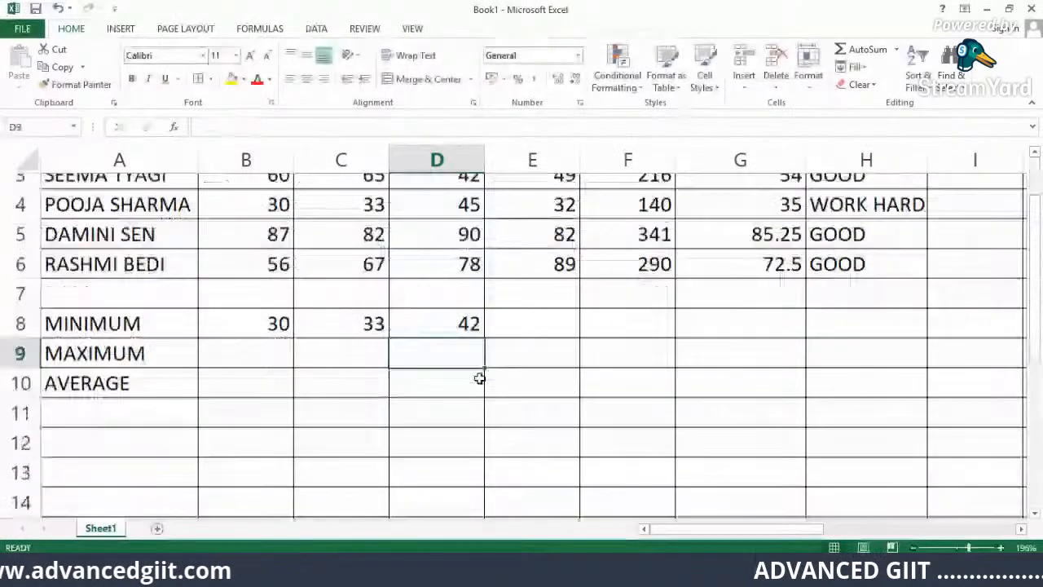
scroll(508, 391, up, 1)
click(540, 407)
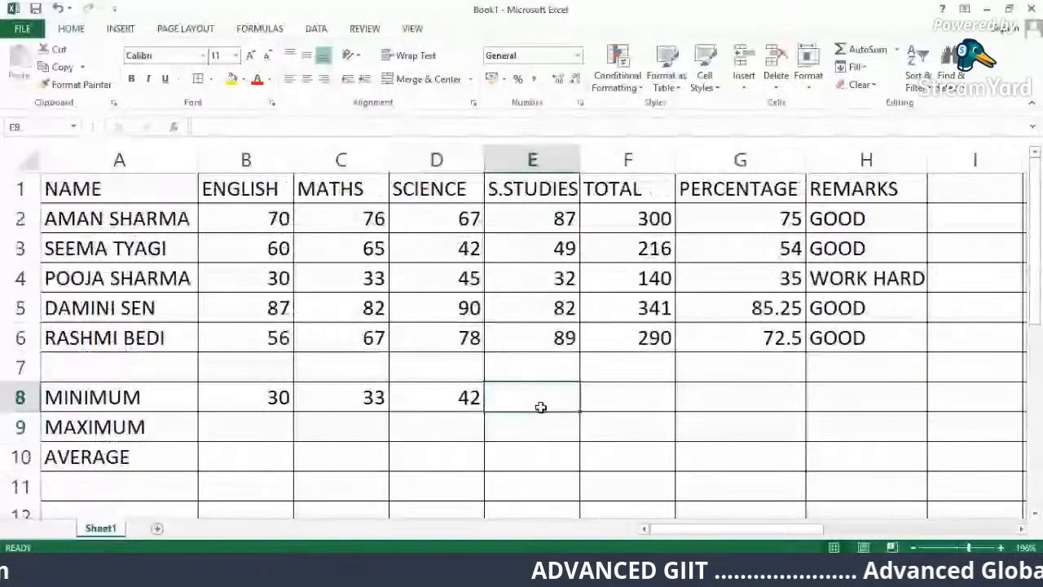
click(896, 51)
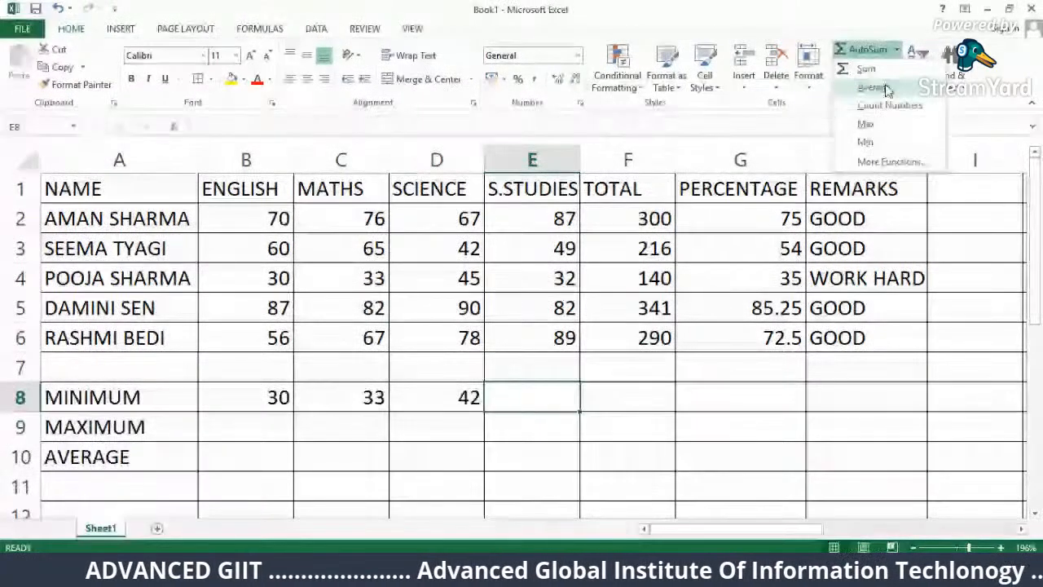
click(866, 142)
key(Return)
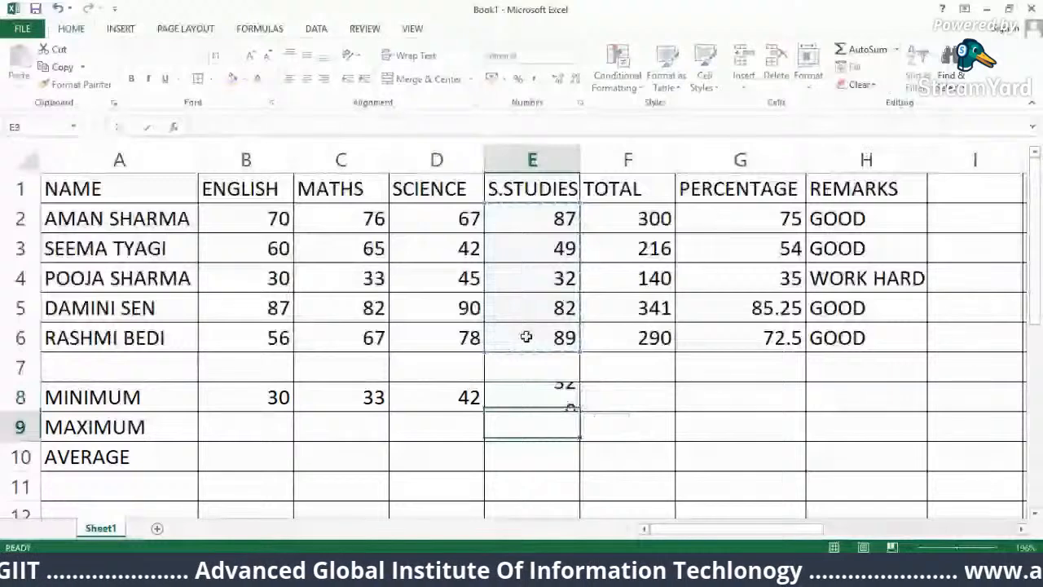
Calculate the maximum ENGLISH mark in cell B9 with =MAX(B2:B6) and check the entered formula.
click(263, 432)
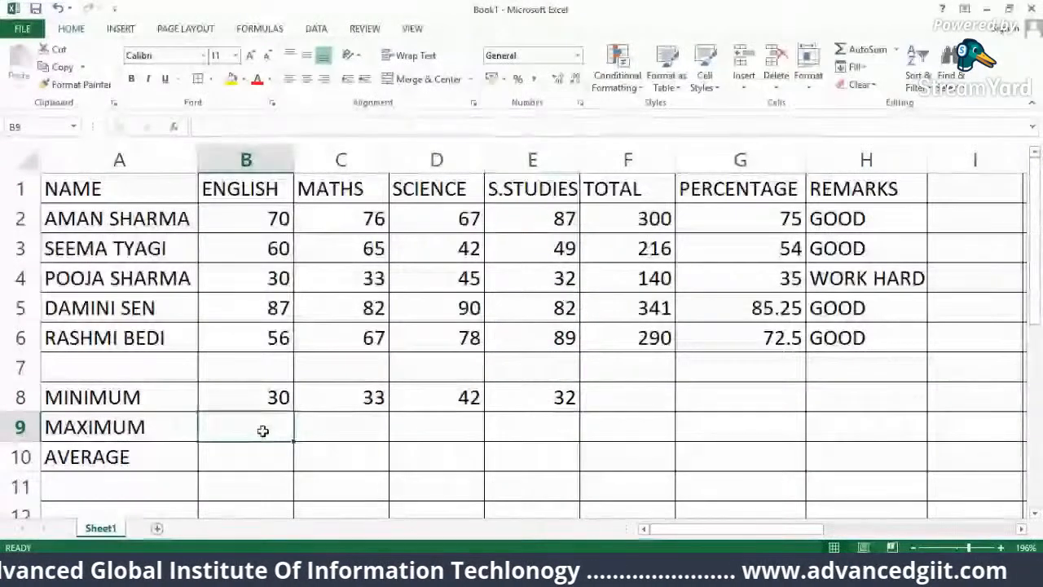
click(897, 50)
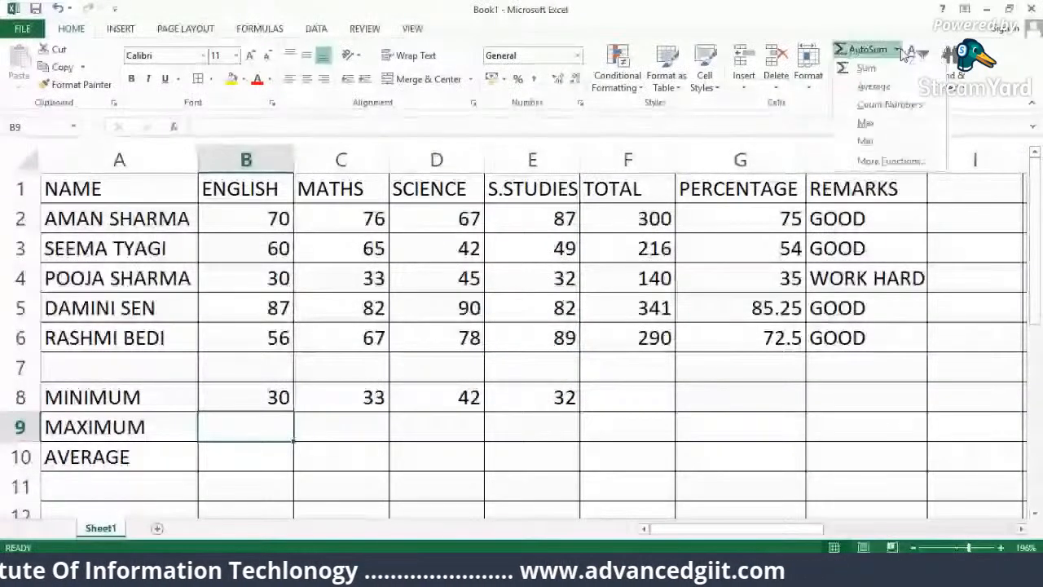
click(889, 128)
drag(244, 210, 245, 337)
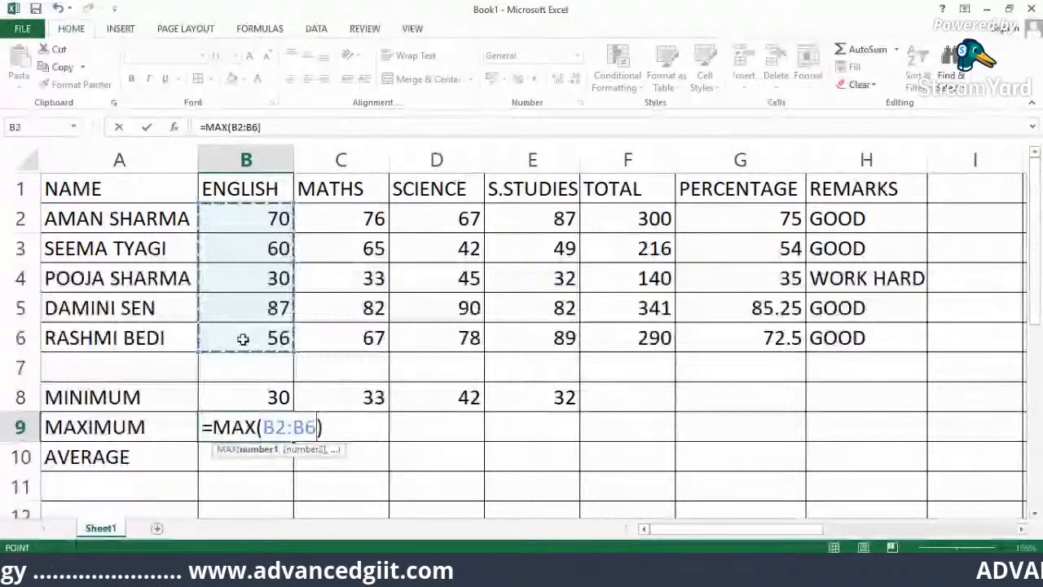
key(Return)
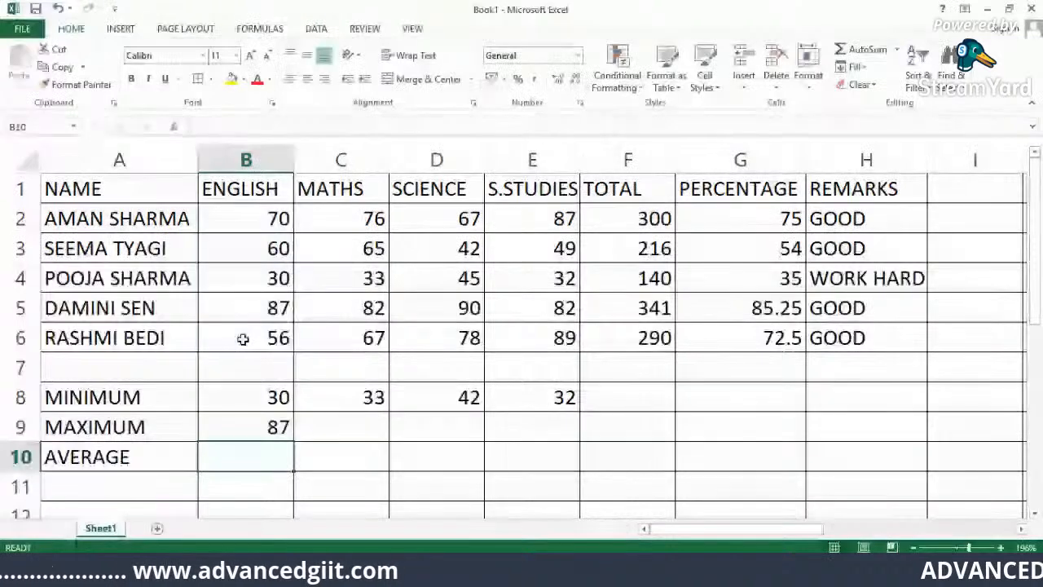
click(278, 432)
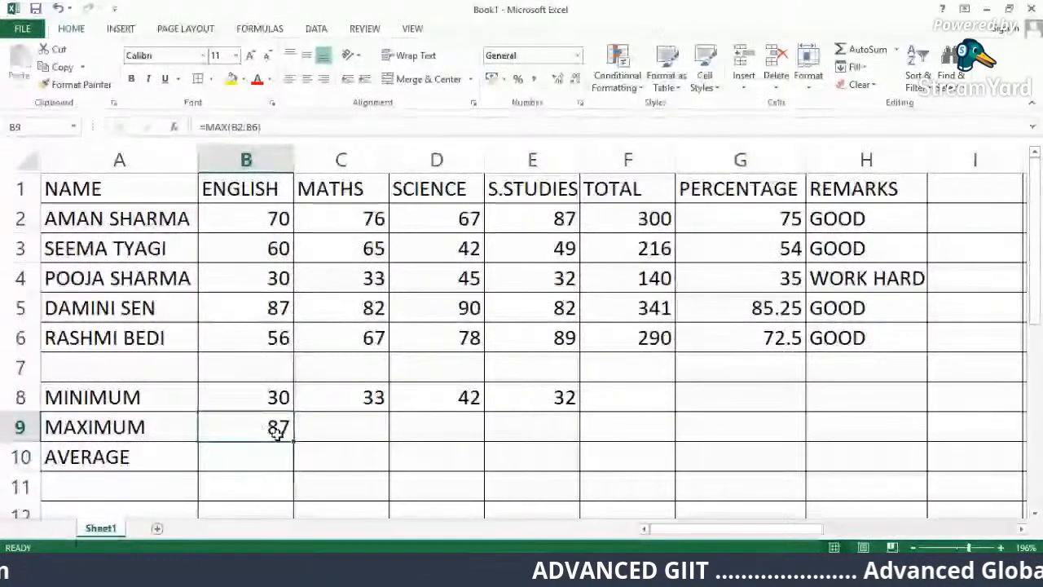
Calculate the maximum MATHS mark in cell C9 with the MAX function over C2:C6.
click(373, 428)
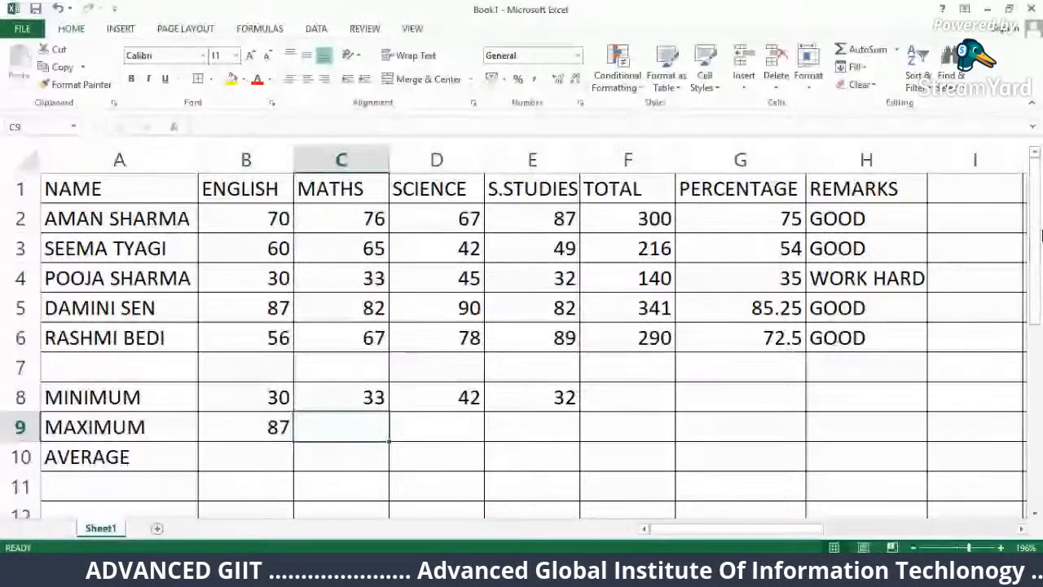
click(896, 49)
click(866, 125)
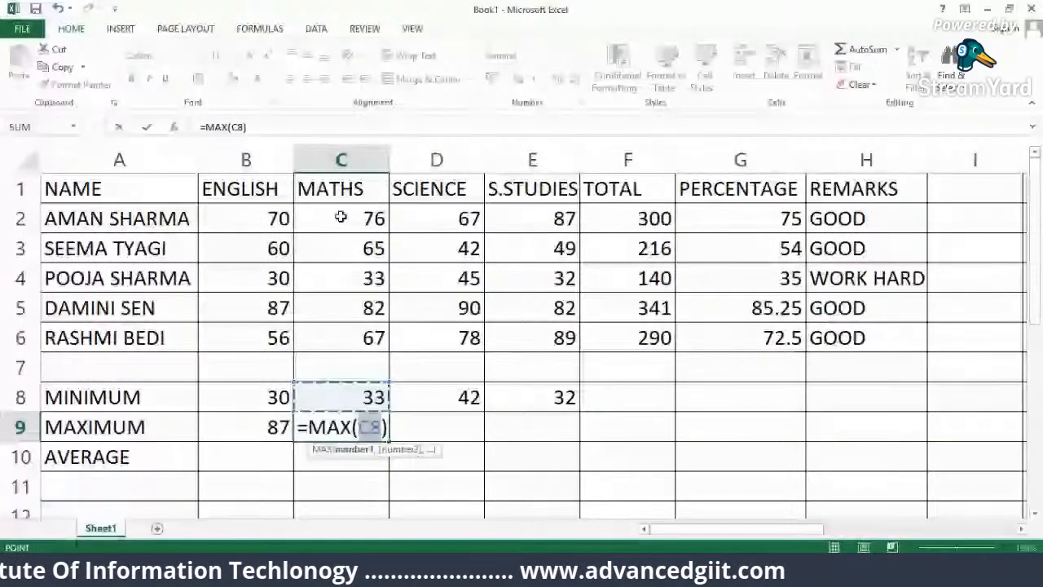
drag(341, 218, 359, 341)
key(Return)
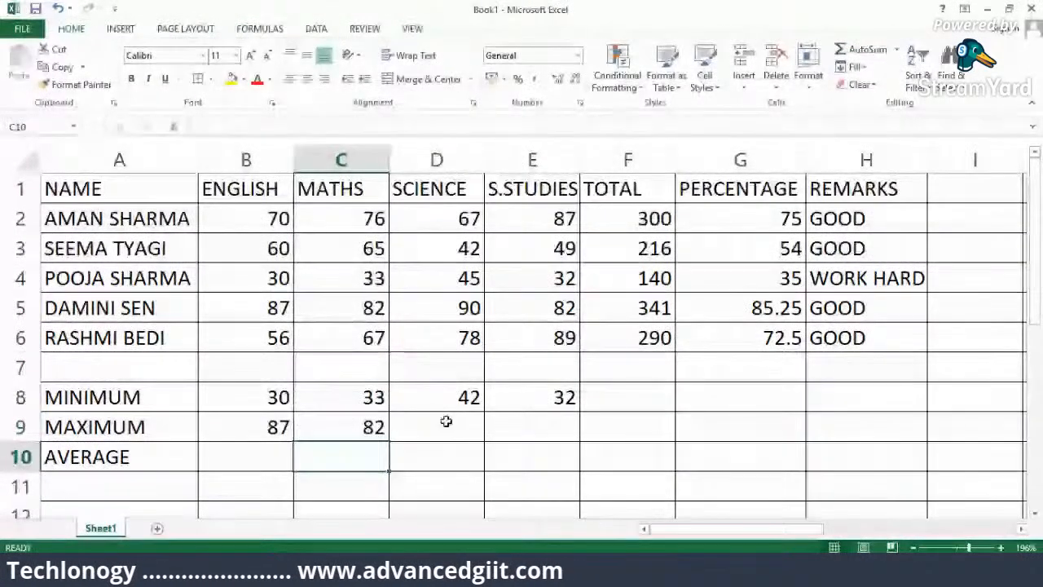
Calculate the maximum SCIENCE mark in cell D9 with the formula =MAX(D2:D6).
click(445, 421)
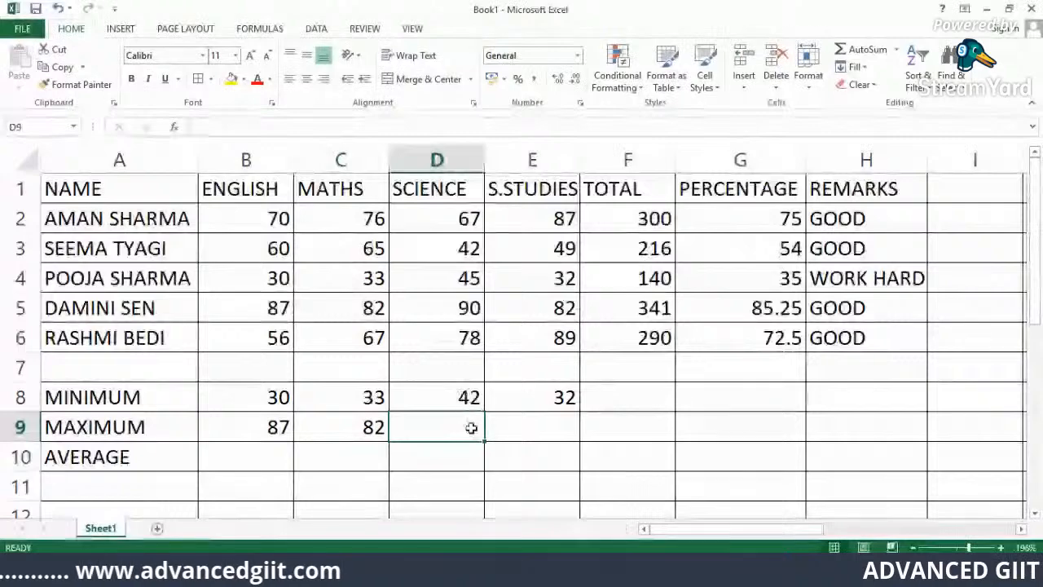
click(899, 50)
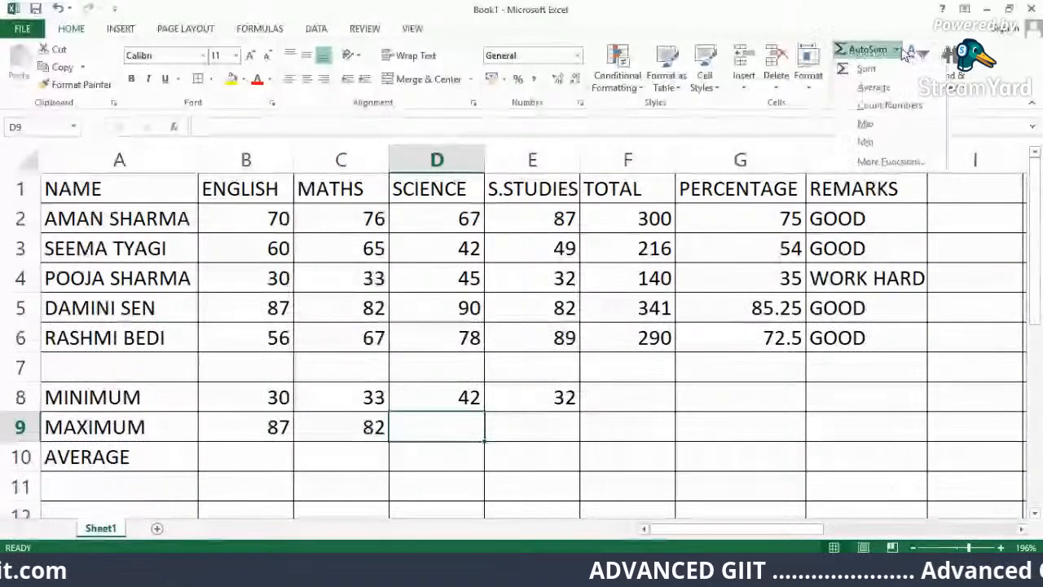
click(867, 124)
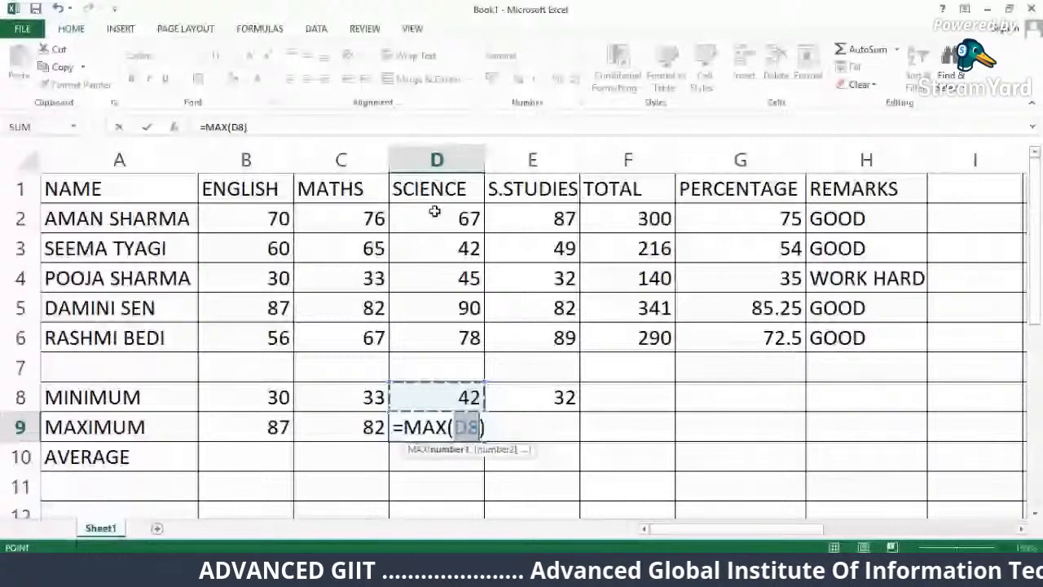
drag(442, 217, 448, 332)
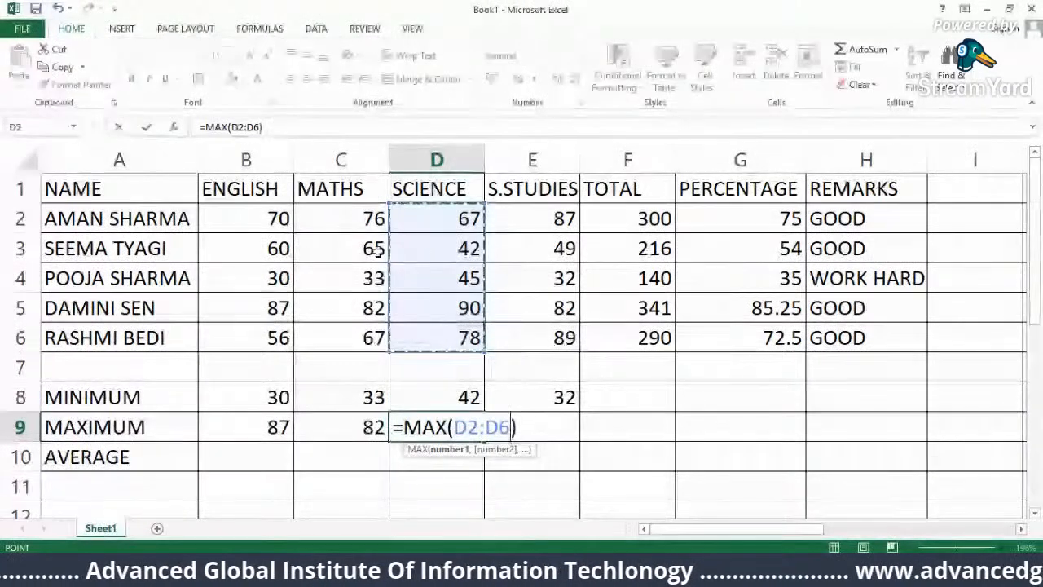
key(Return)
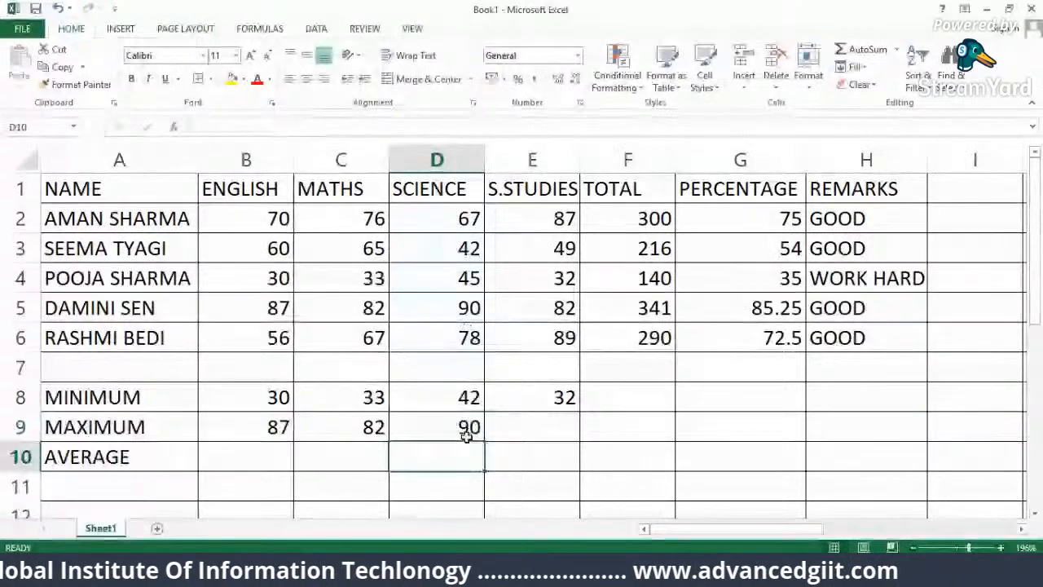
Calculate the maximum S.STUDIES mark in cell E9 with the MAX function over E2:E6.
click(524, 429)
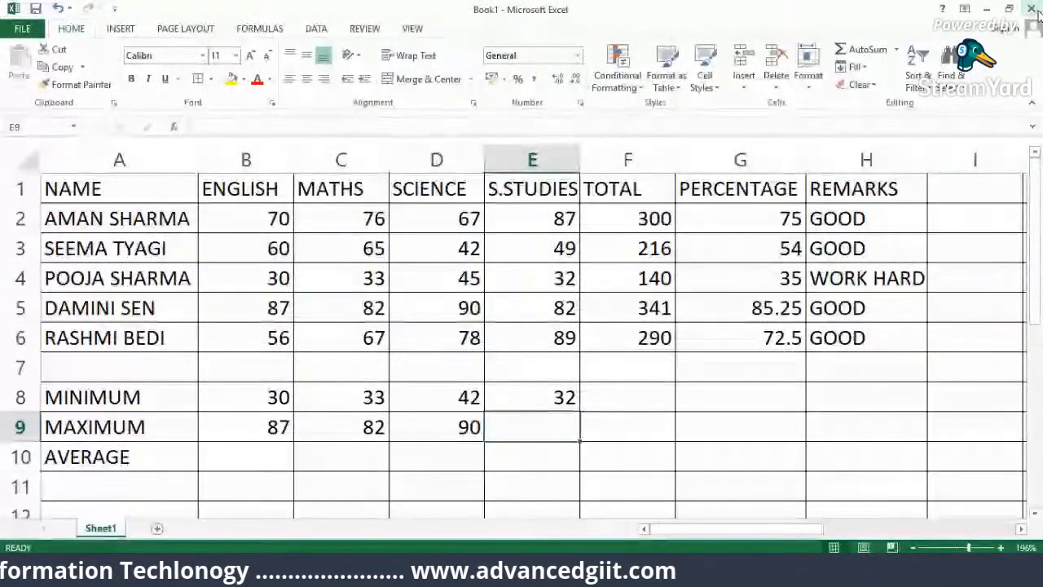
click(897, 51)
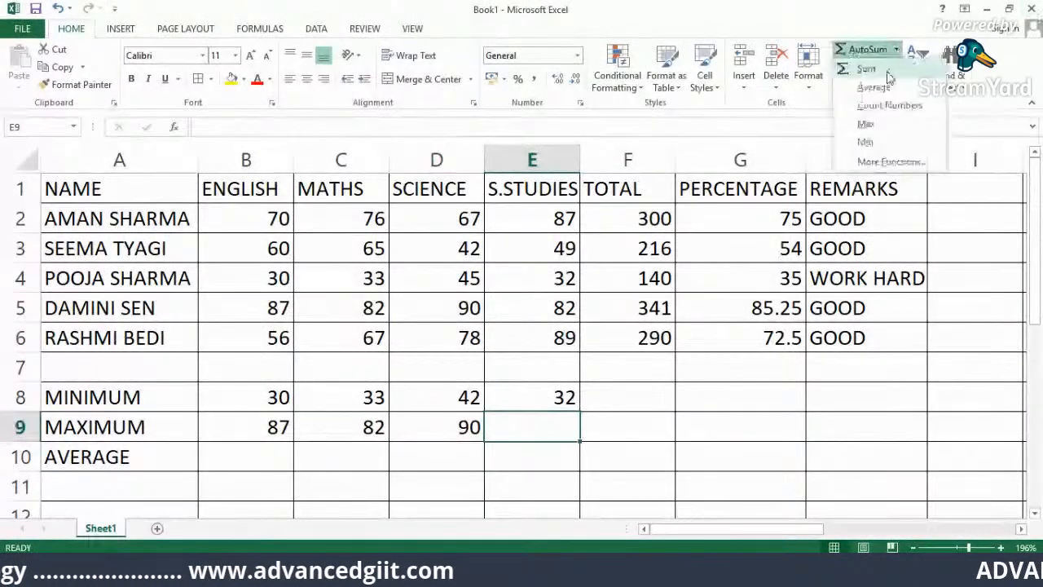
click(865, 124)
click(530, 214)
drag(531, 214, 523, 329)
key(Return)
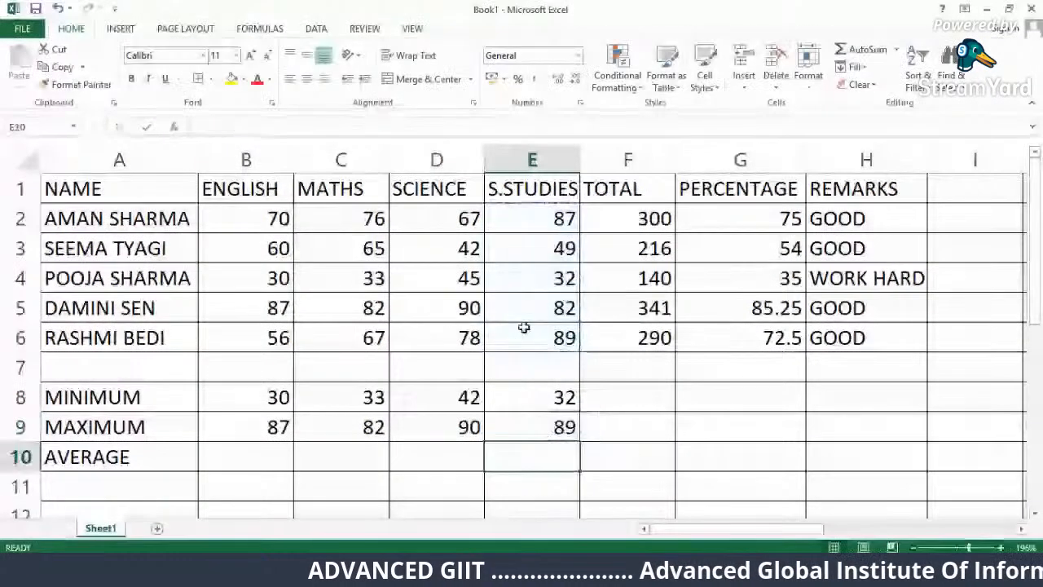
Calculate the average ENGLISH mark in cell B10 with the formula =AVERAGE(B2:B6).
click(227, 459)
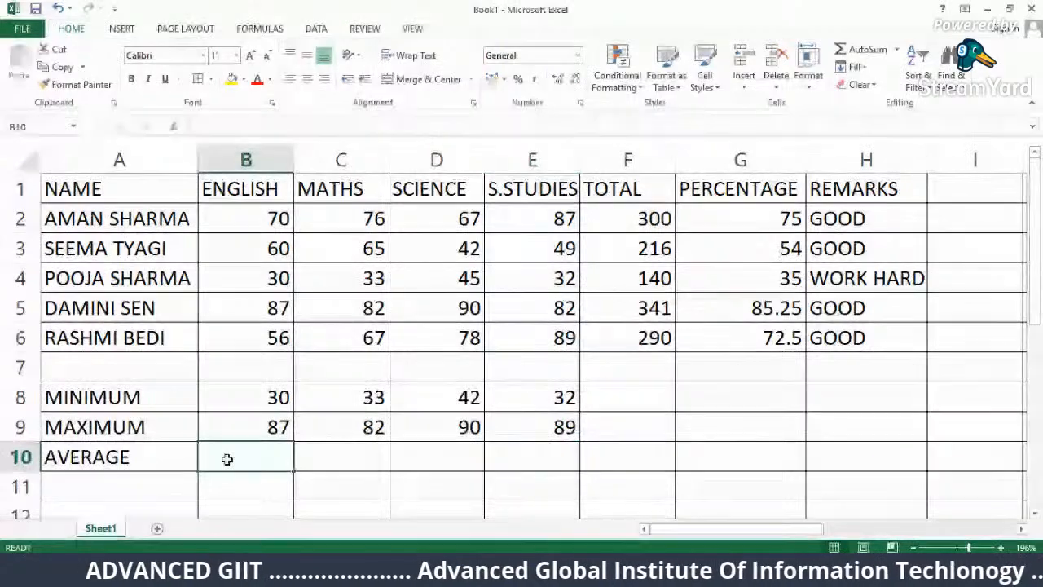
click(896, 49)
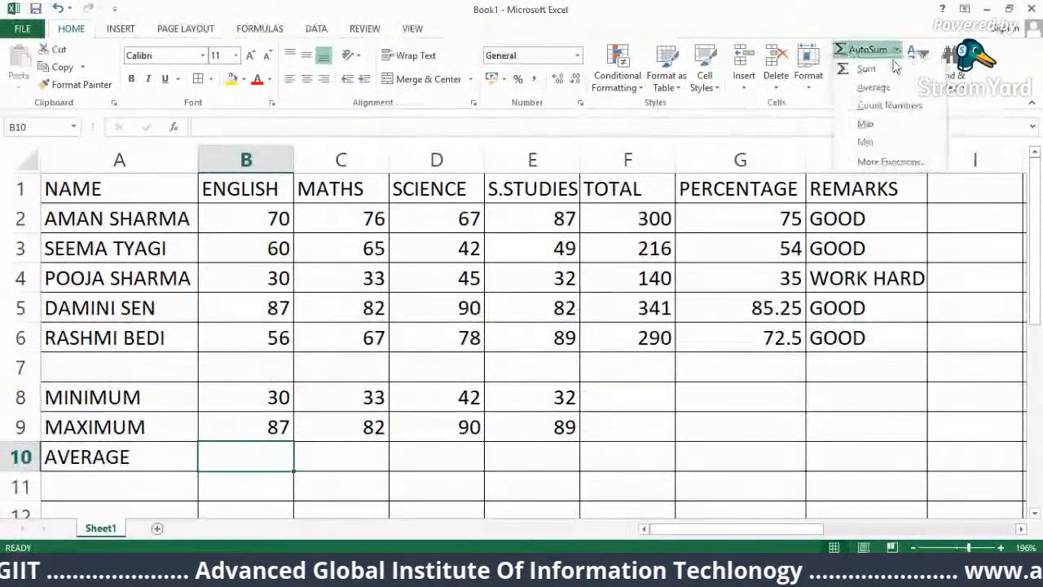
click(874, 88)
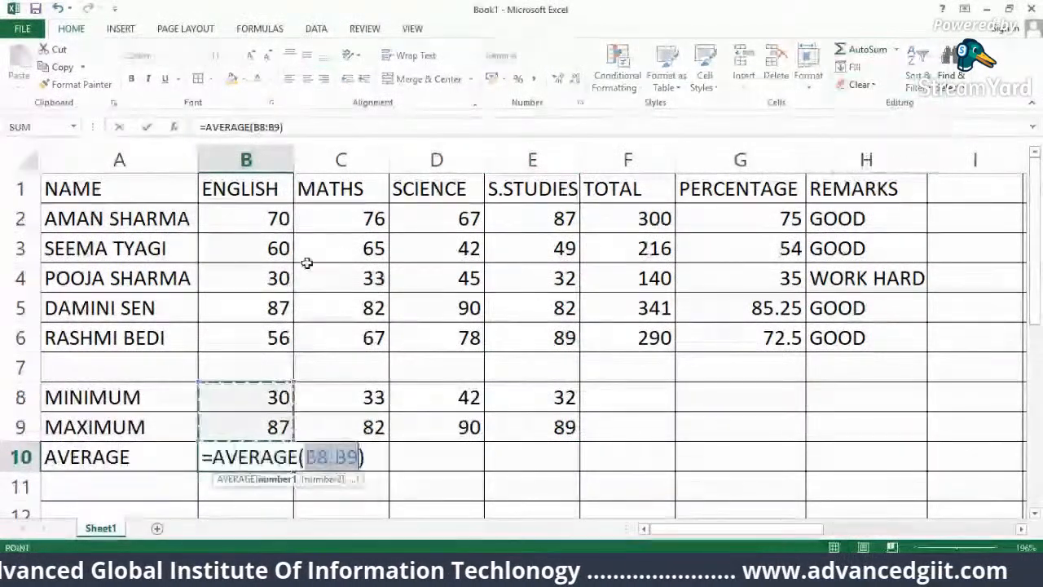
drag(259, 221, 269, 329)
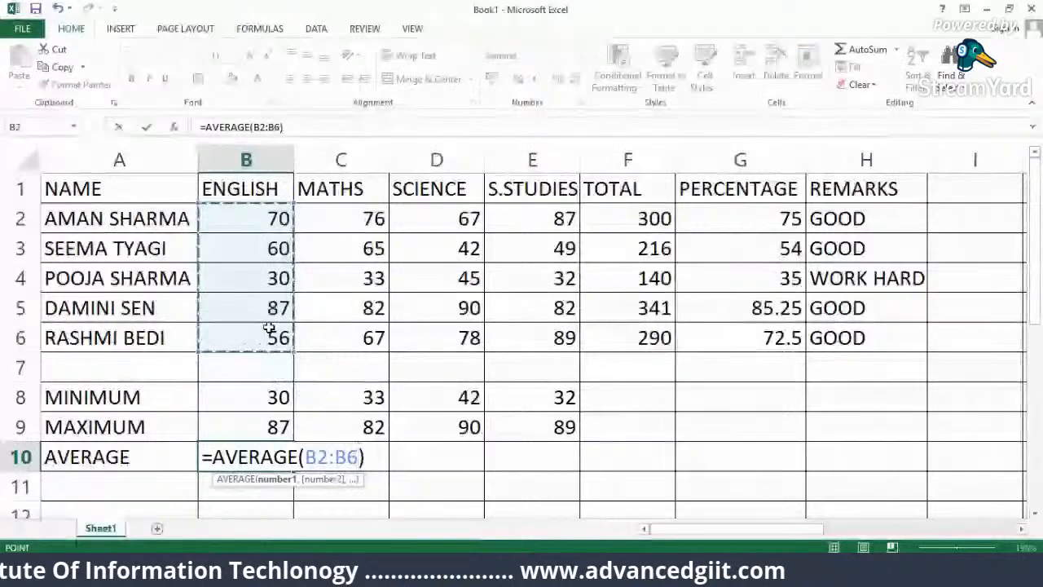
key(Return)
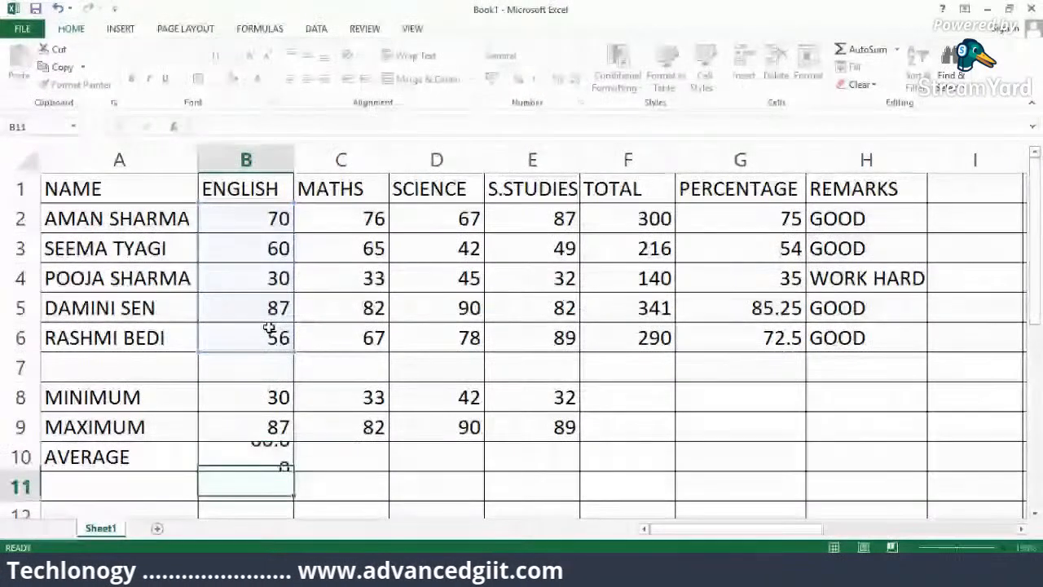
Calculate the average MATHS mark in cell C10 with the AVERAGE function over C2:C6.
click(334, 459)
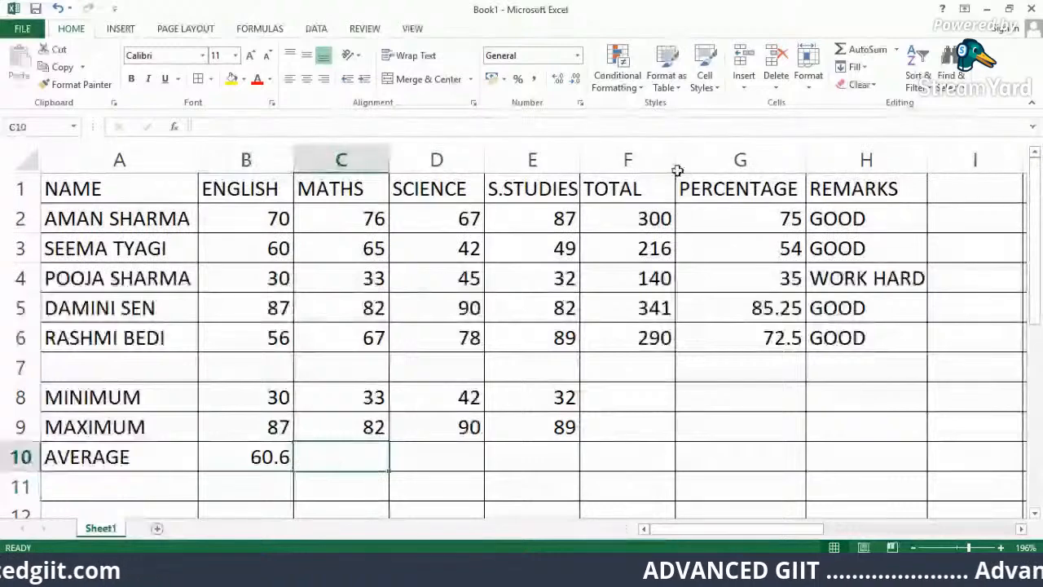
click(894, 49)
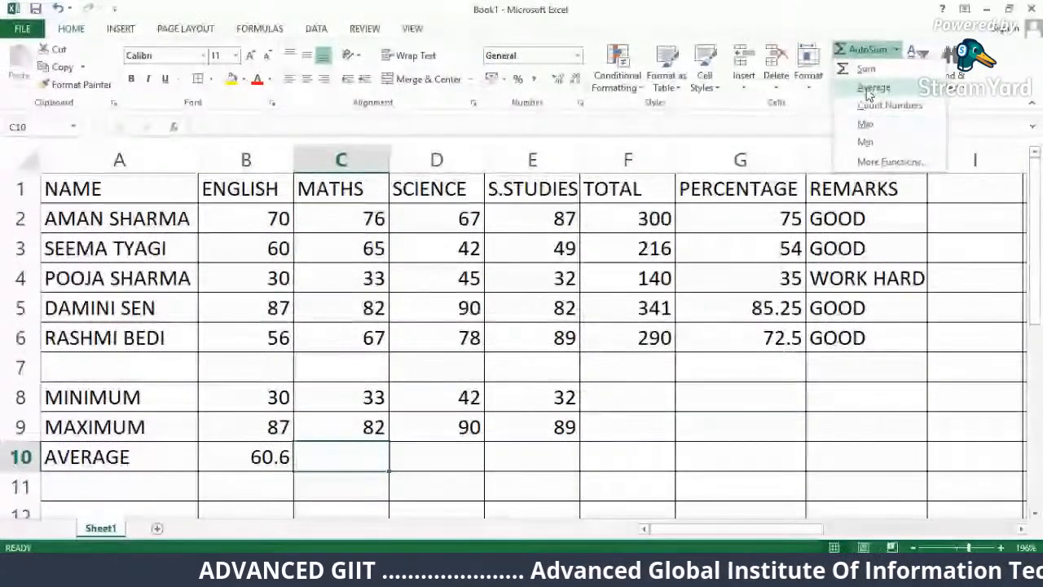
click(874, 86)
drag(350, 216, 359, 340)
key(Return)
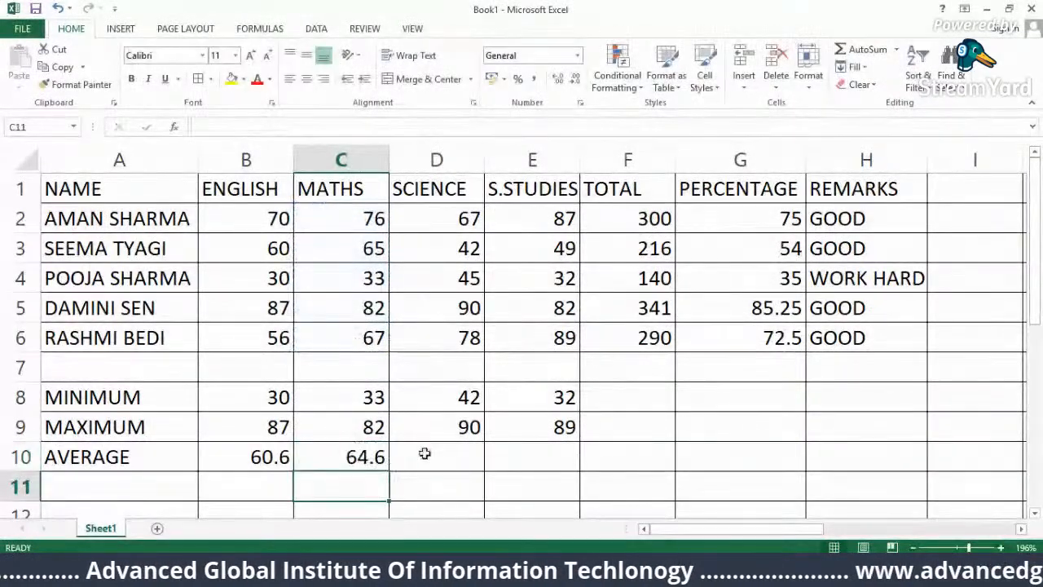
Calculate the average SCIENCE mark in cell D10 with the formula =AVERAGE(D2:D6).
click(428, 455)
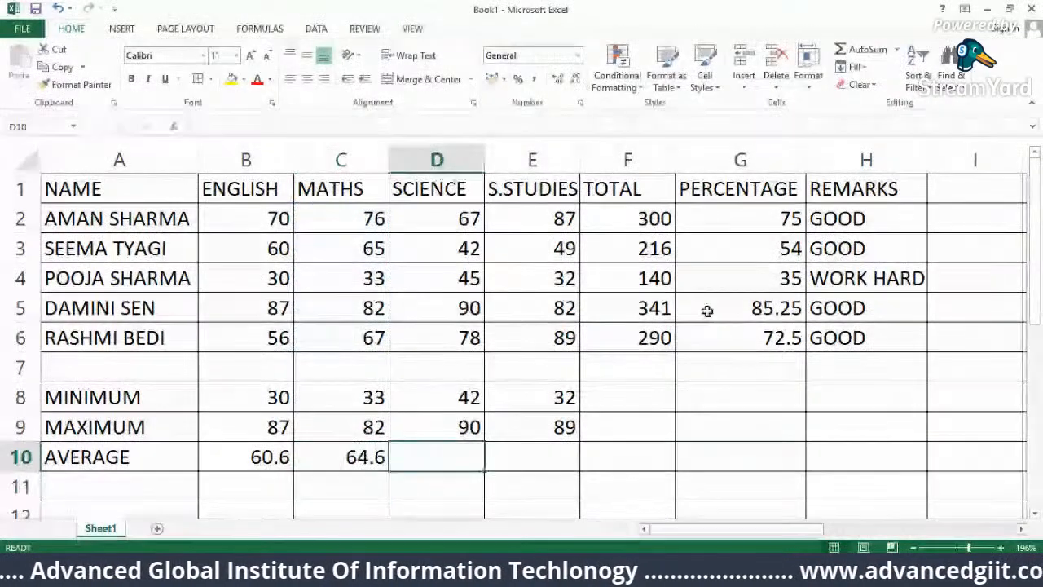
click(898, 50)
click(866, 87)
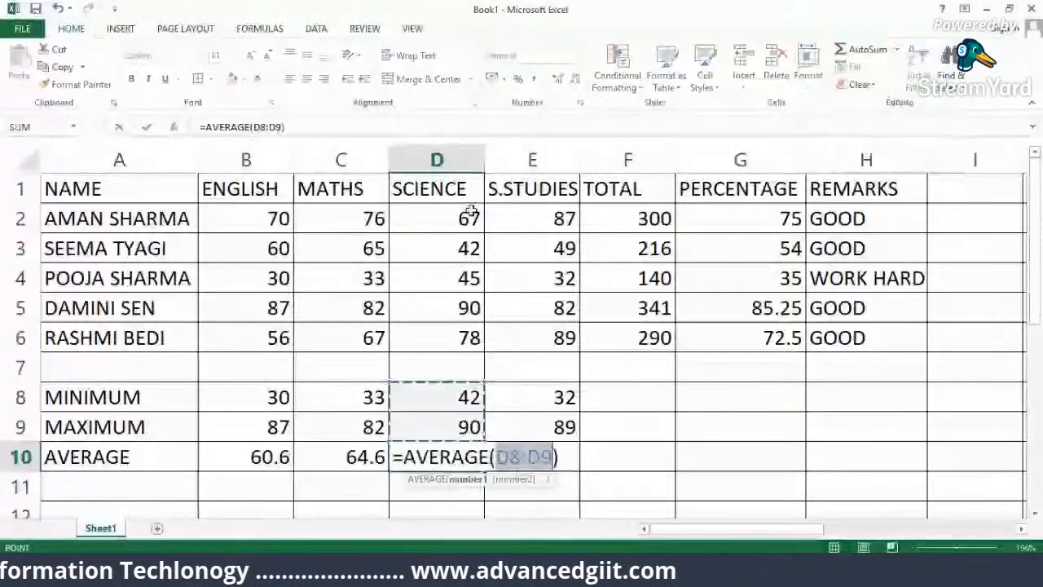
drag(468, 213, 461, 335)
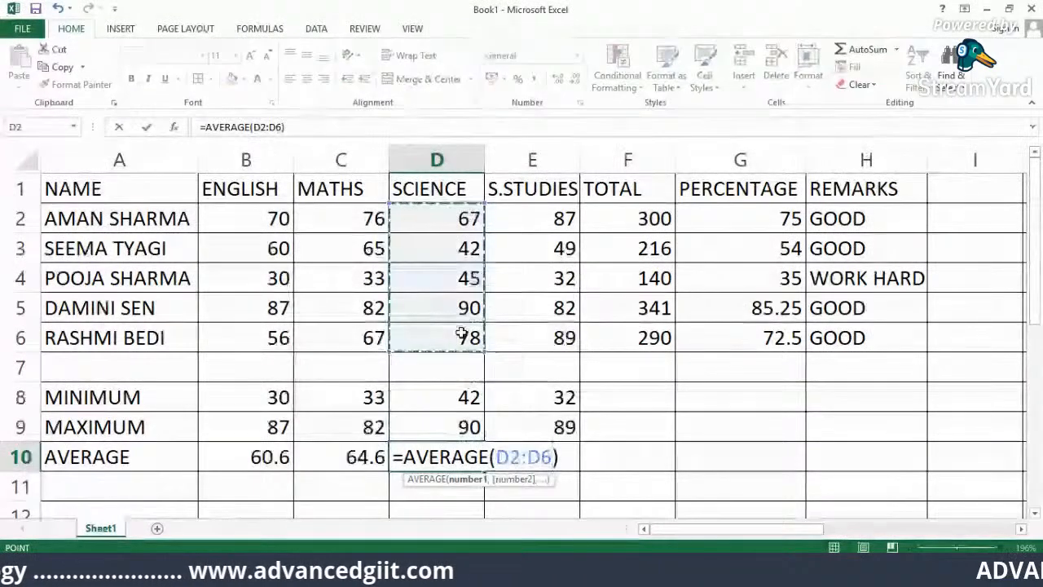
key(Return)
Calculate the average S.STUDIES mark in cell E10 with the AVERAGE function over E2:E6.
click(547, 455)
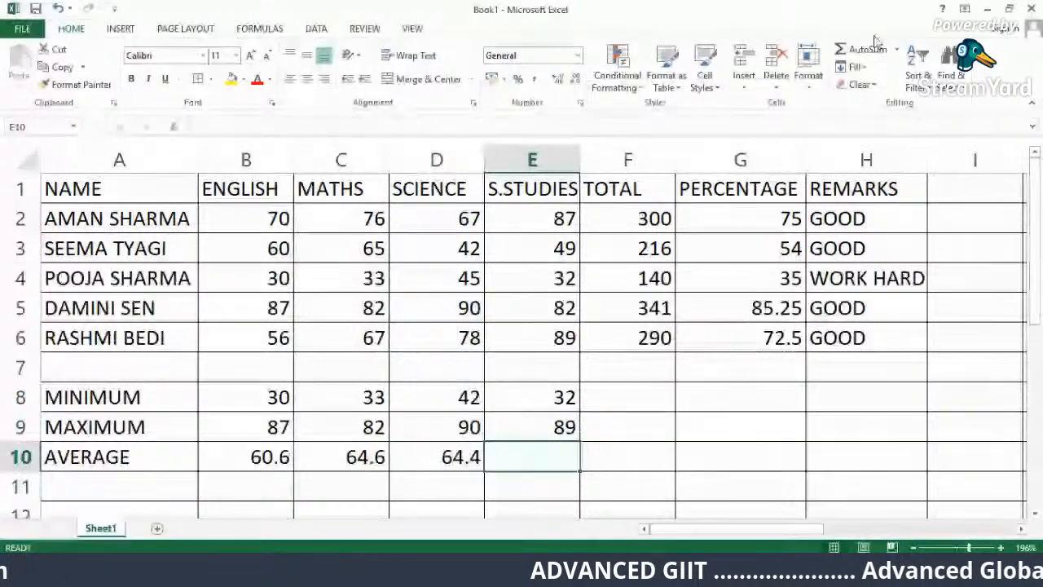
click(897, 49)
click(872, 87)
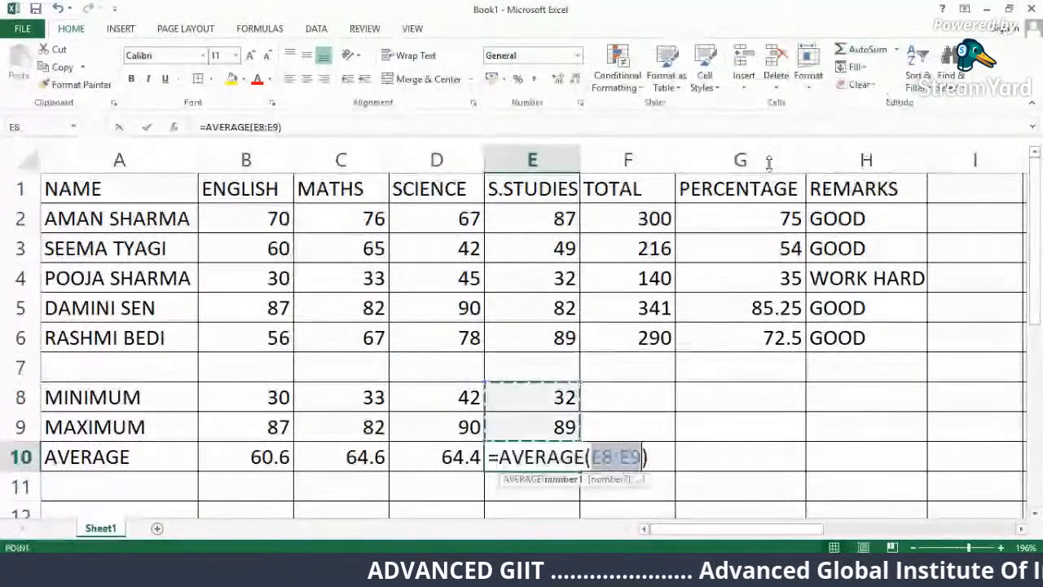
click(566, 213)
drag(566, 213, 549, 333)
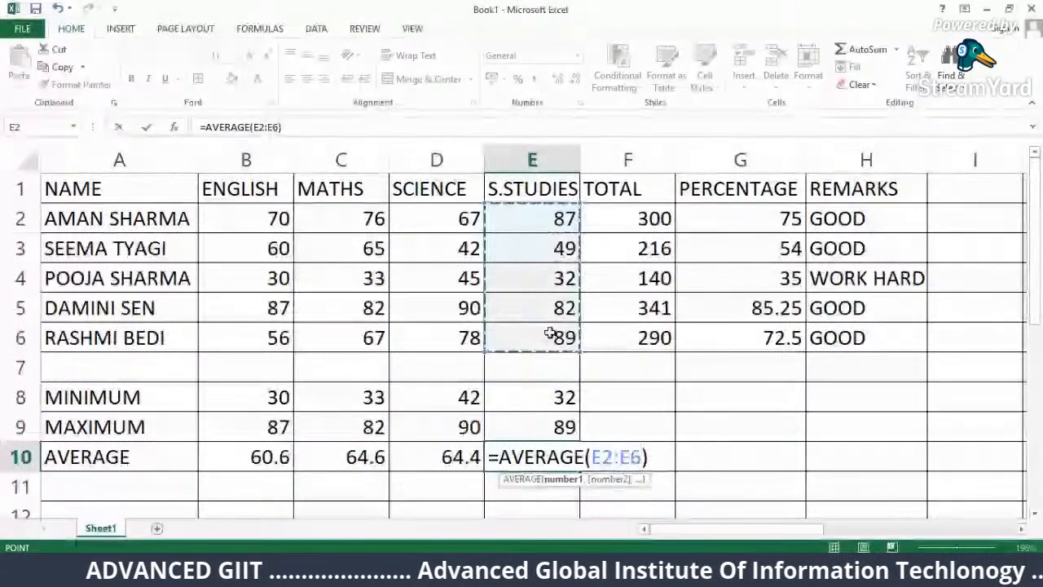
key(Return)
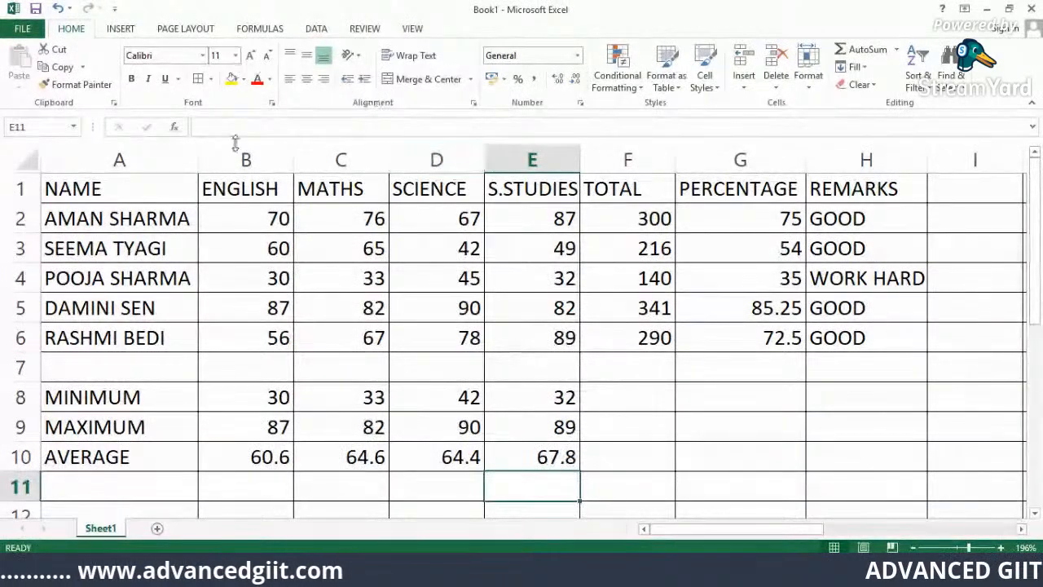
Format the header row A1:H1 with a yellow fill and light blue text.
click(120, 188)
drag(120, 189, 819, 181)
click(231, 78)
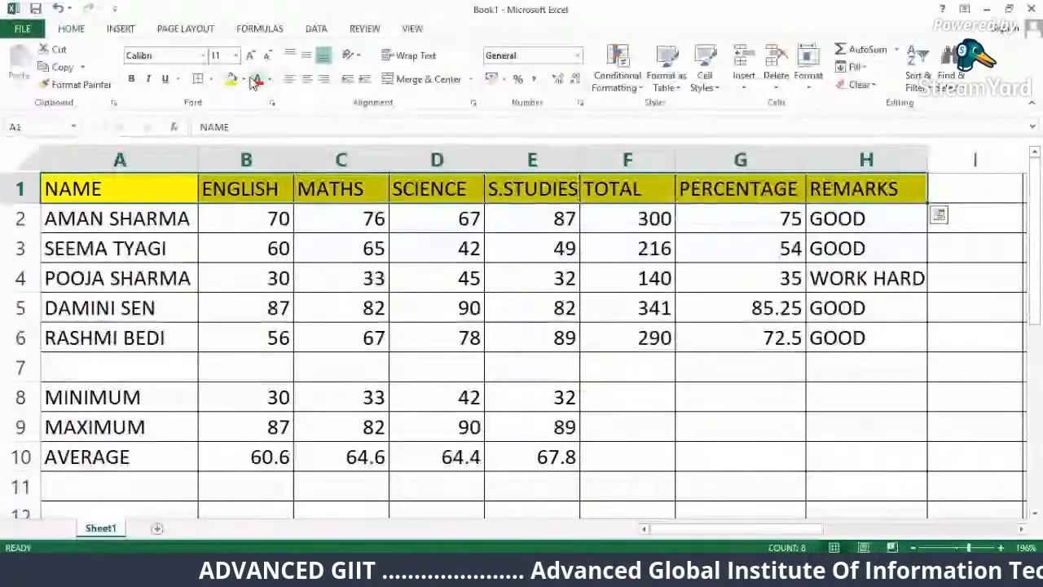
click(269, 79)
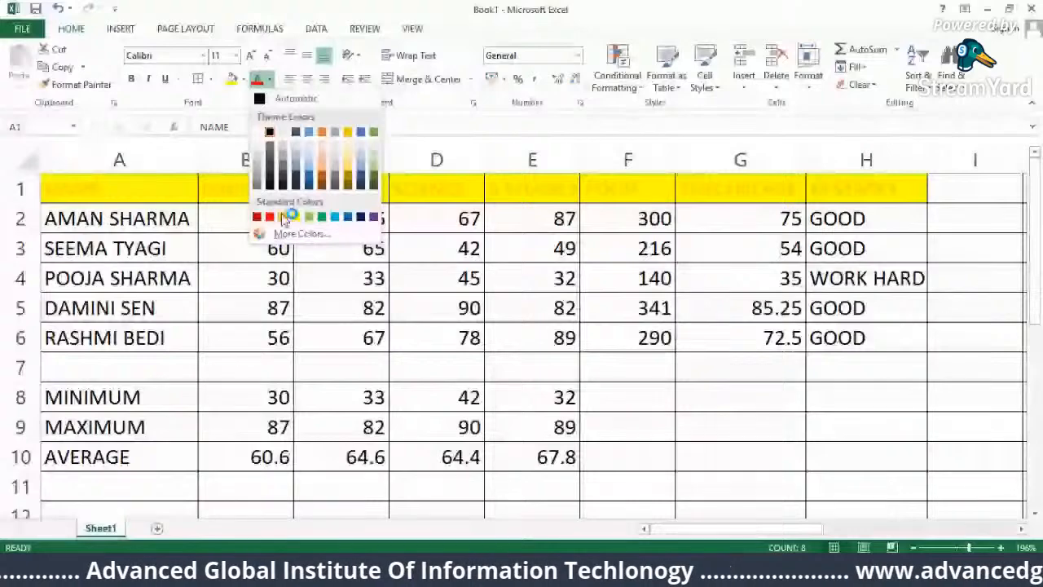
click(334, 216)
click(615, 304)
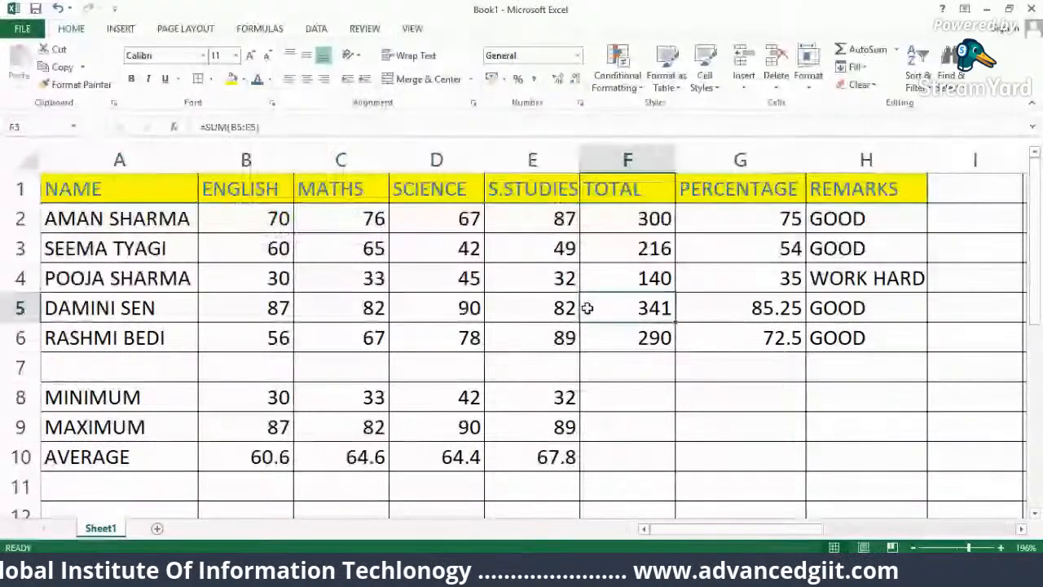
Highlight the WORK HARD remark in cell H4 with a red fill.
click(921, 278)
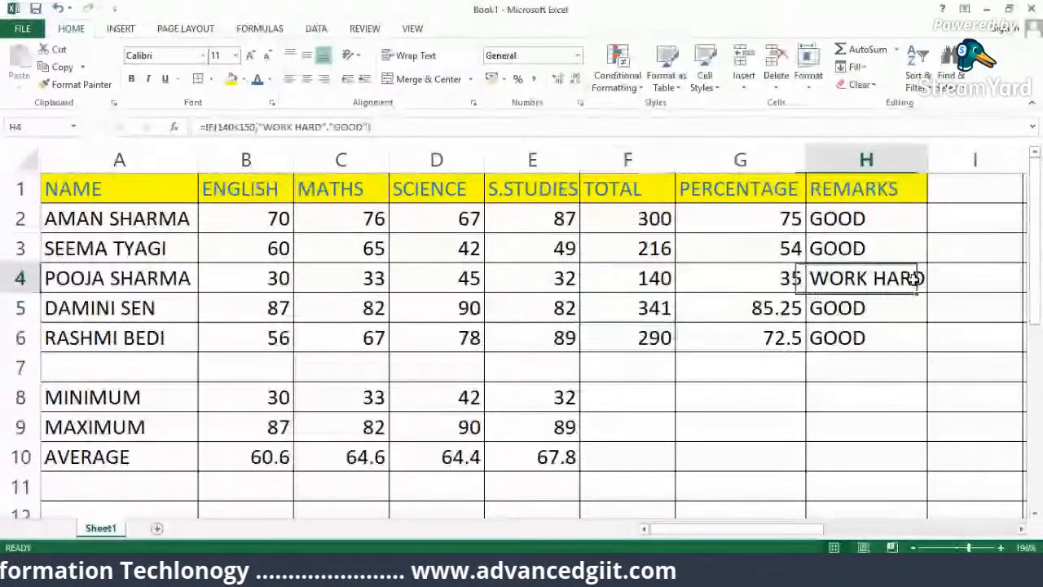
click(242, 79)
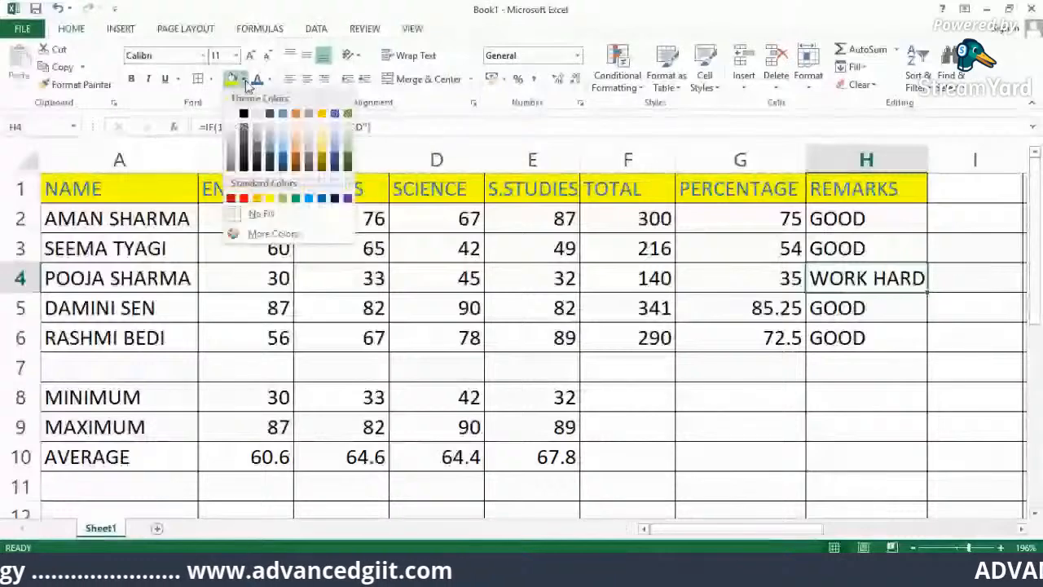
click(243, 199)
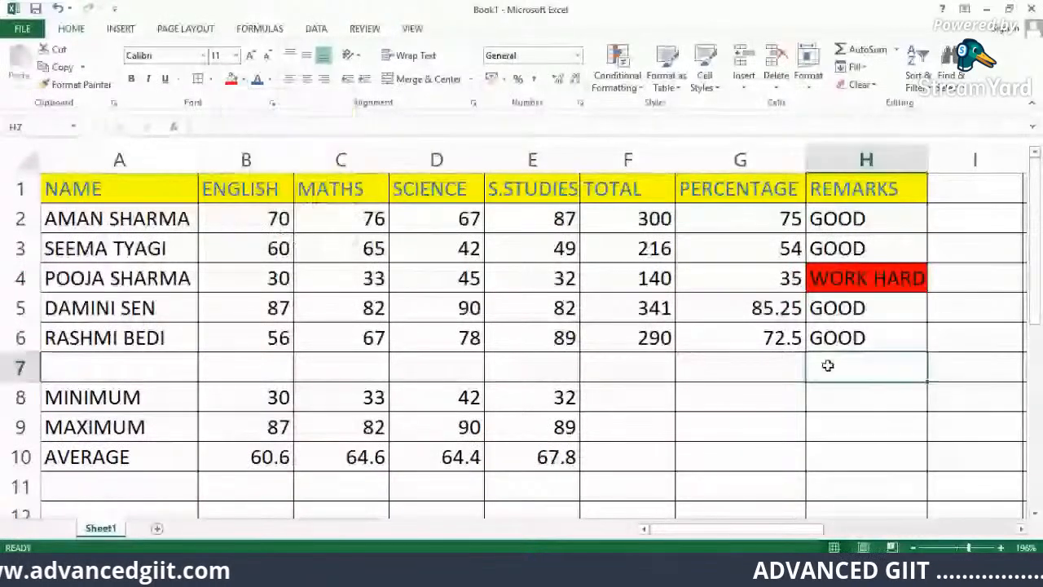
Fill the percentage cell G4 and the total cell F4 with red.
click(775, 281)
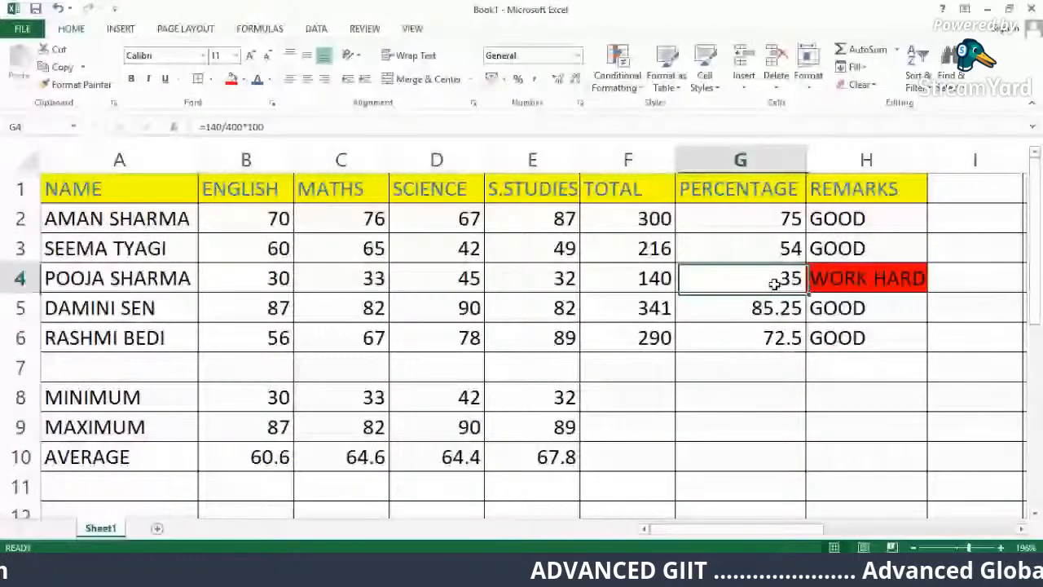
click(232, 79)
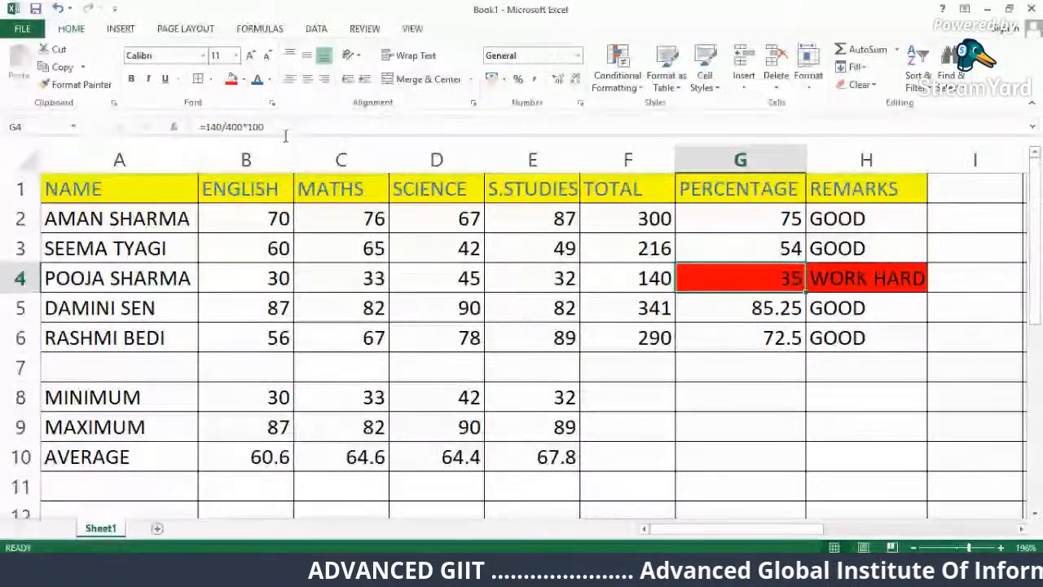
key(Left)
click(237, 81)
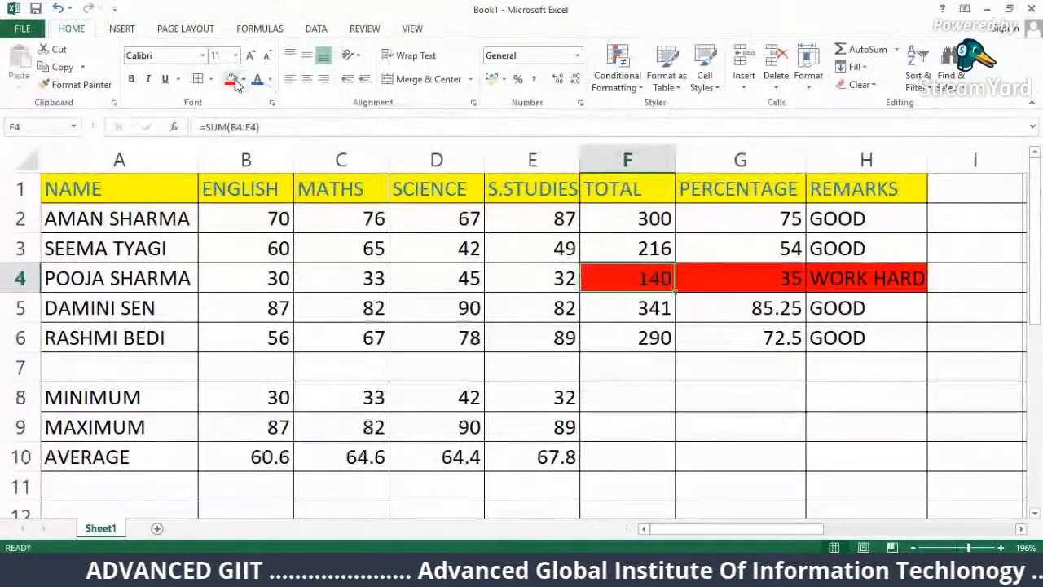
Apply a light gold fill to the percentage cell G4 and the total cell F4.
key(Right)
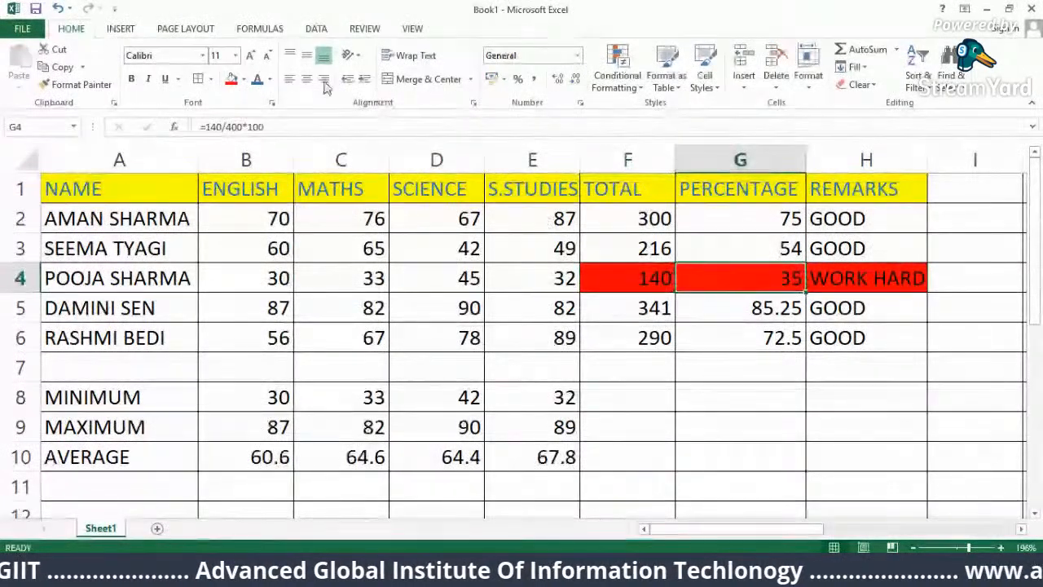
click(242, 79)
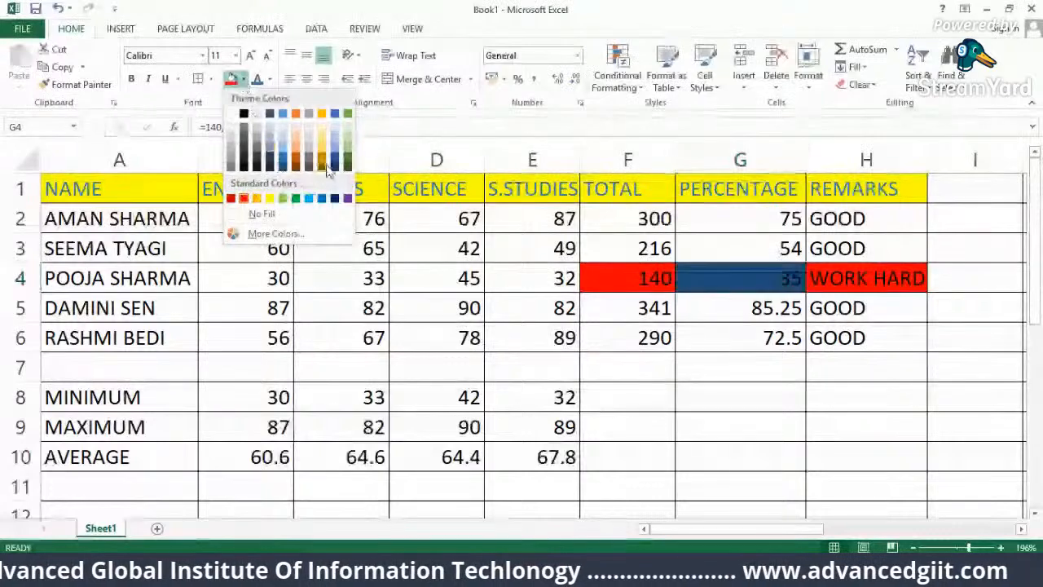
click(322, 142)
key(Left)
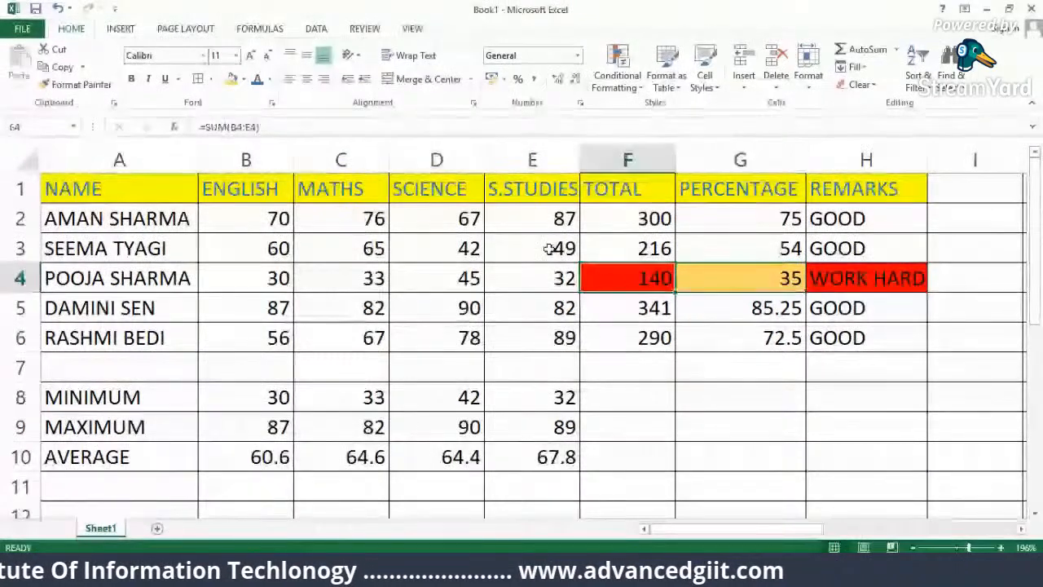
click(231, 79)
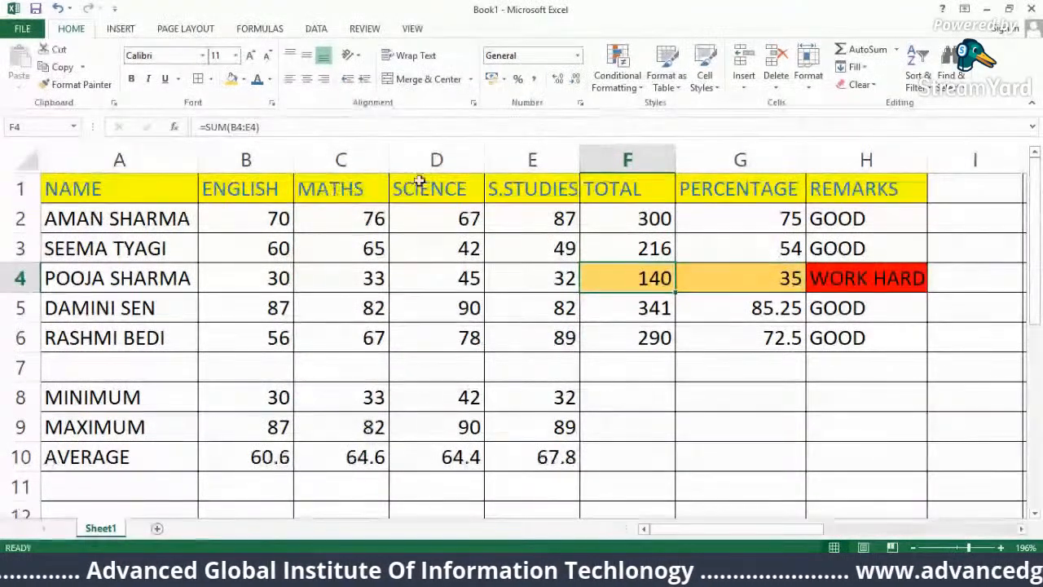
click(453, 427)
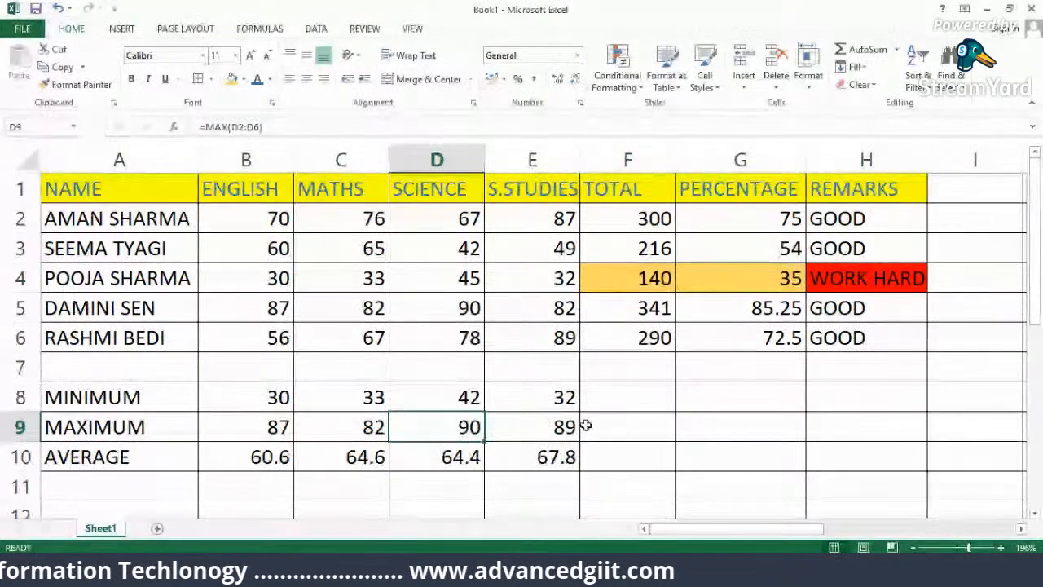